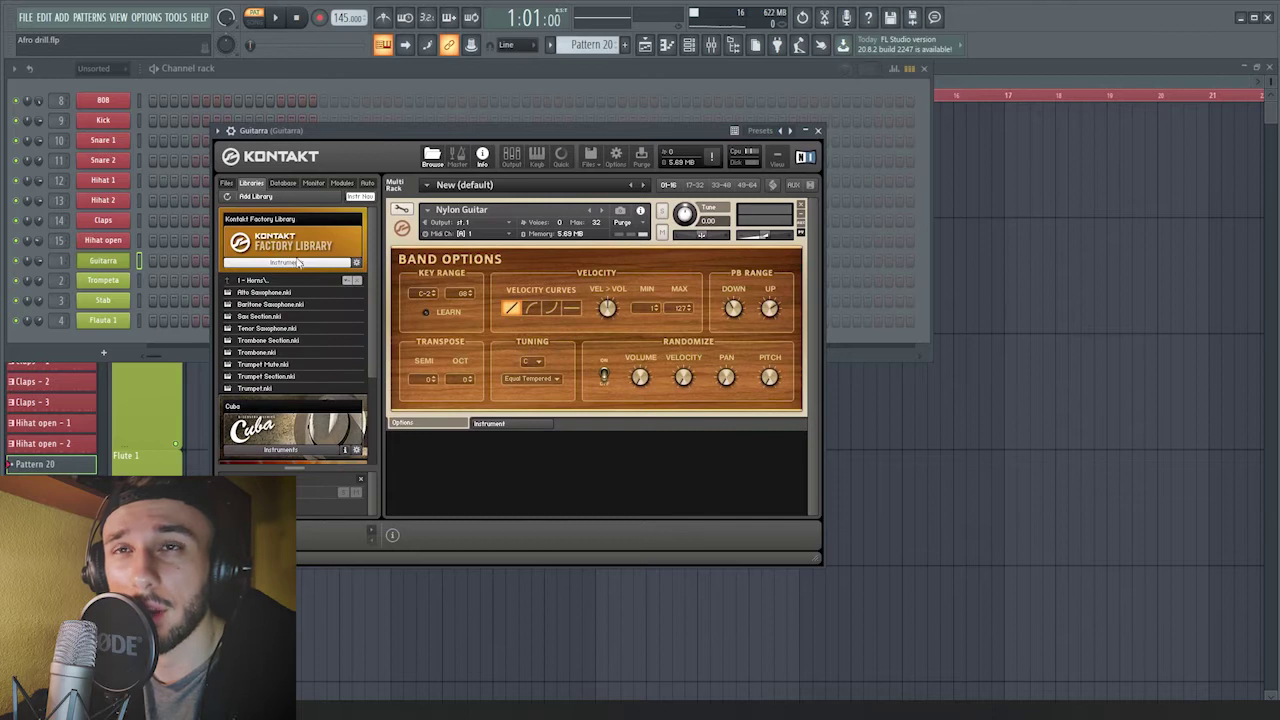
Browse the Kontakt Factory Library's Band instruments down to the Guitar folder for the Guitarra channel.
click(302, 264)
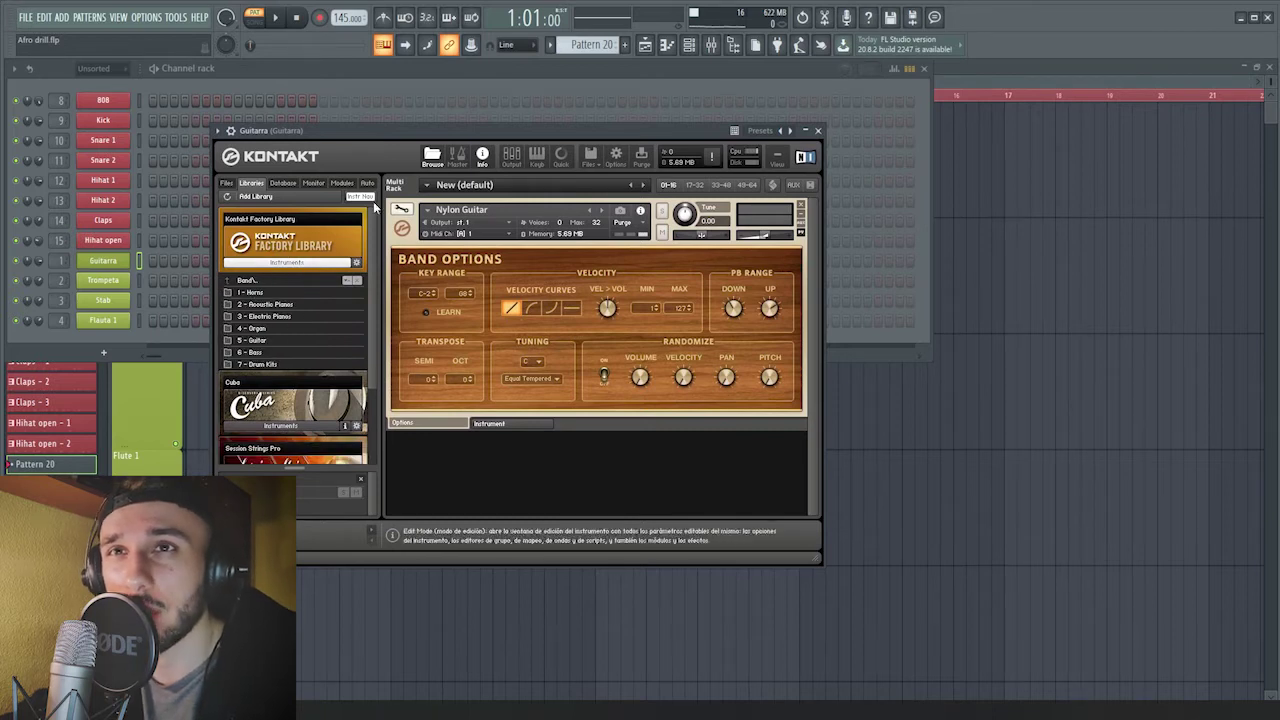
double_click(249, 286)
double_click(257, 341)
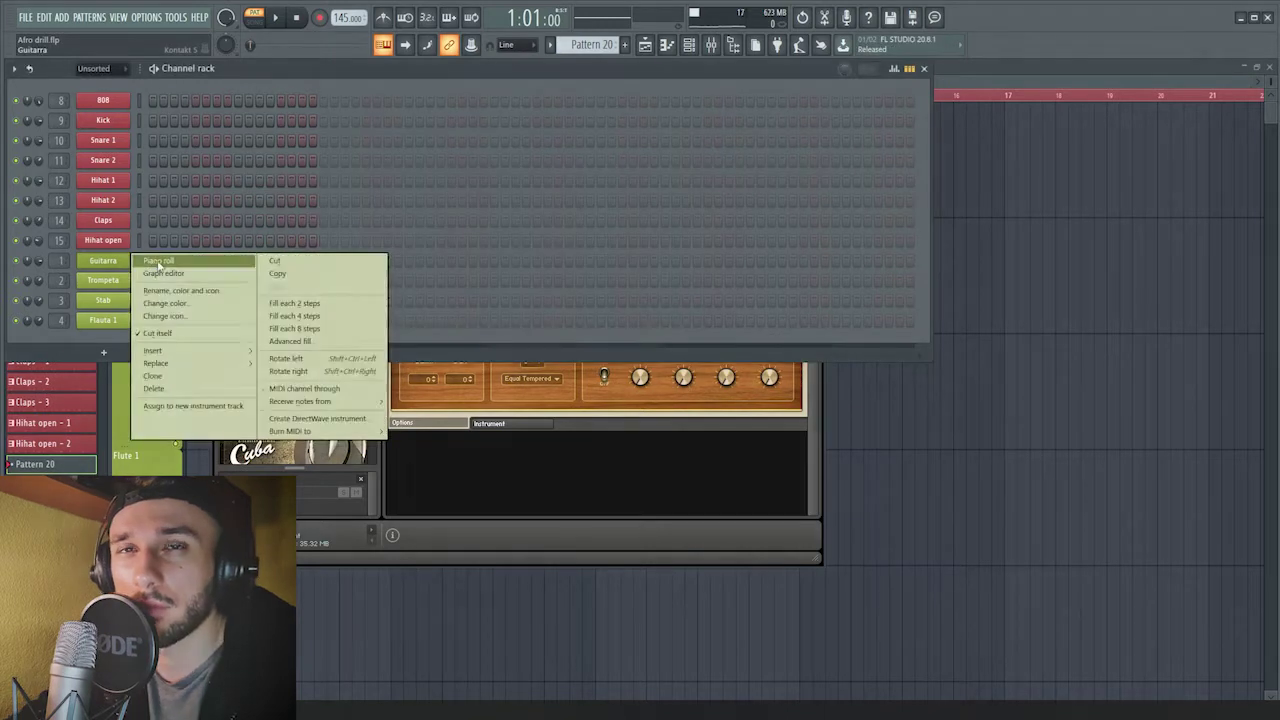
Open the Guitarra channel's piano roll and play its melody pattern.
click(157, 263)
click(118, 256)
click(253, 287)
mouse_move(253, 287)
mouse_down()
mouse_move(265, 303)
mouse_move(230, 298)
mouse_up()
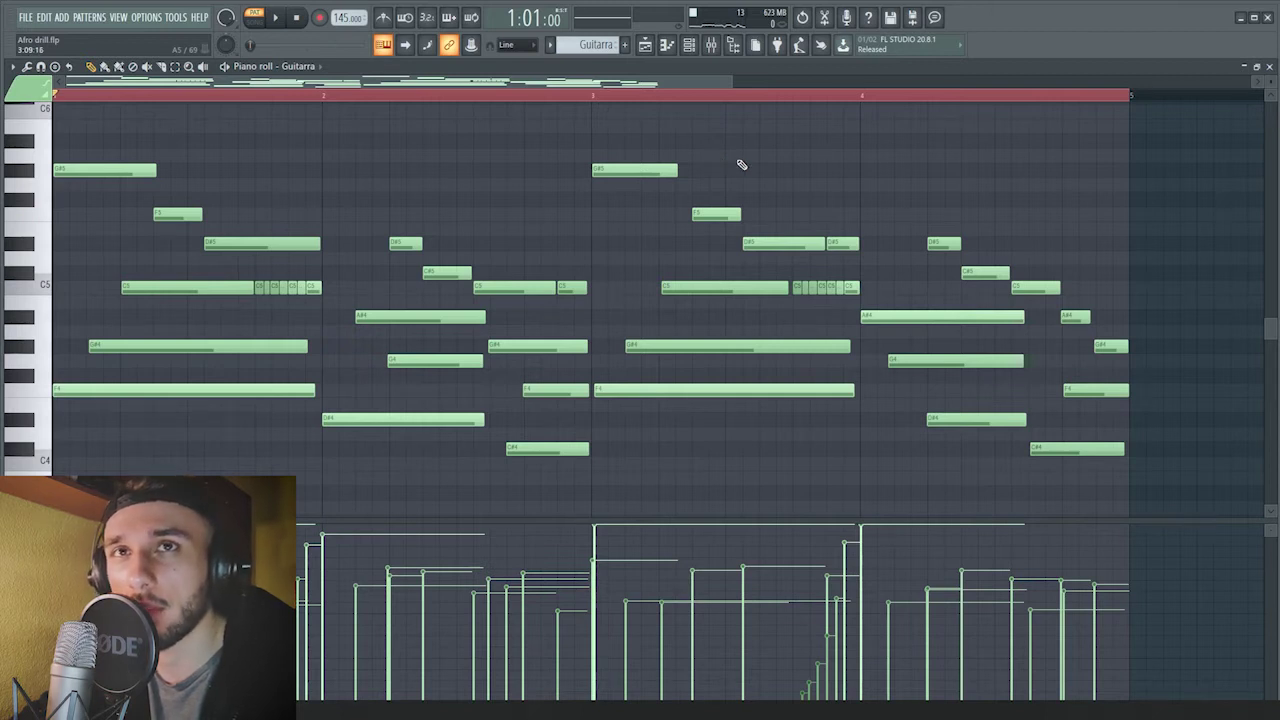
key(space)
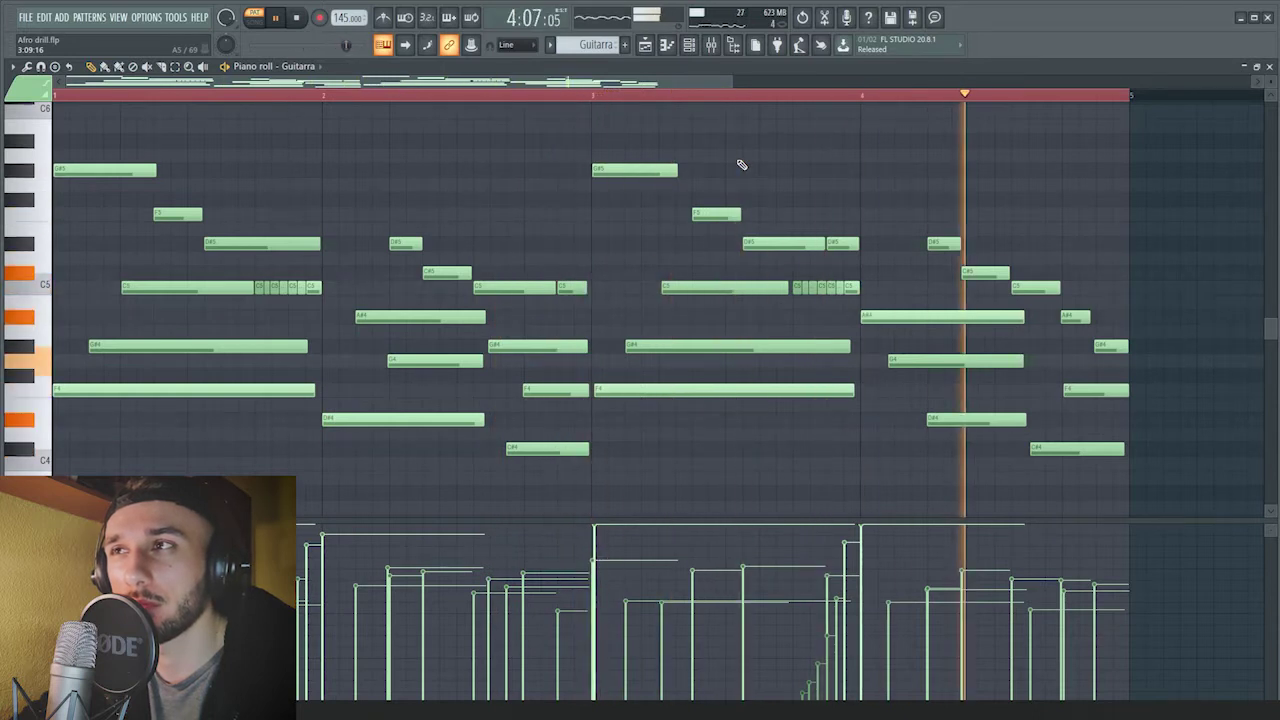
key(space)
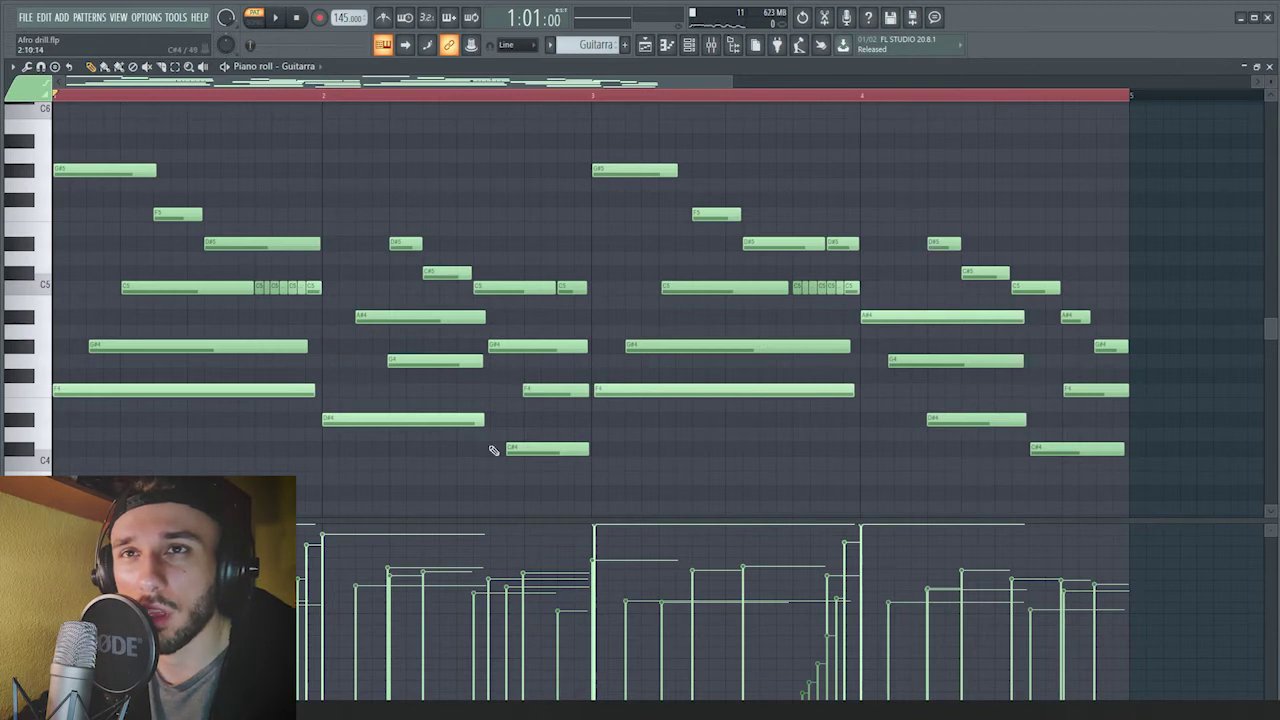
Play only the repeated C5 notes at the end of bar 1 and examine their rising velocities.
drag(482, 446, 99, 182)
click(636, 264)
click(671, 263)
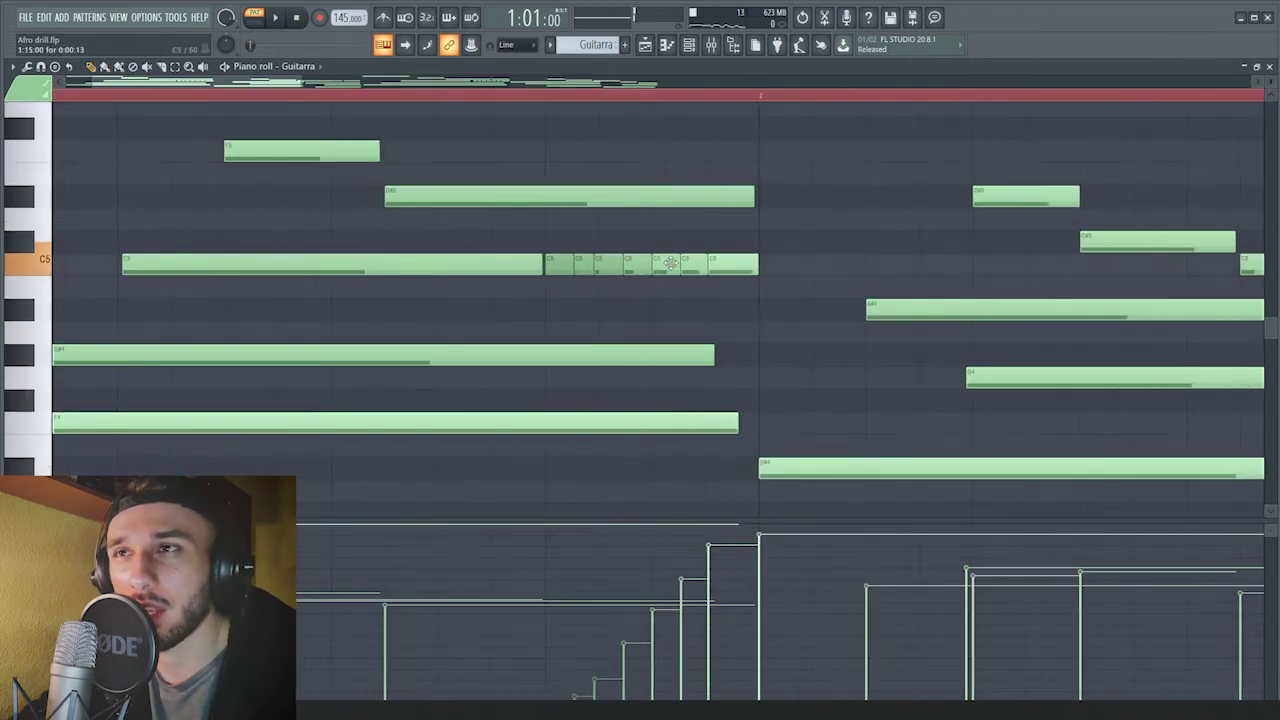
drag(760, 94, 551, 128)
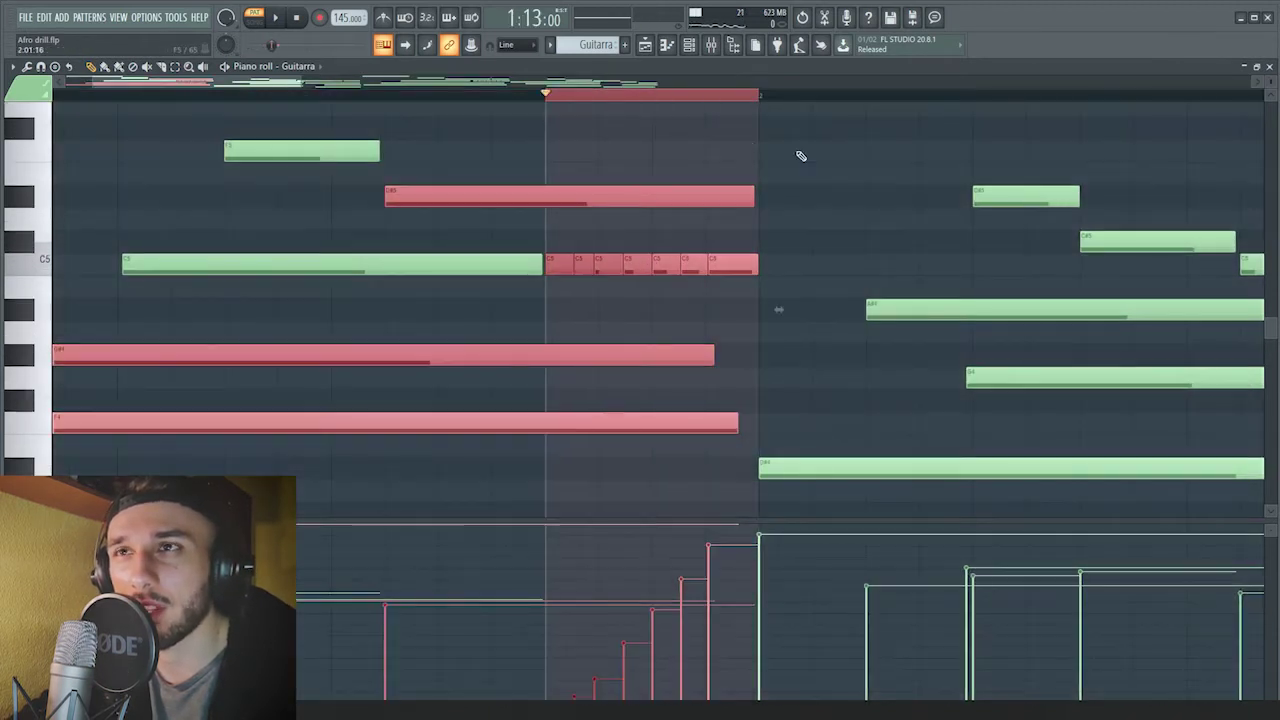
key(space)
key(space)
key(ctrl+d)
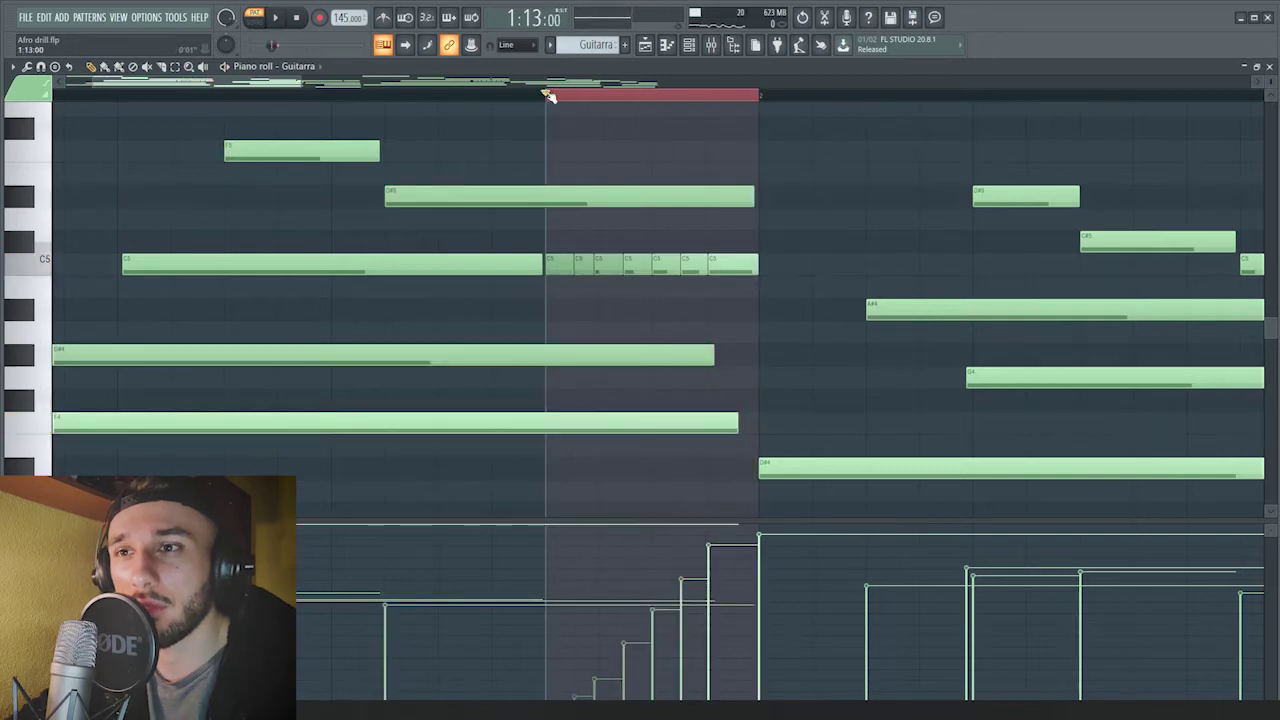
click(548, 95)
drag(653, 649, 677, 617)
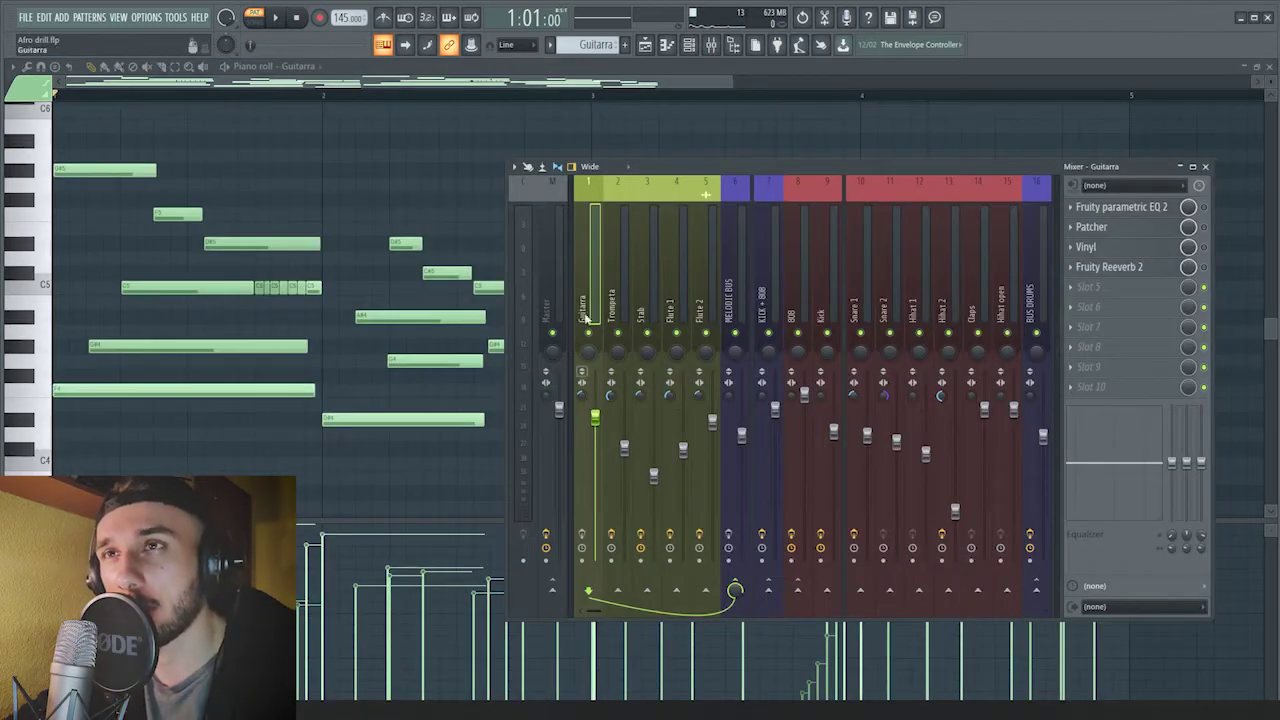
Open the Fruity parametric EQ 2 and Patcher effects on the Guitarra mixer track.
click(1150, 207)
click(1120, 227)
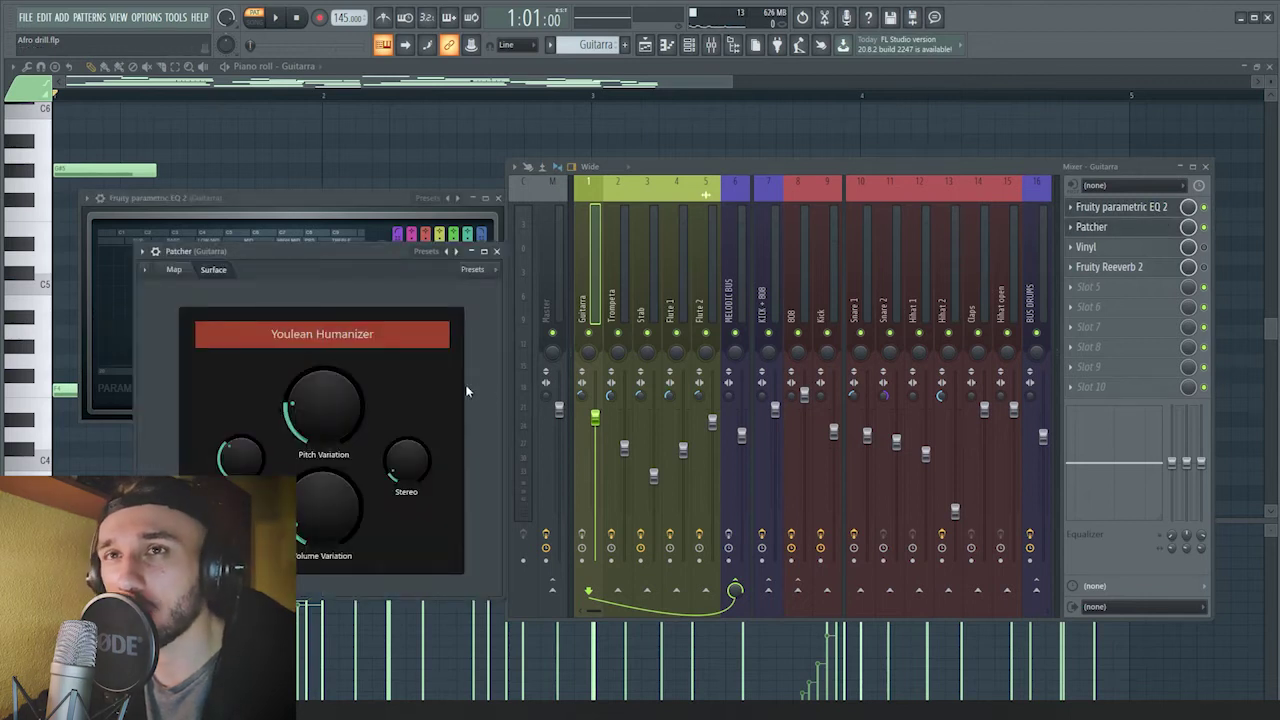
Load the Humanizer preset in a new Patcher in slot 6 of the Guitarra mixer track.
click(1070, 227)
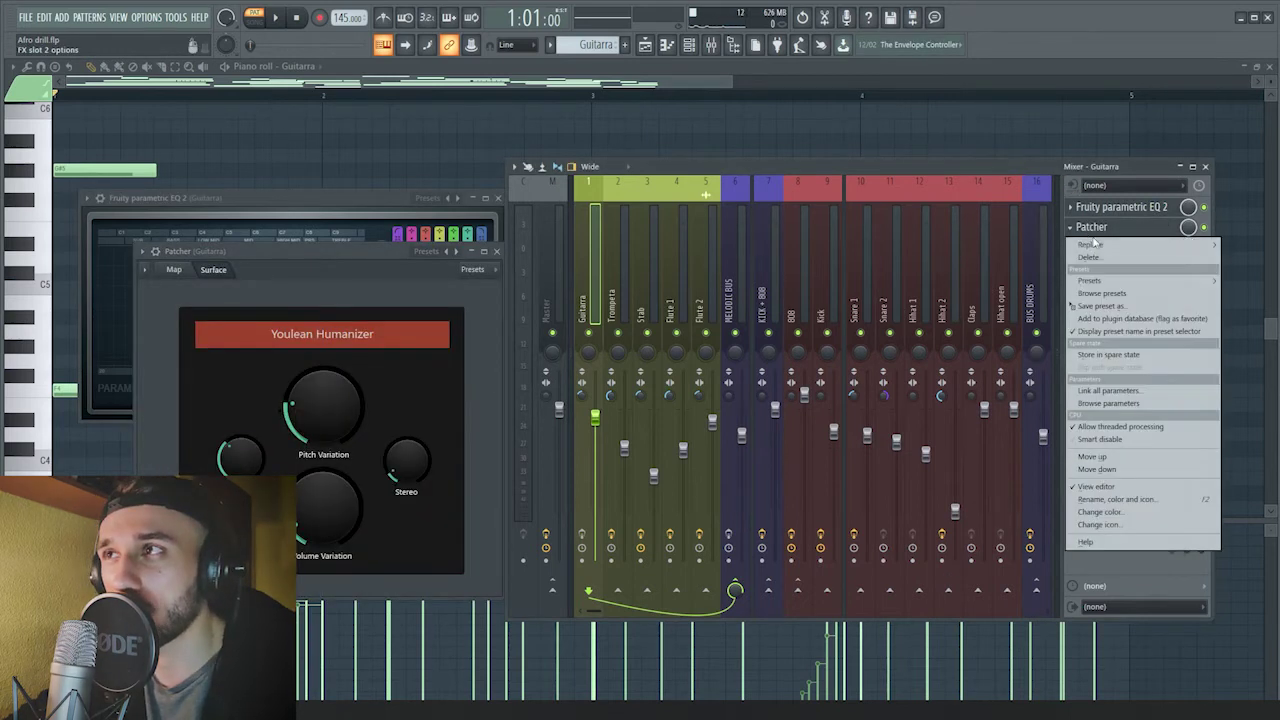
mouse_move(1092, 245)
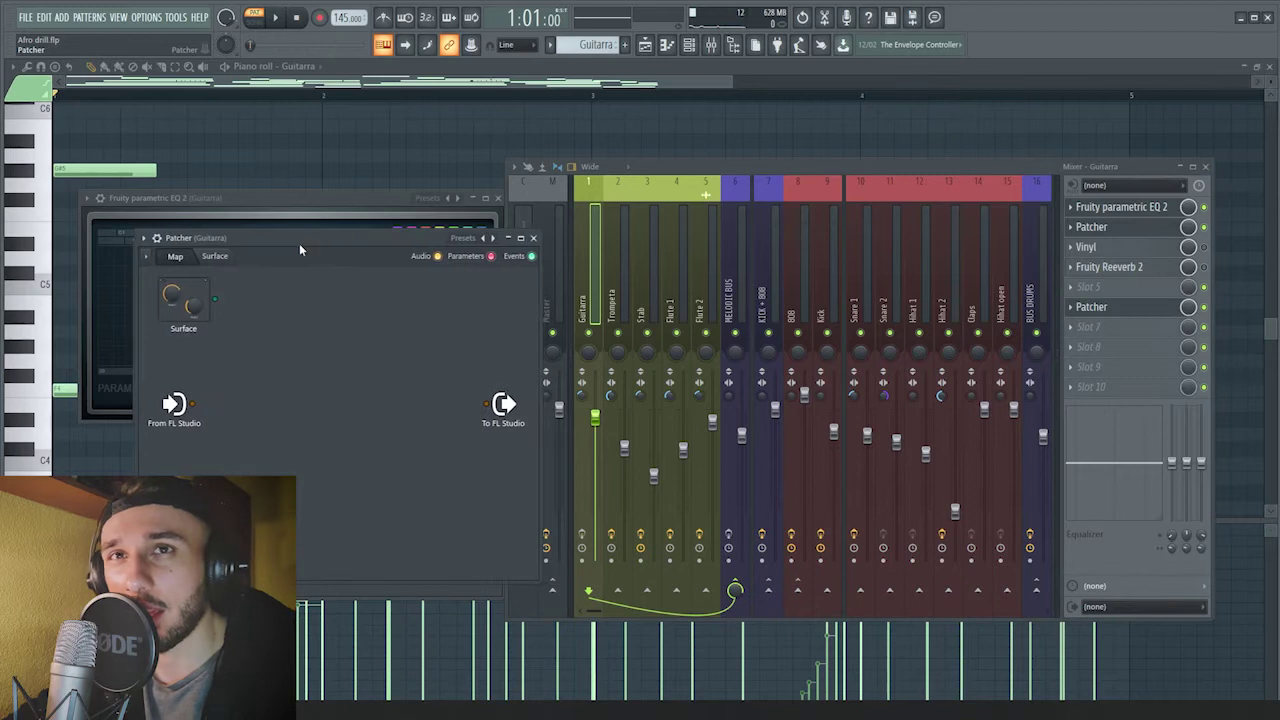
click(143, 239)
mouse_move(200, 290)
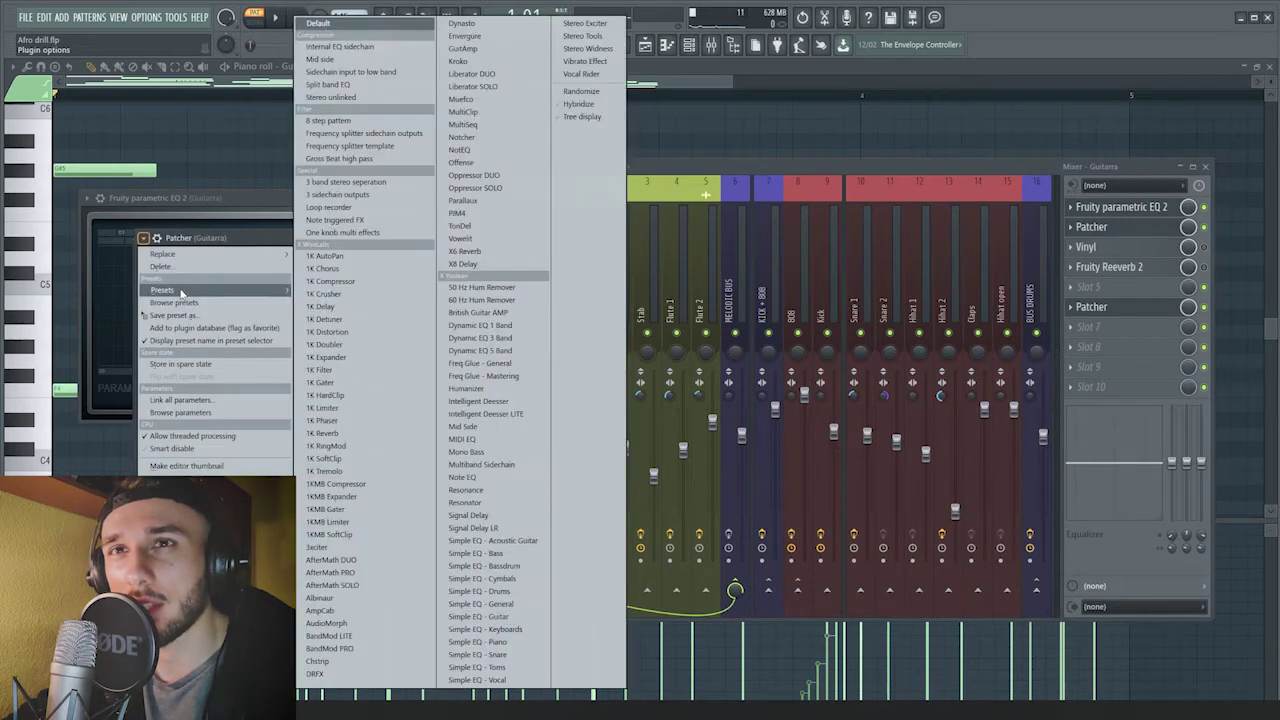
click(486, 394)
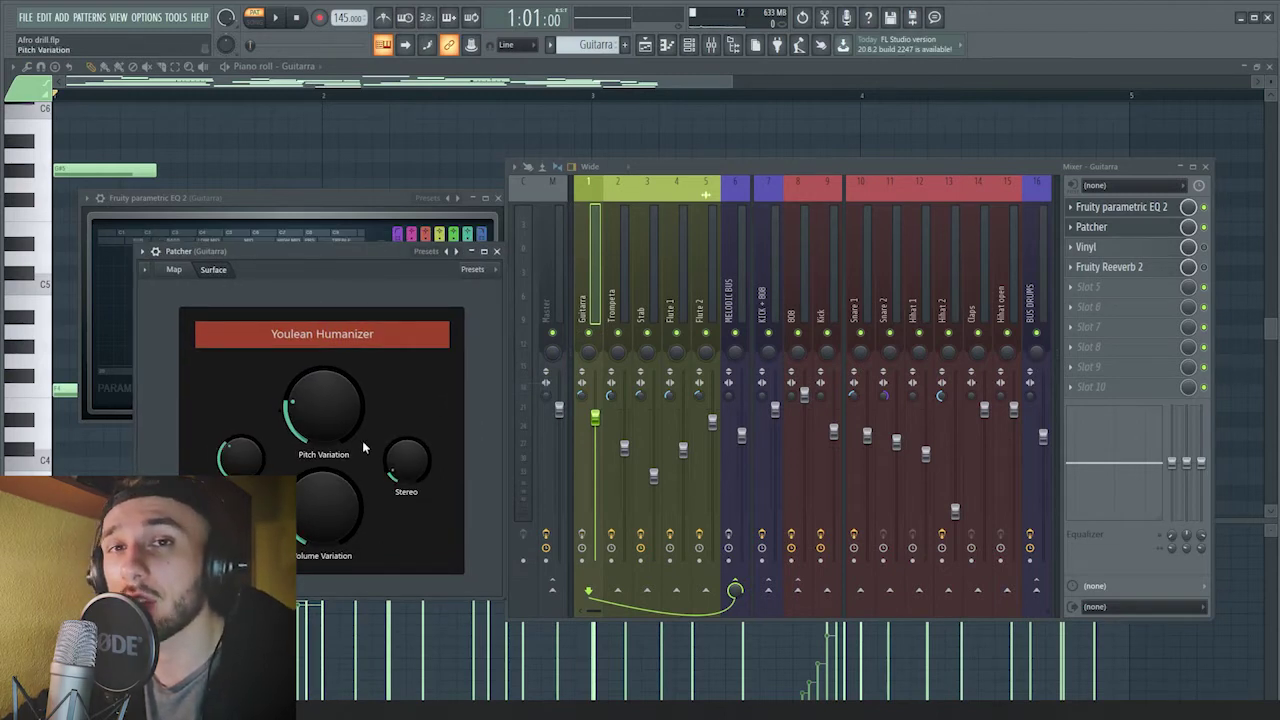
Open the Vinyl and Fruity Reeverb 2 effects on the Guitarra track and arrange their windows for viewing.
click(1086, 246)
drag(260, 148, 316, 262)
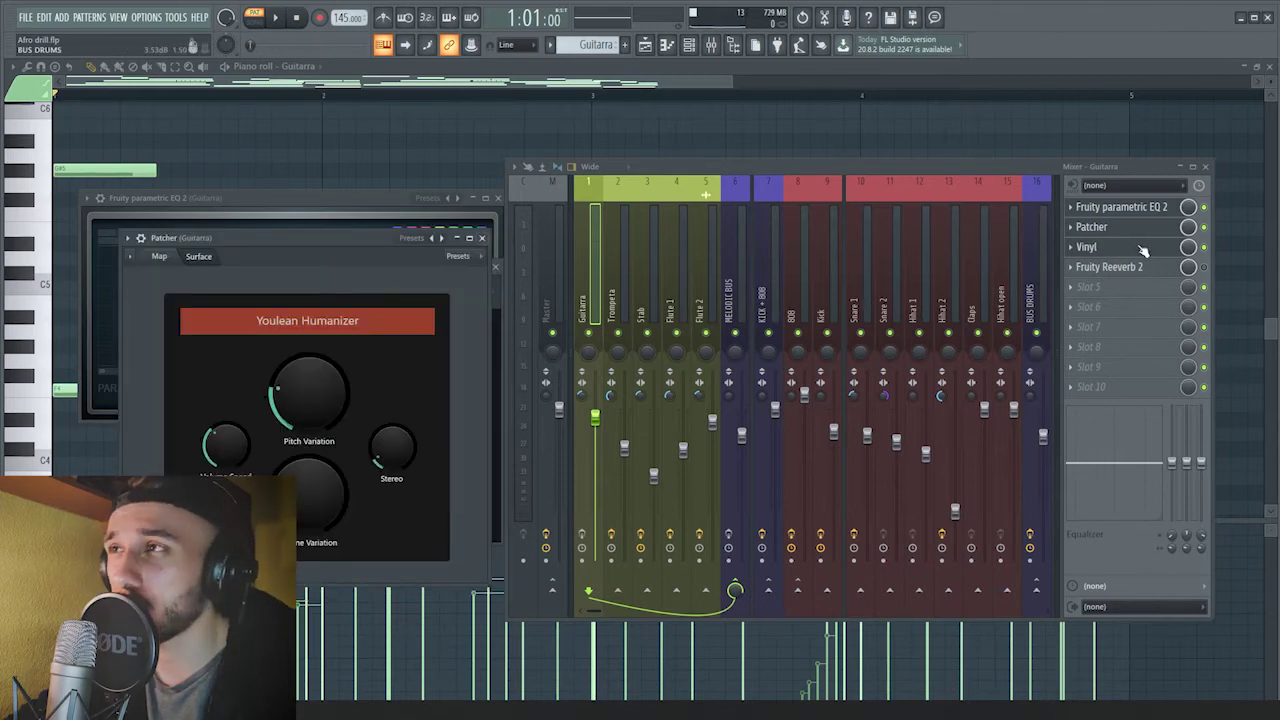
click(1142, 248)
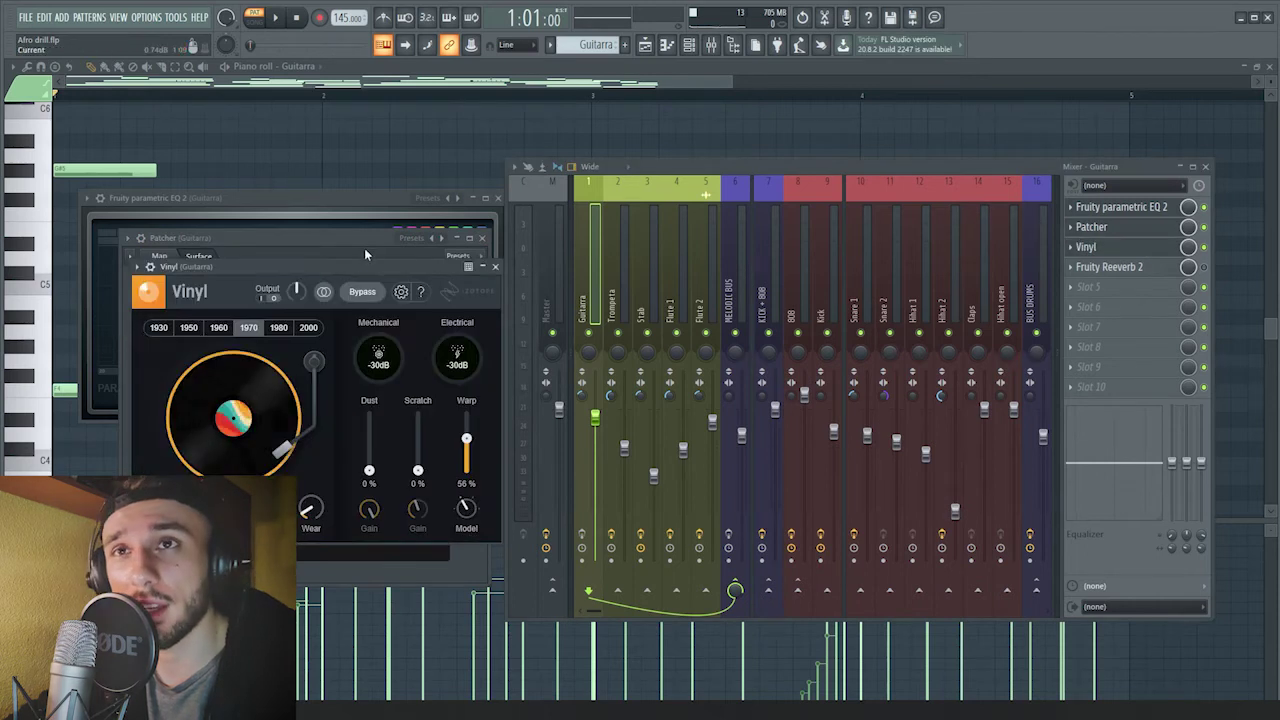
drag(362, 264, 345, 263)
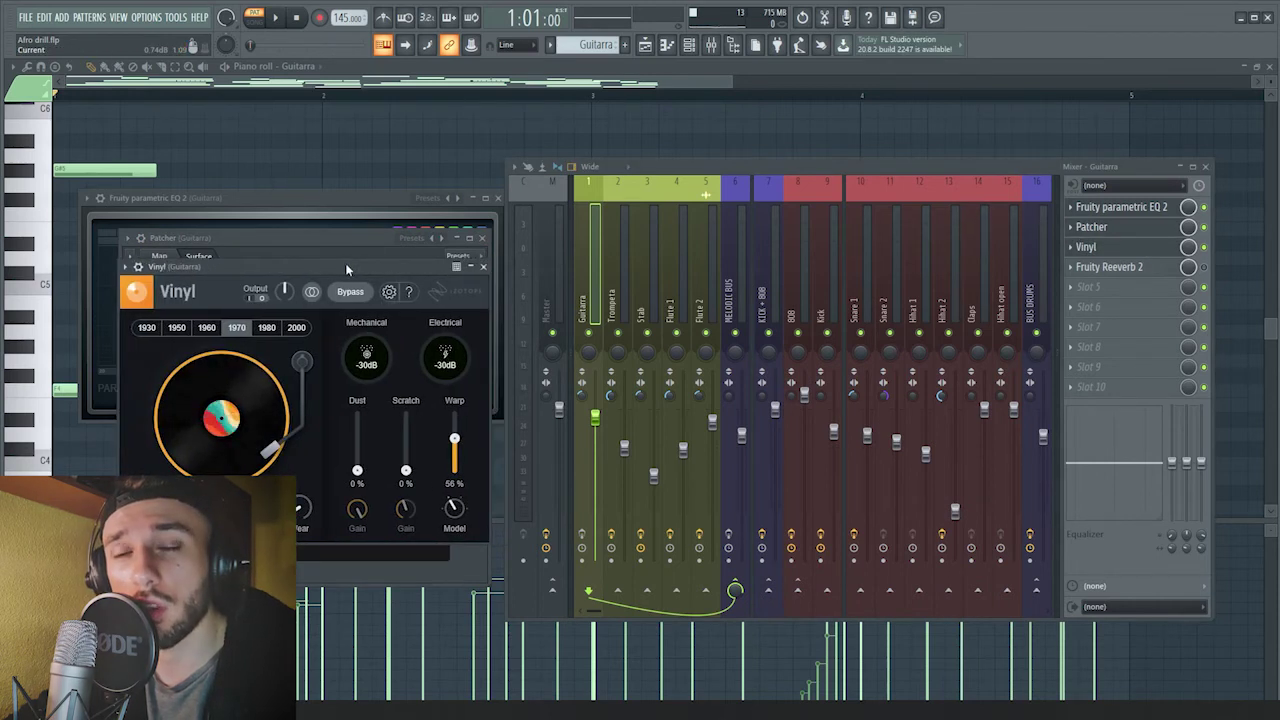
click(1109, 267)
drag(275, 168, 336, 97)
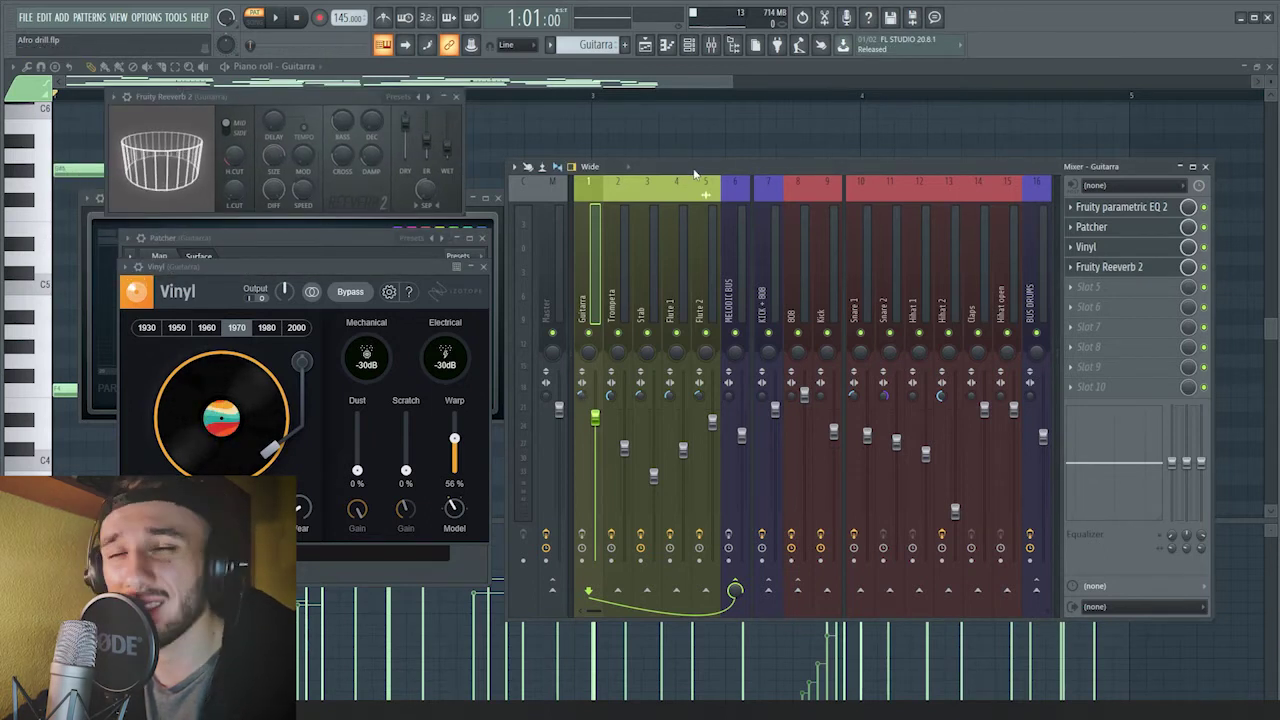
Play the 808 pattern in the piano roll and review its note placement.
click(808, 126)
key(space)
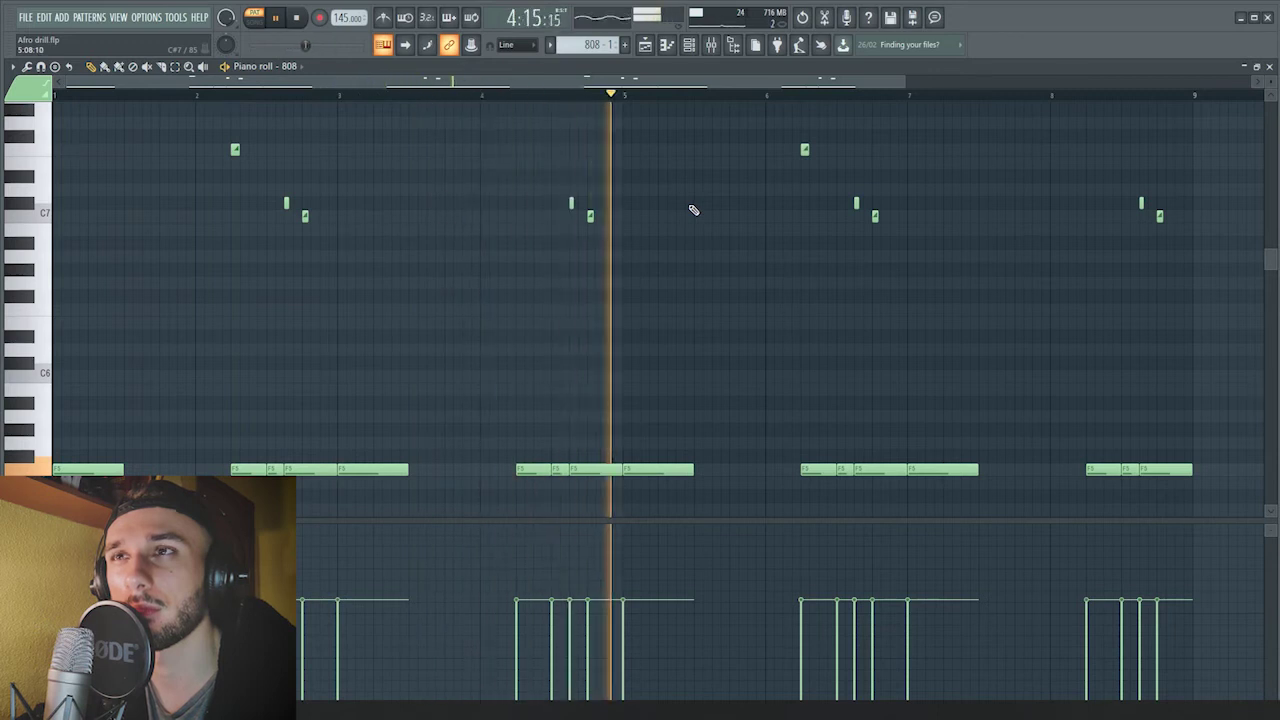
key(space)
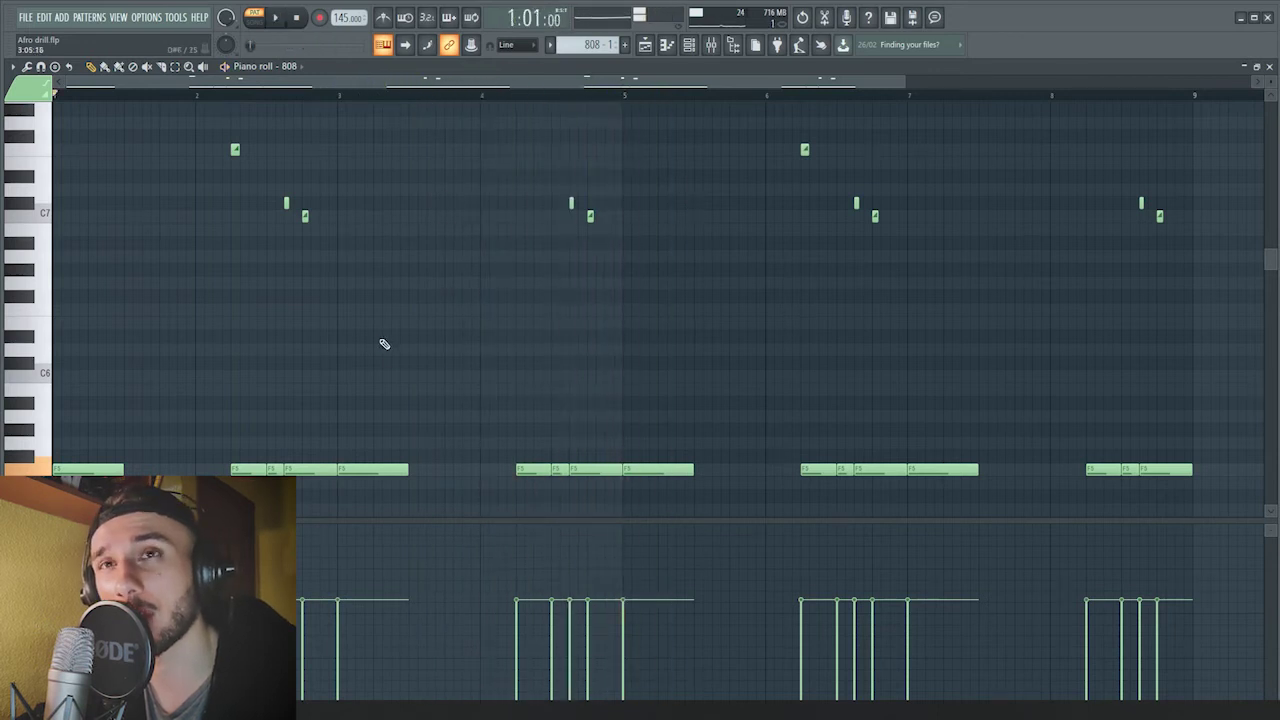
drag(337, 502, 189, 108)
scroll(223, 220, down, 1)
scroll(691, 205, up, 1)
Inspect the Fruity parametric EQ 2 and Fruity Limiter effects on the 808 mixer track.
click(711, 45)
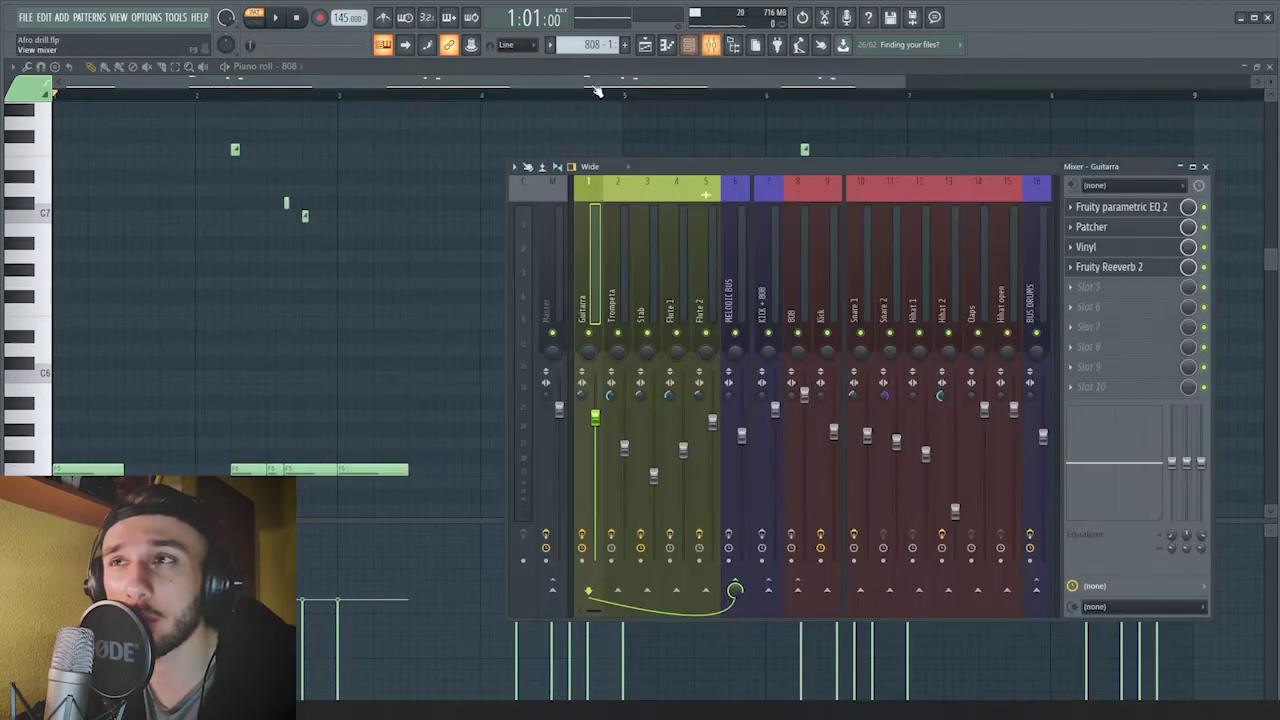
click(797, 268)
click(1133, 208)
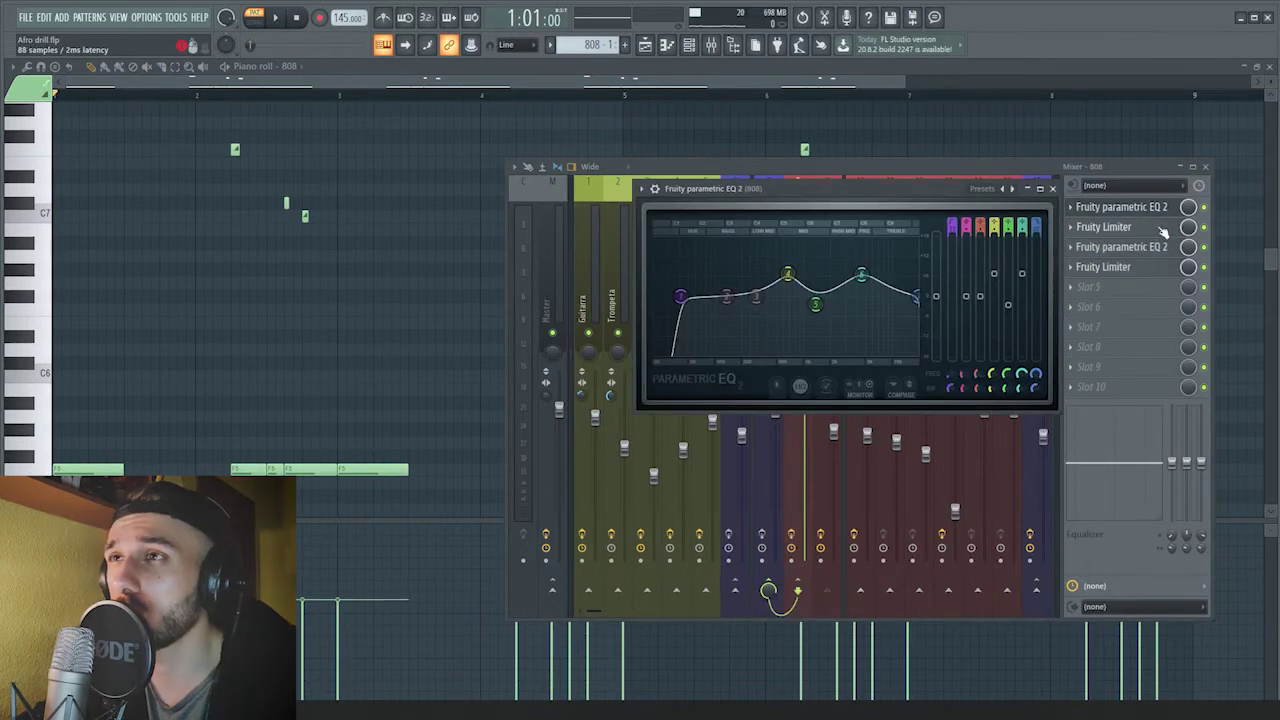
click(1160, 228)
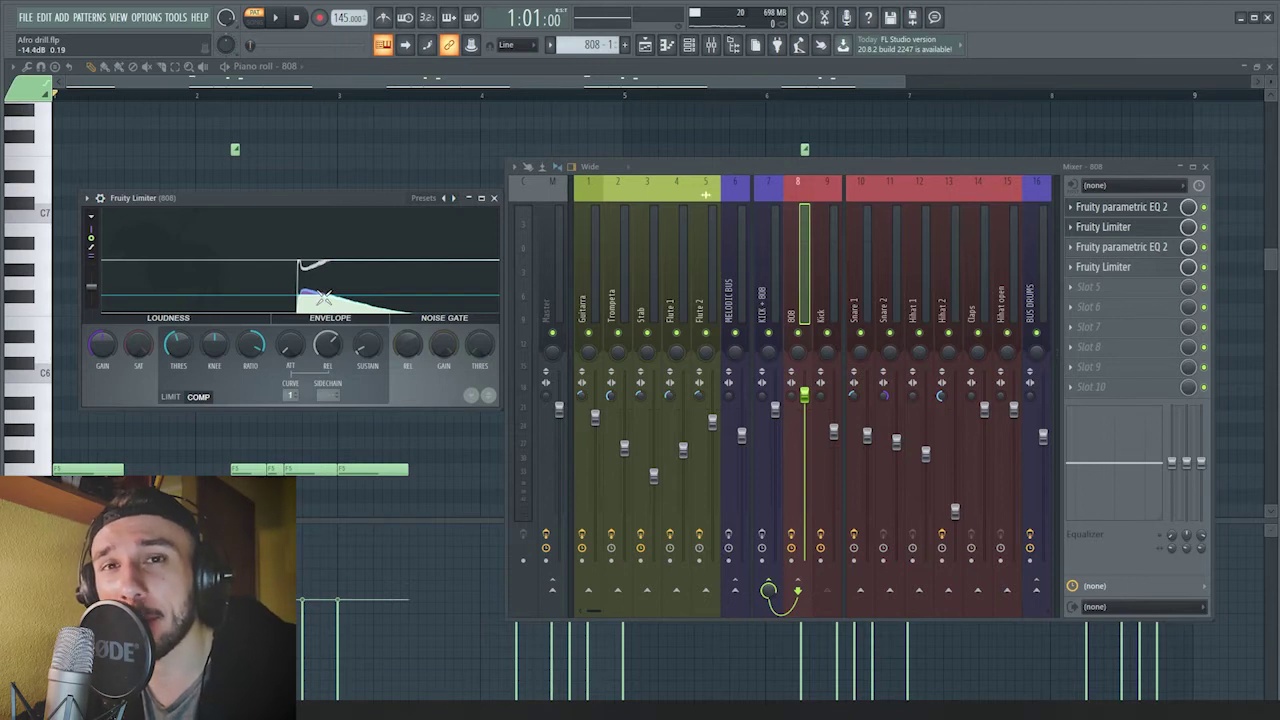
click(1121, 207)
drag(993, 263, 340, 209)
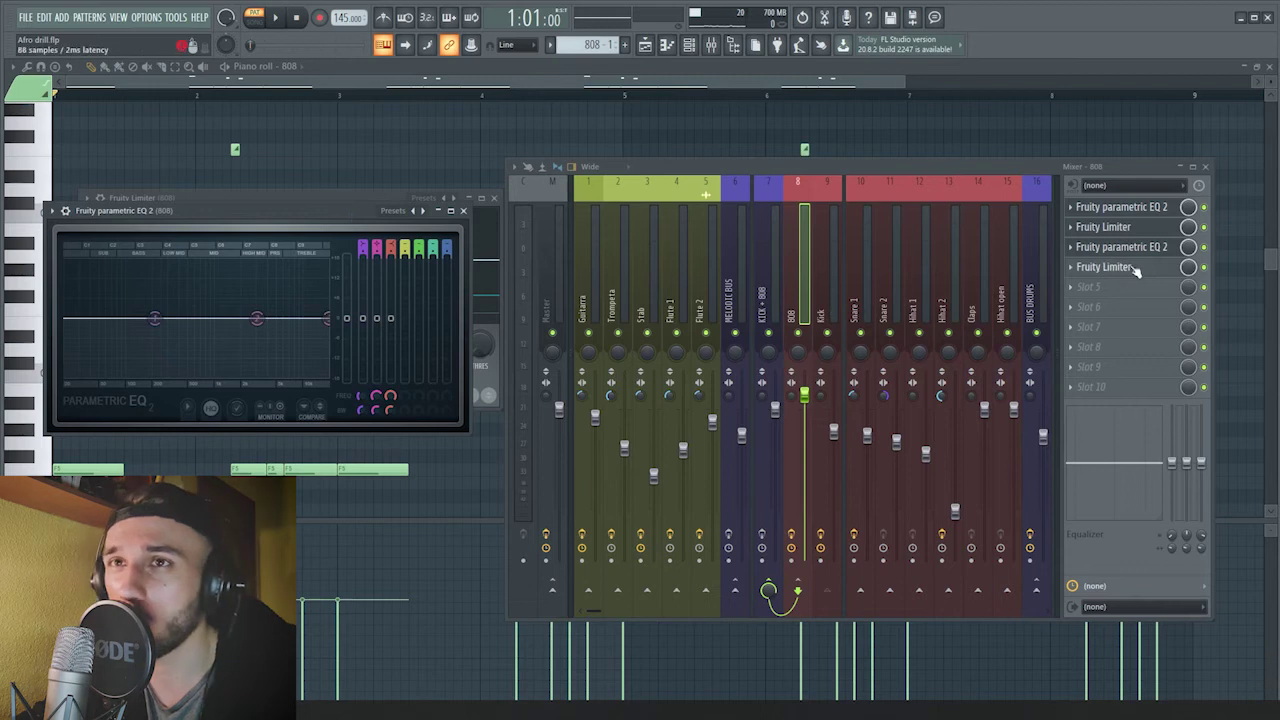
drag(452, 197, 345, 421)
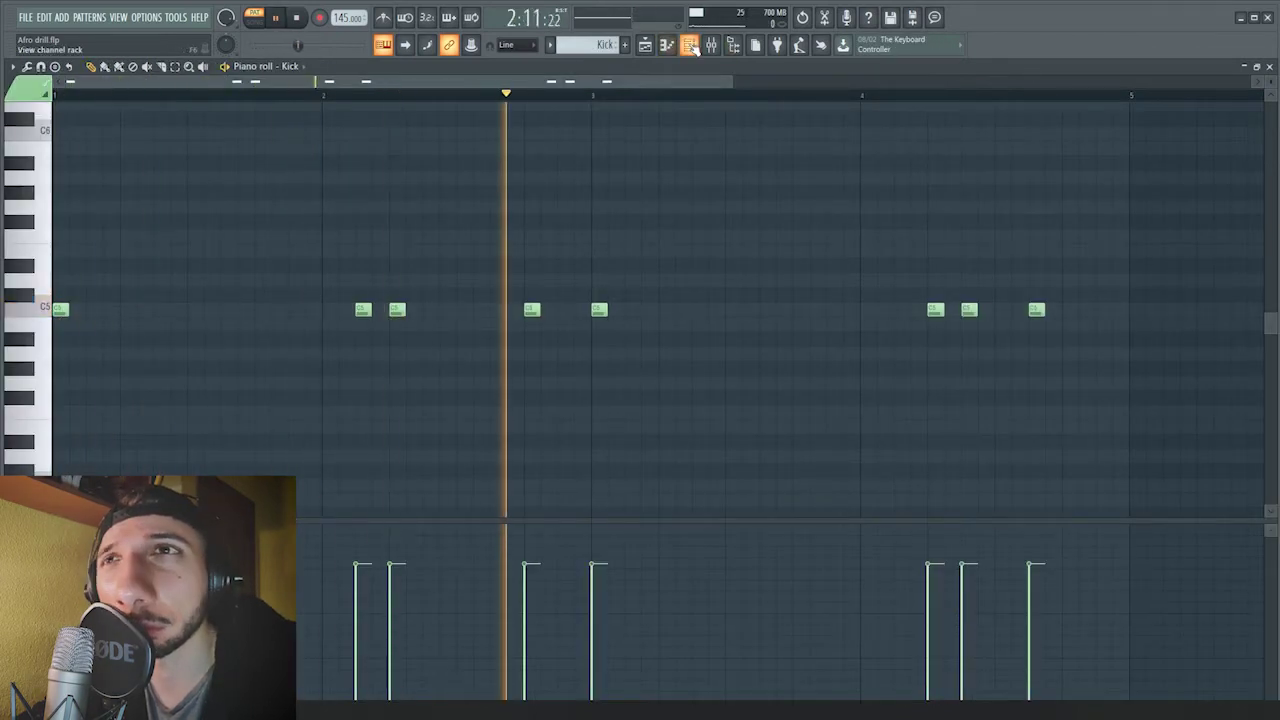
Stop the Kick playback and inspect the Fruity parametric EQ 2 and Fruity Limiter on the Kick mixer track.
key(space)
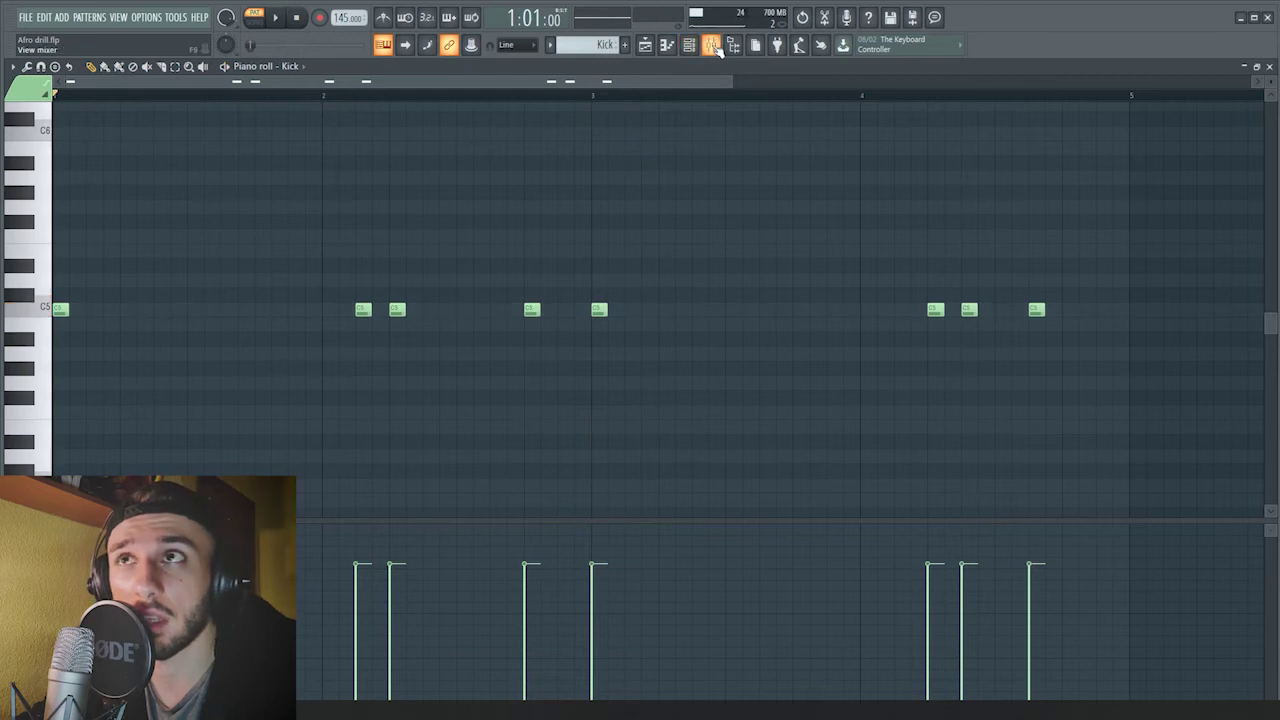
click(711, 44)
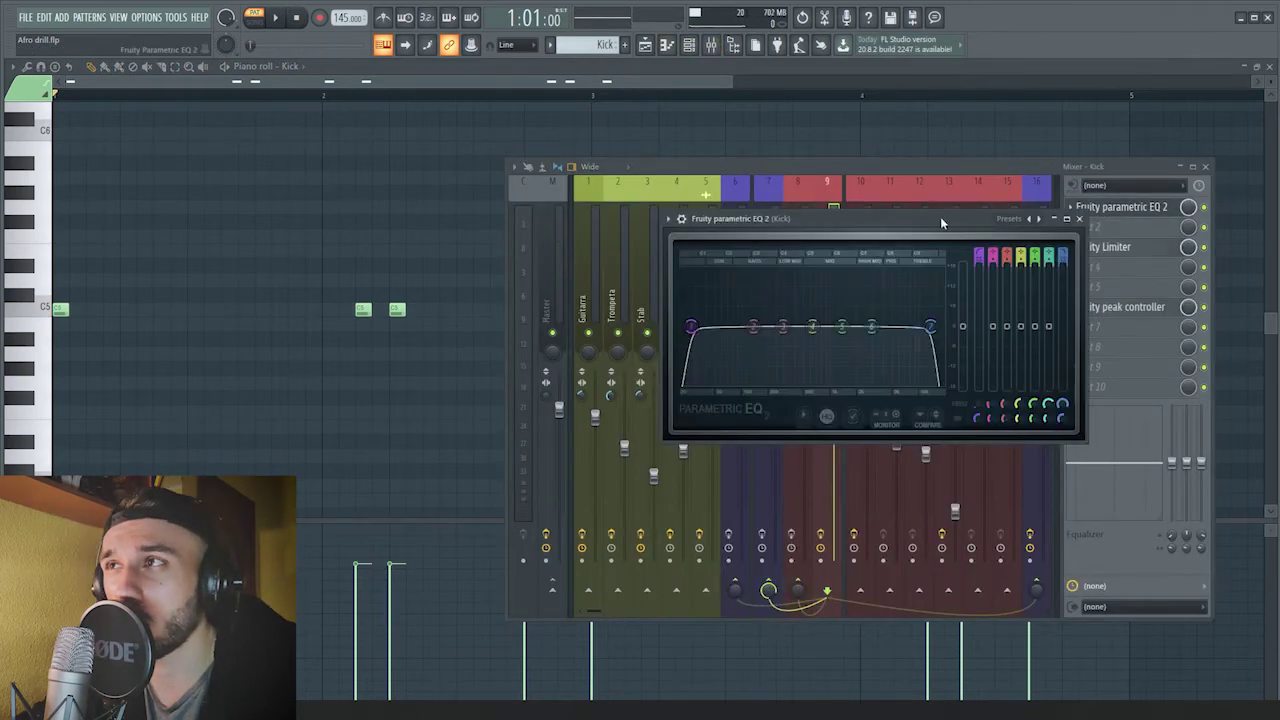
drag(940, 219, 796, 199)
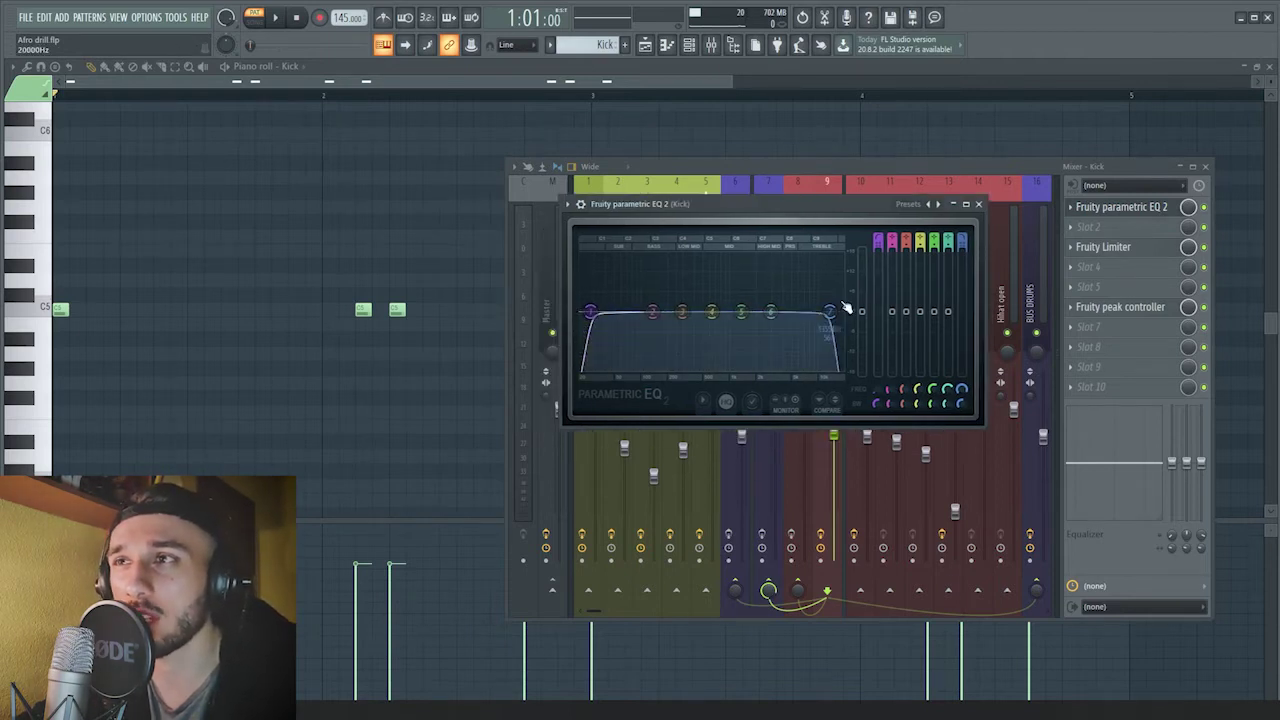
click(1137, 250)
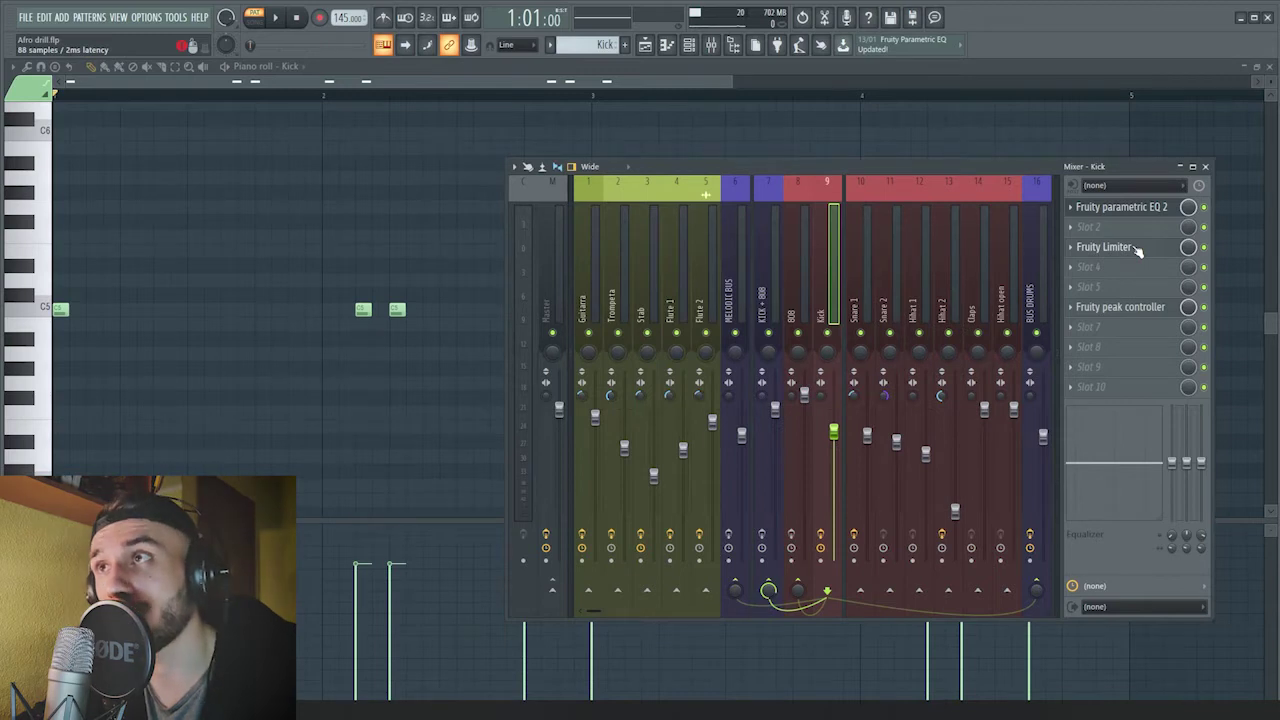
drag(298, 224, 447, 260)
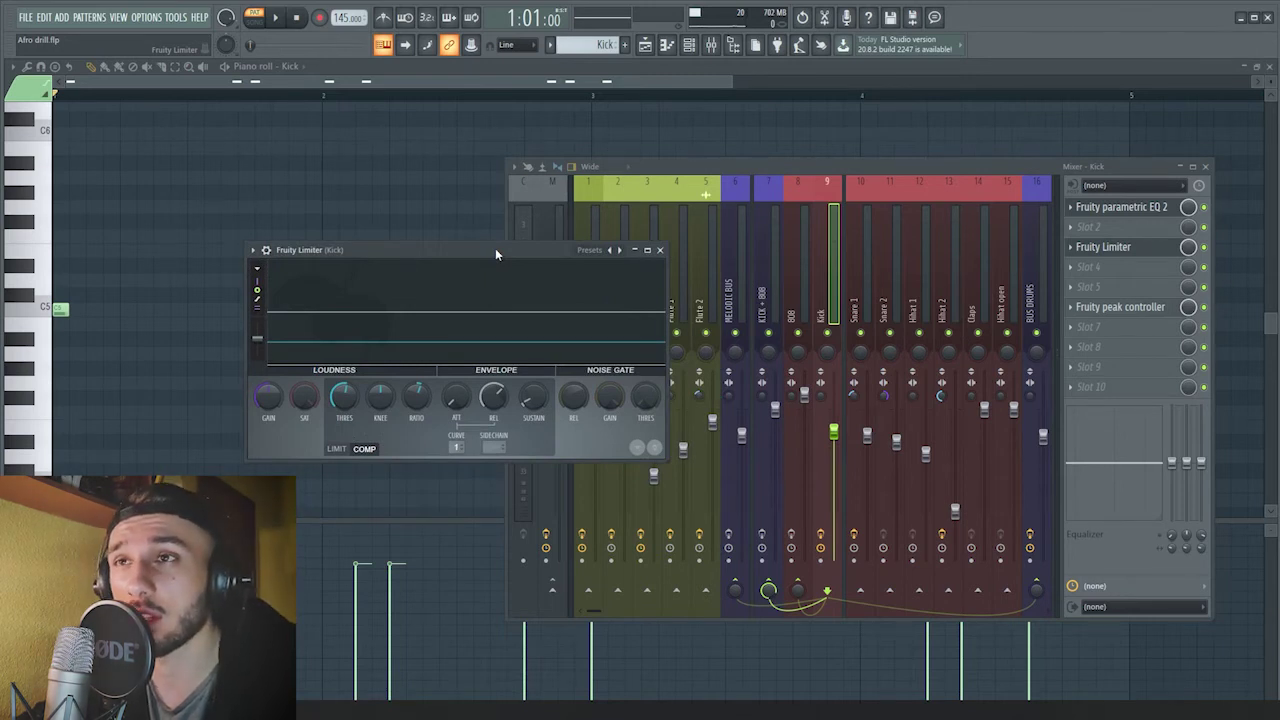
drag(495, 248, 373, 215)
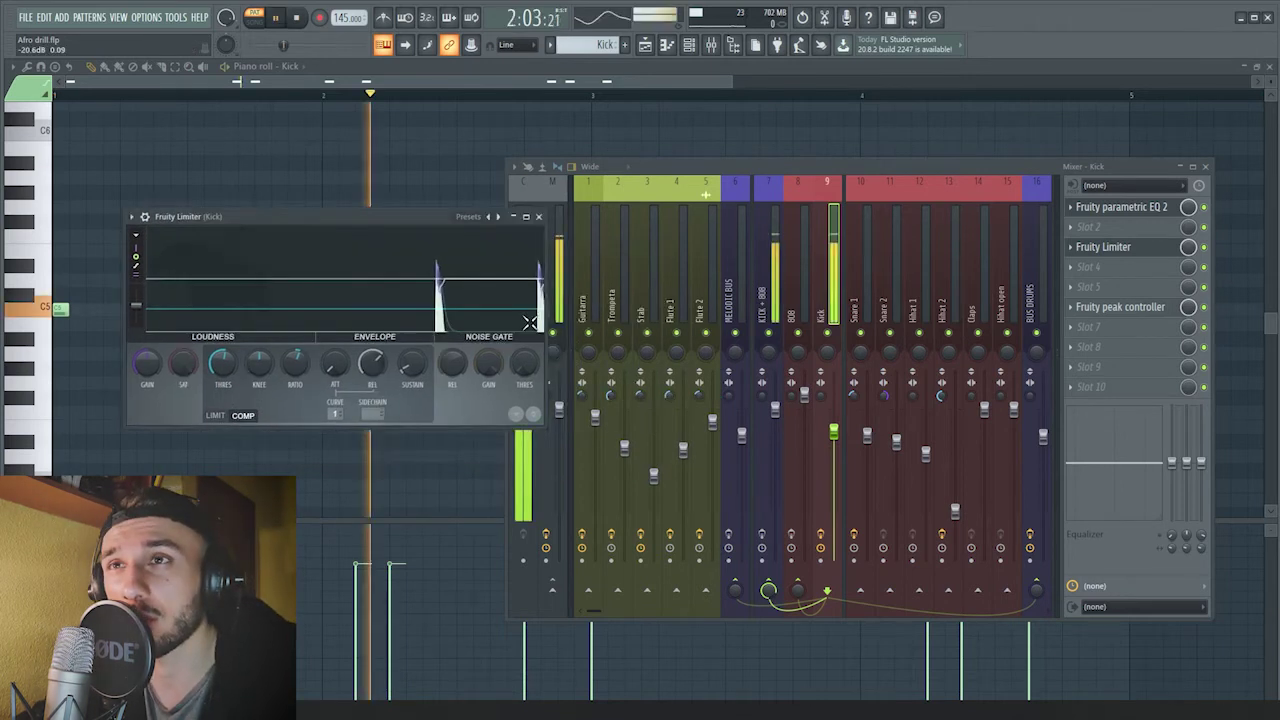
Open the Fruity peak controller on the Kick mixer track to view its peak settings.
click(1120, 307)
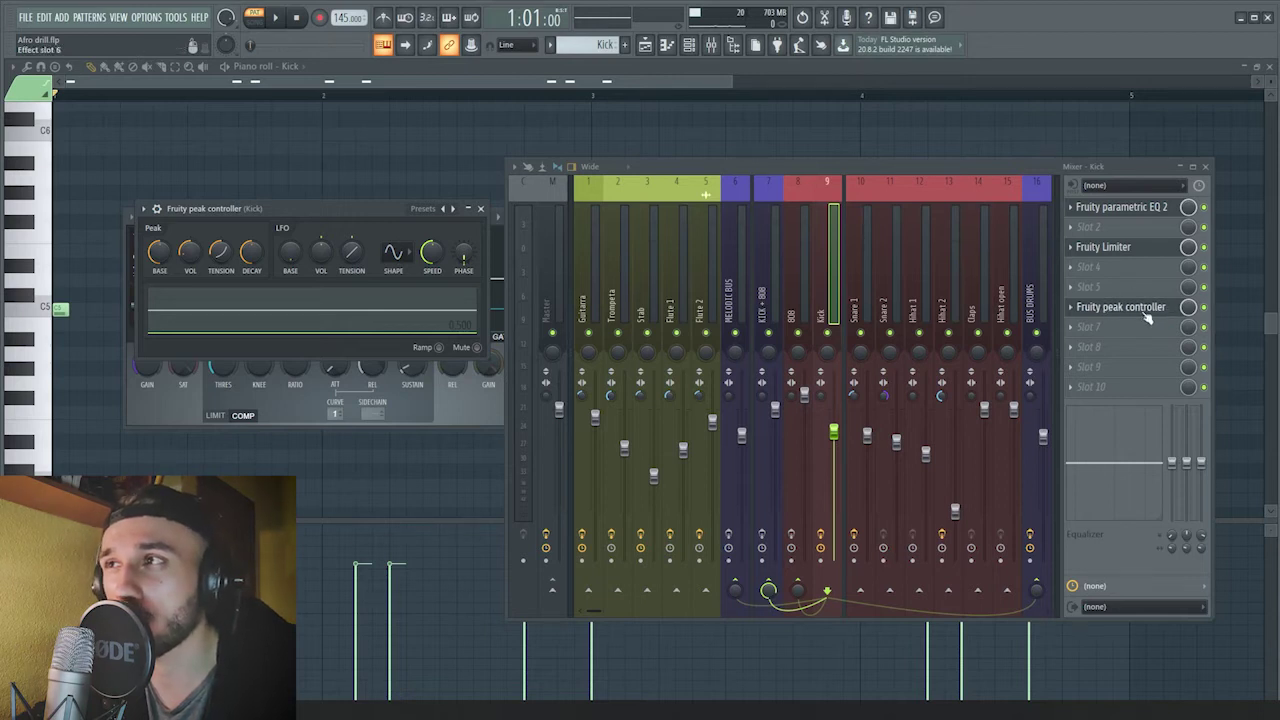
drag(159, 252, 159, 236)
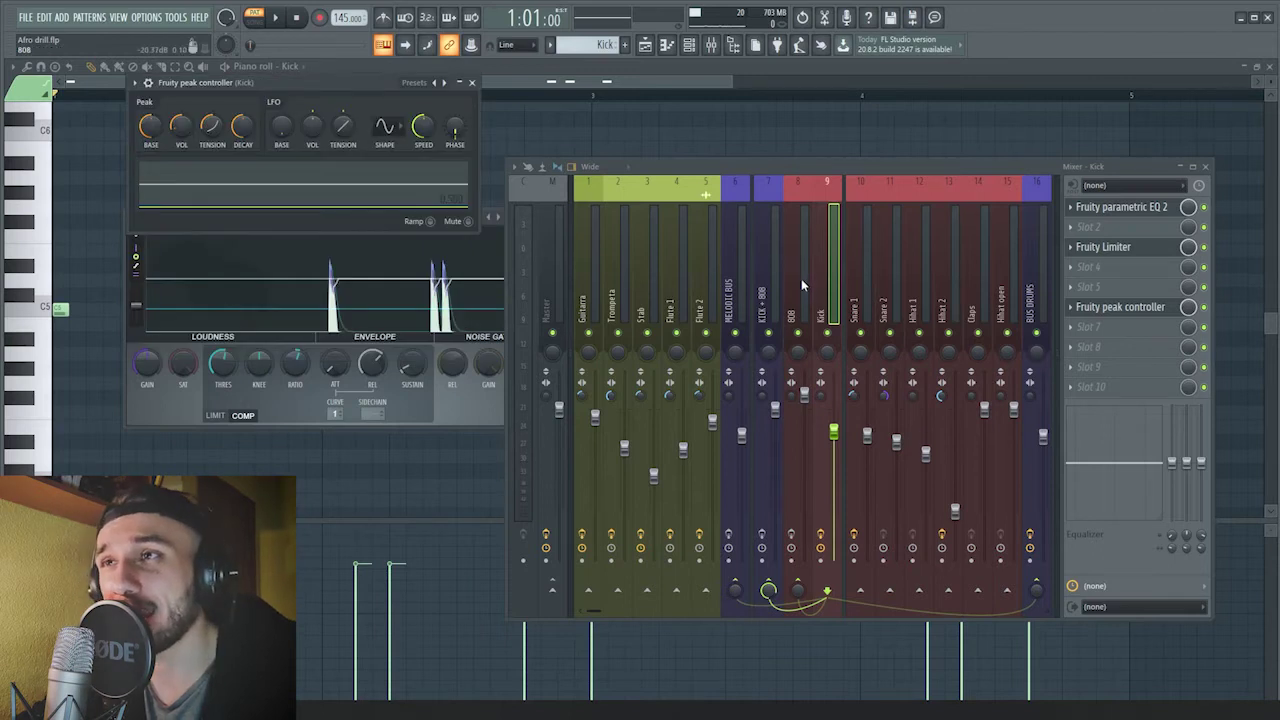
Open the second Fruity parametric EQ 2 on the 808 mixer track and reposition its window for viewing.
click(801, 282)
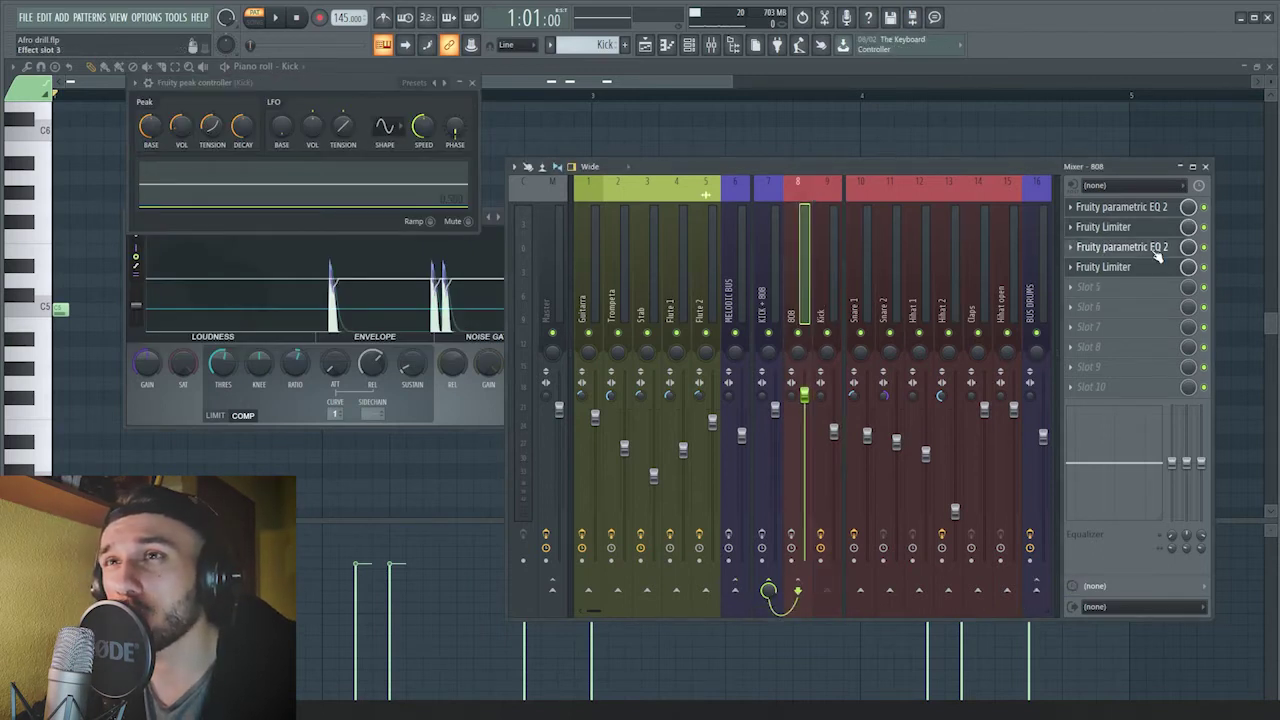
click(1147, 250)
click(52, 211)
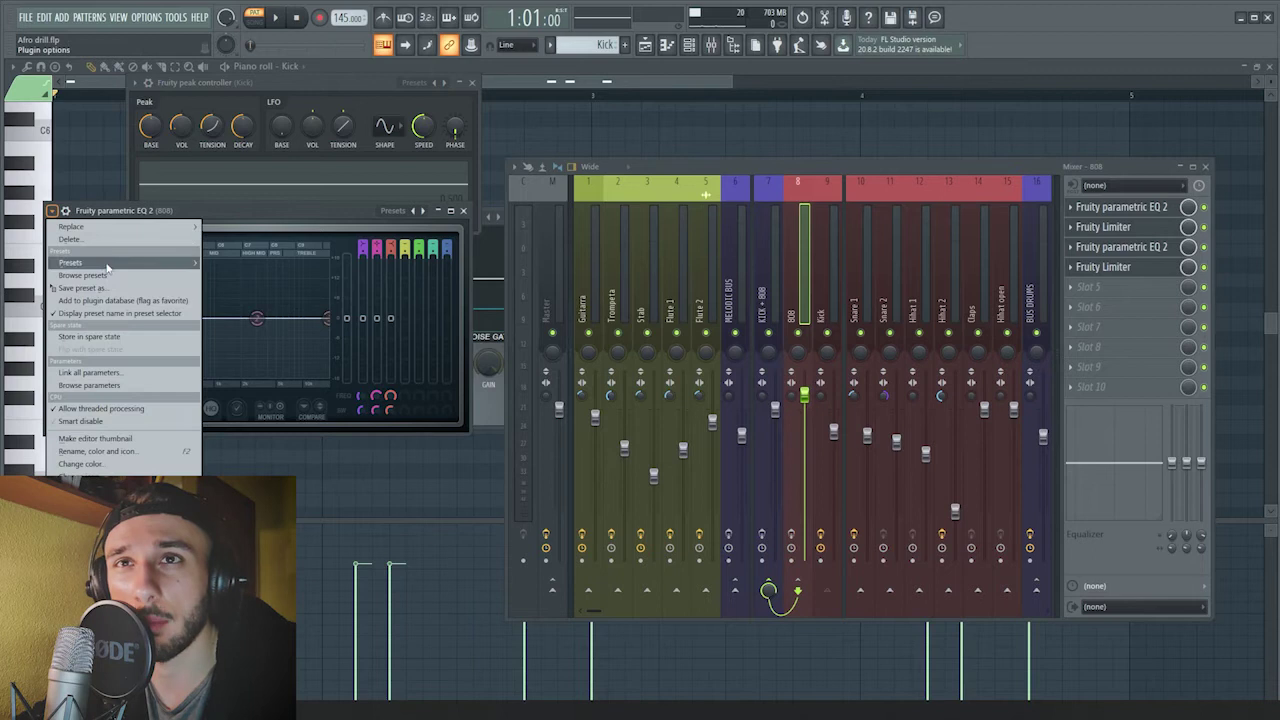
mouse_move(185, 277)
click(334, 219)
drag(328, 211, 368, 209)
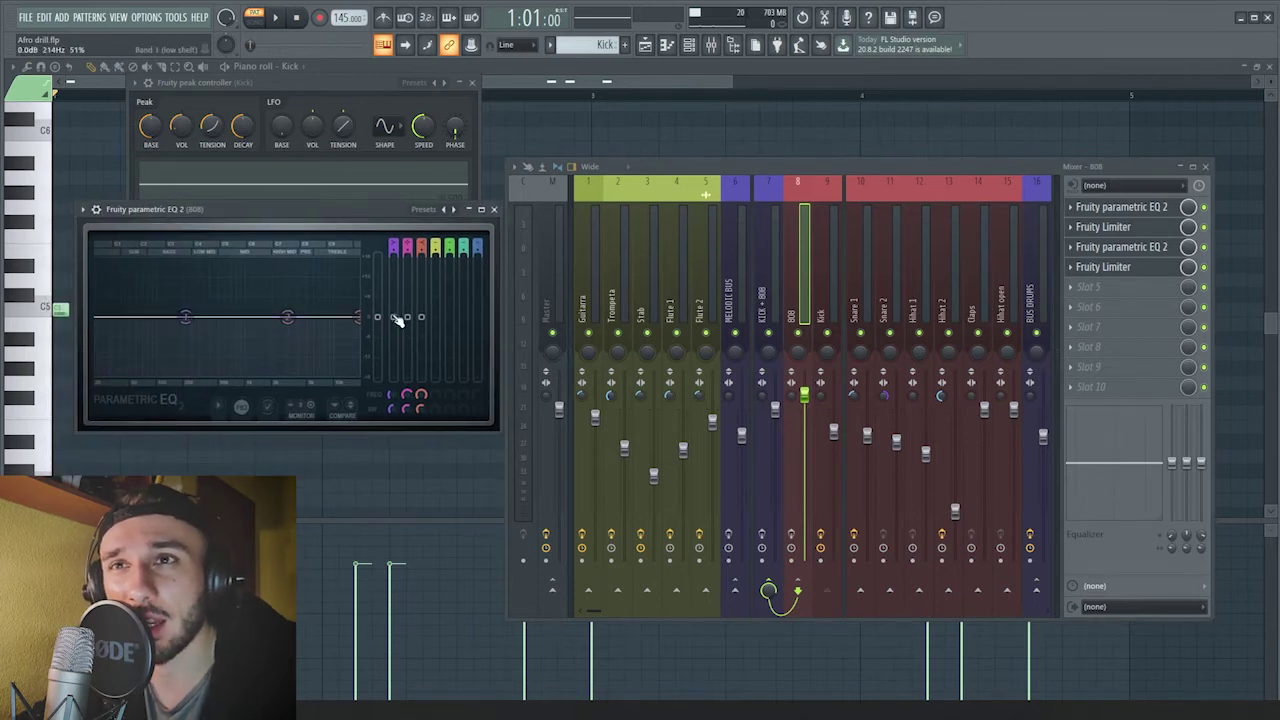
Link the band 1 low shelf level of the 808's Fruity parametric EQ 2 to the internal controller Peak ctrl - Peak.
drag(396, 322, 396, 320)
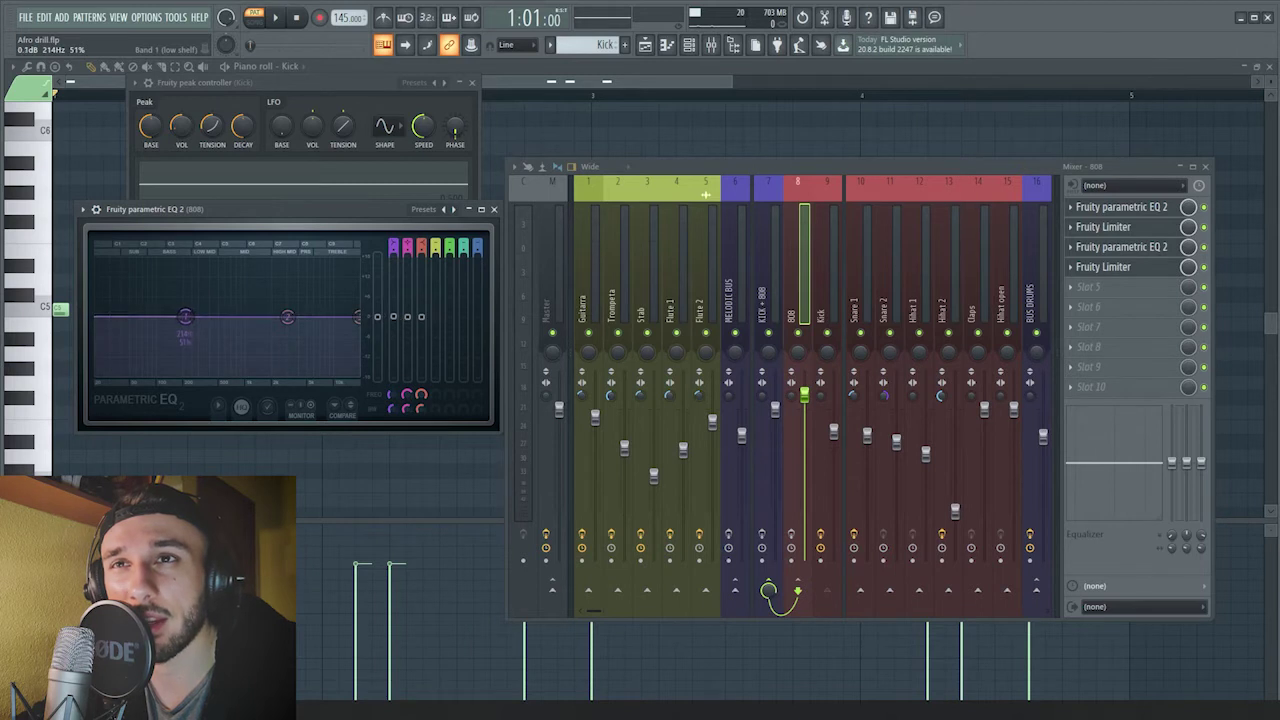
right_click(395, 318)
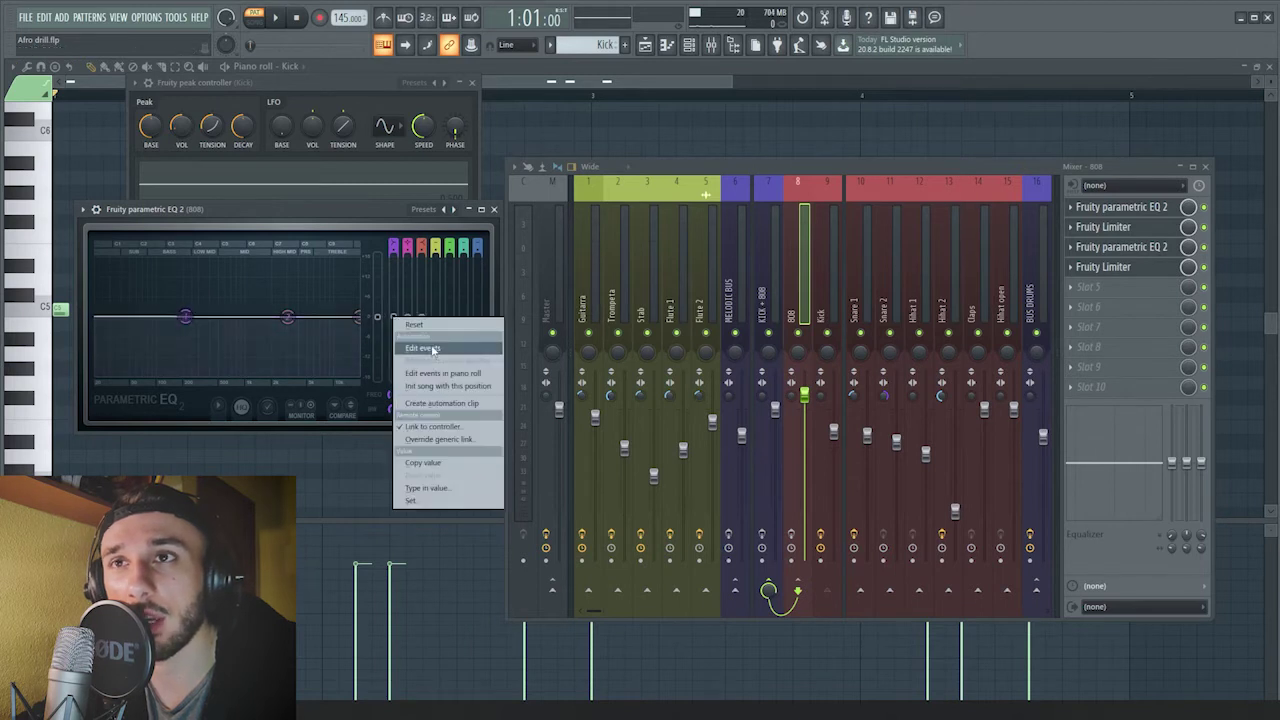
click(433, 427)
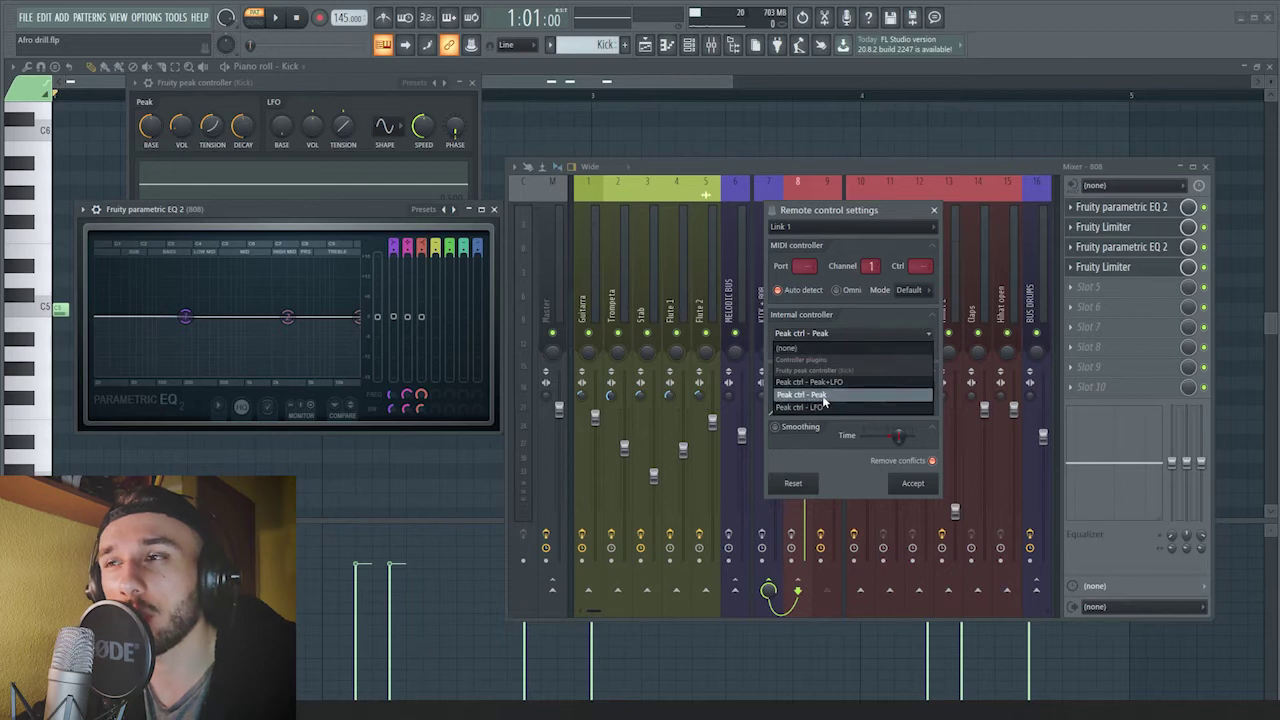
click(820, 398)
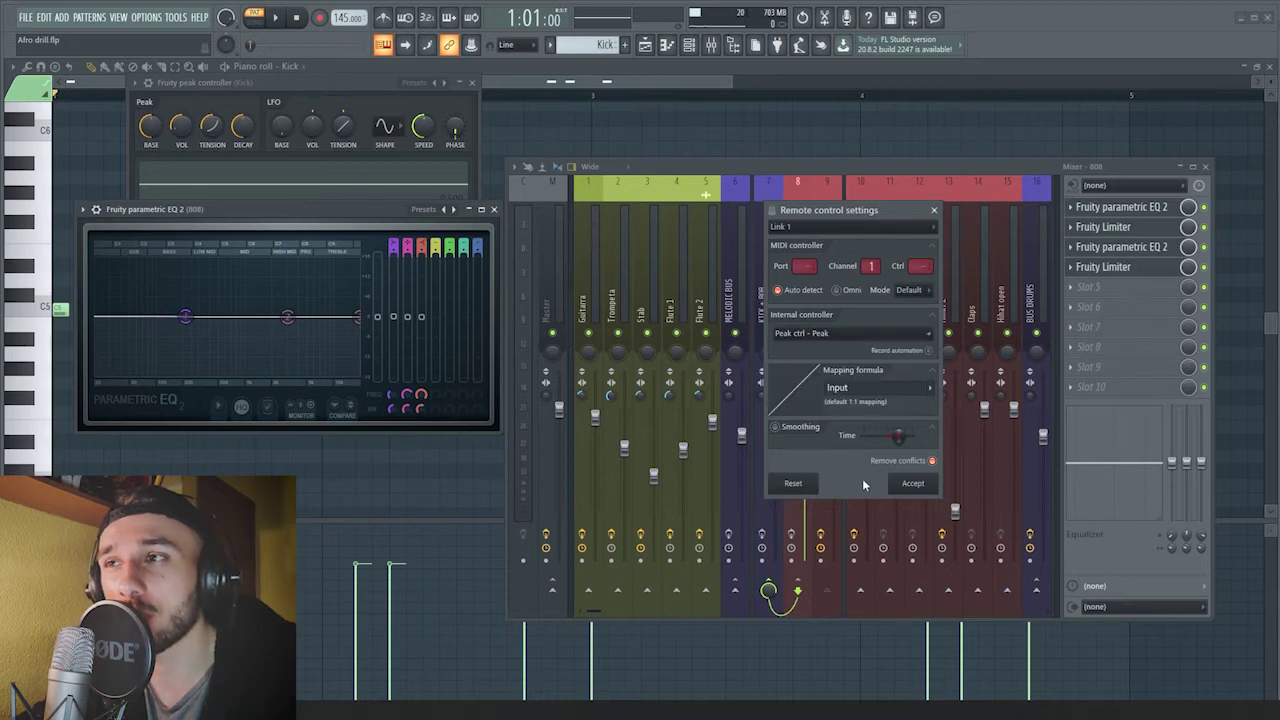
click(913, 484)
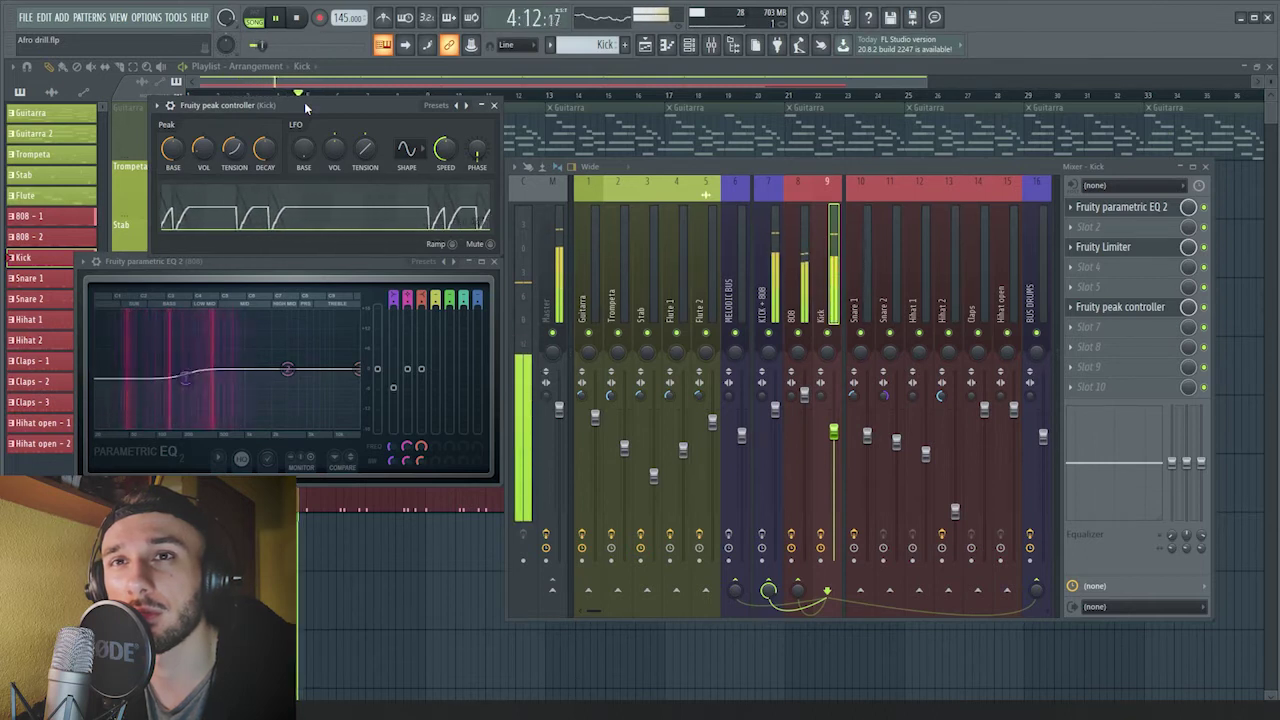
Stop playback and examine the Kick's Fruity peak controller alongside the 808's Fruity parametric EQ 2.
key(space)
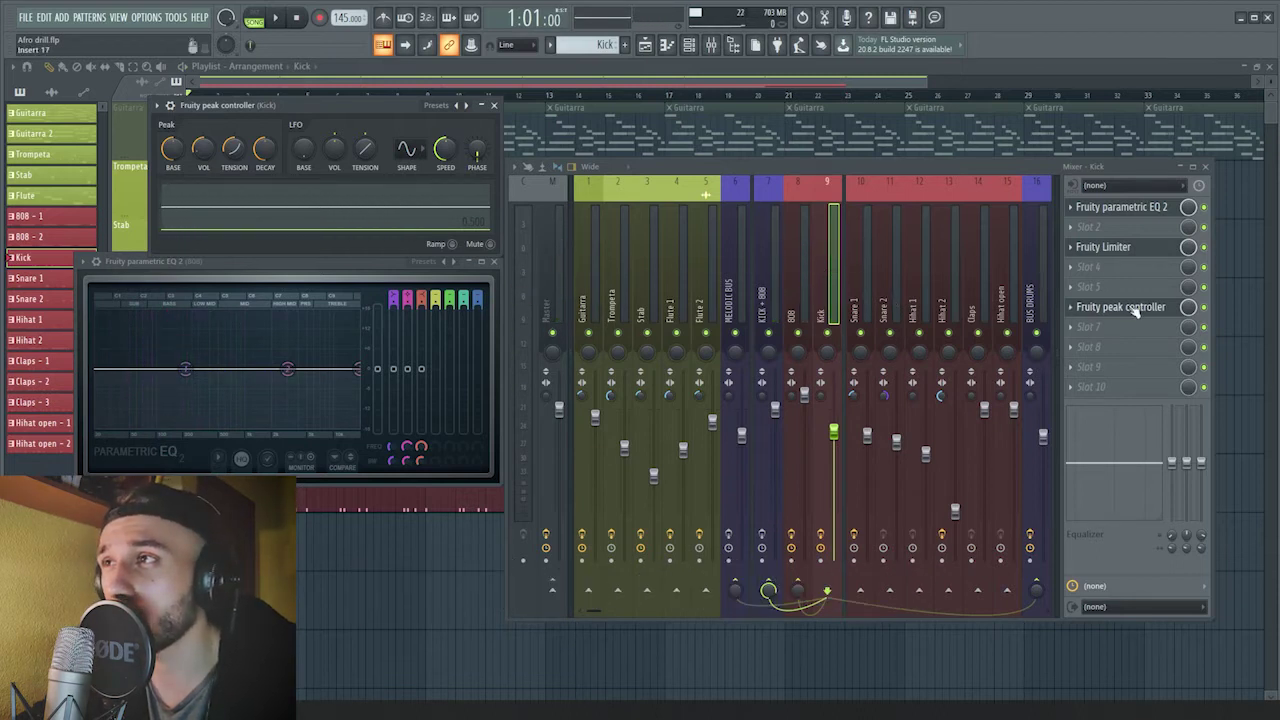
drag(291, 103, 297, 103)
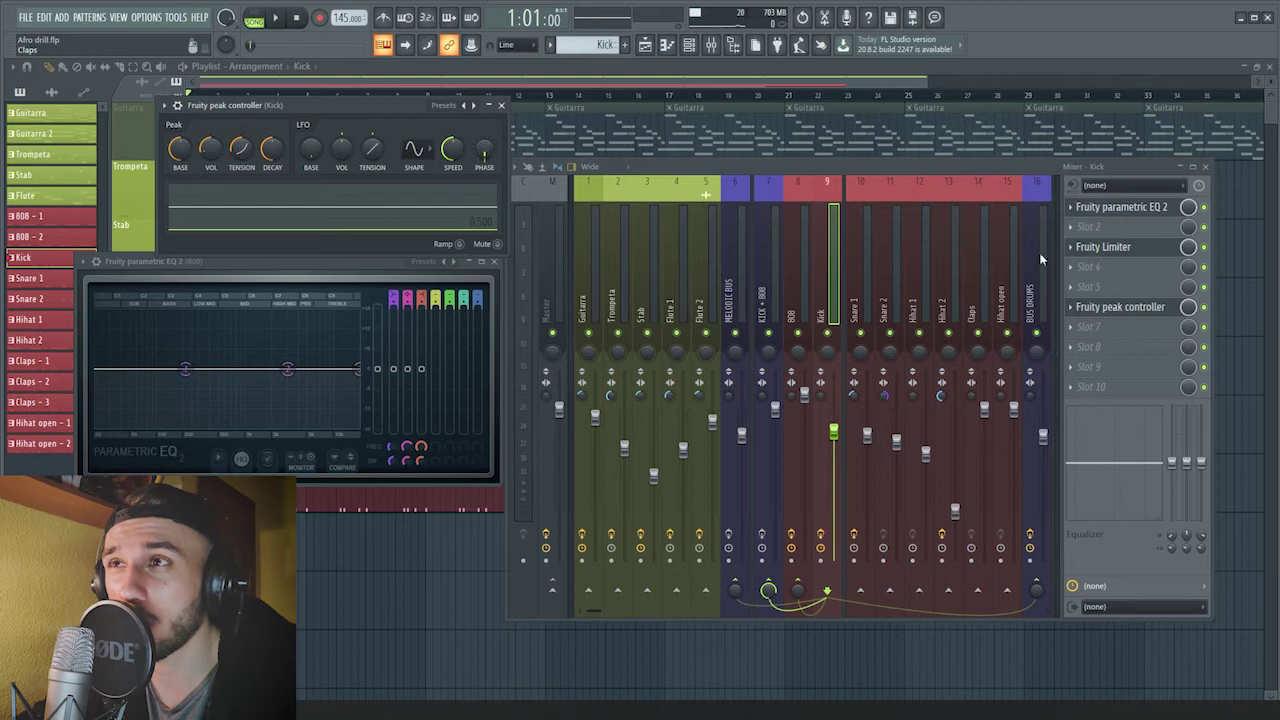
drag(320, 262, 336, 259)
drag(206, 364, 204, 365)
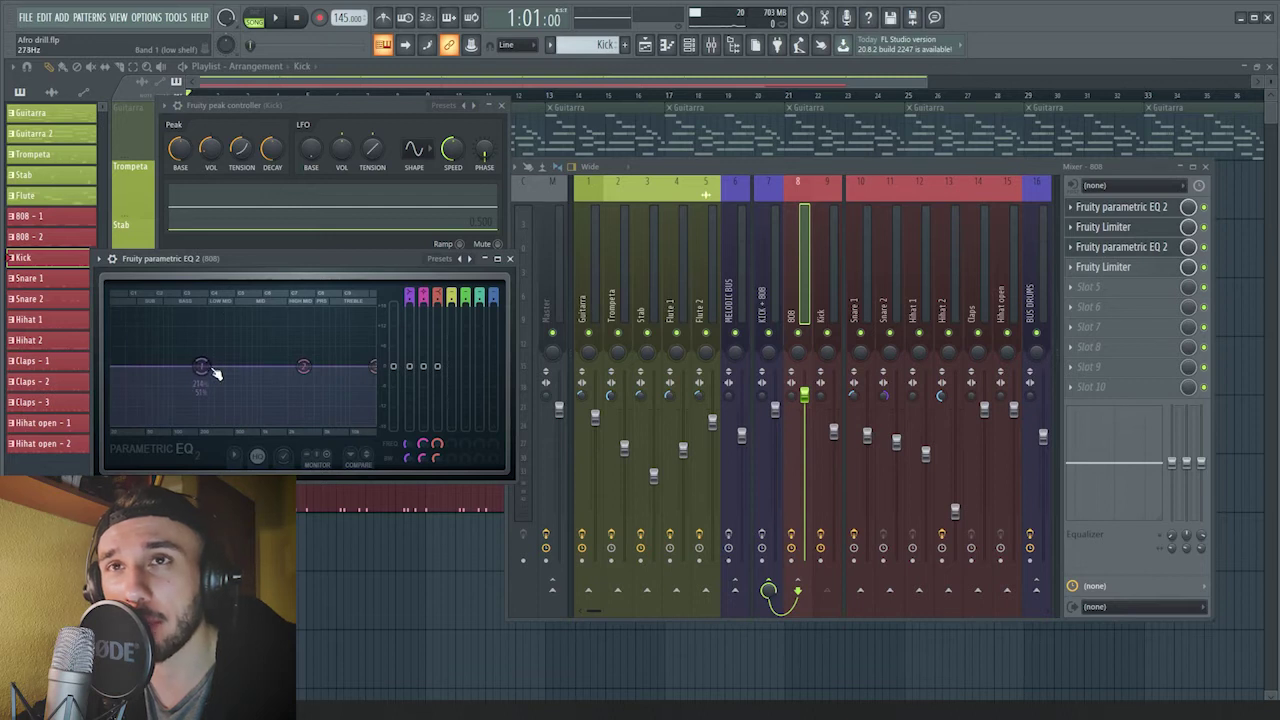
drag(274, 263, 258, 278)
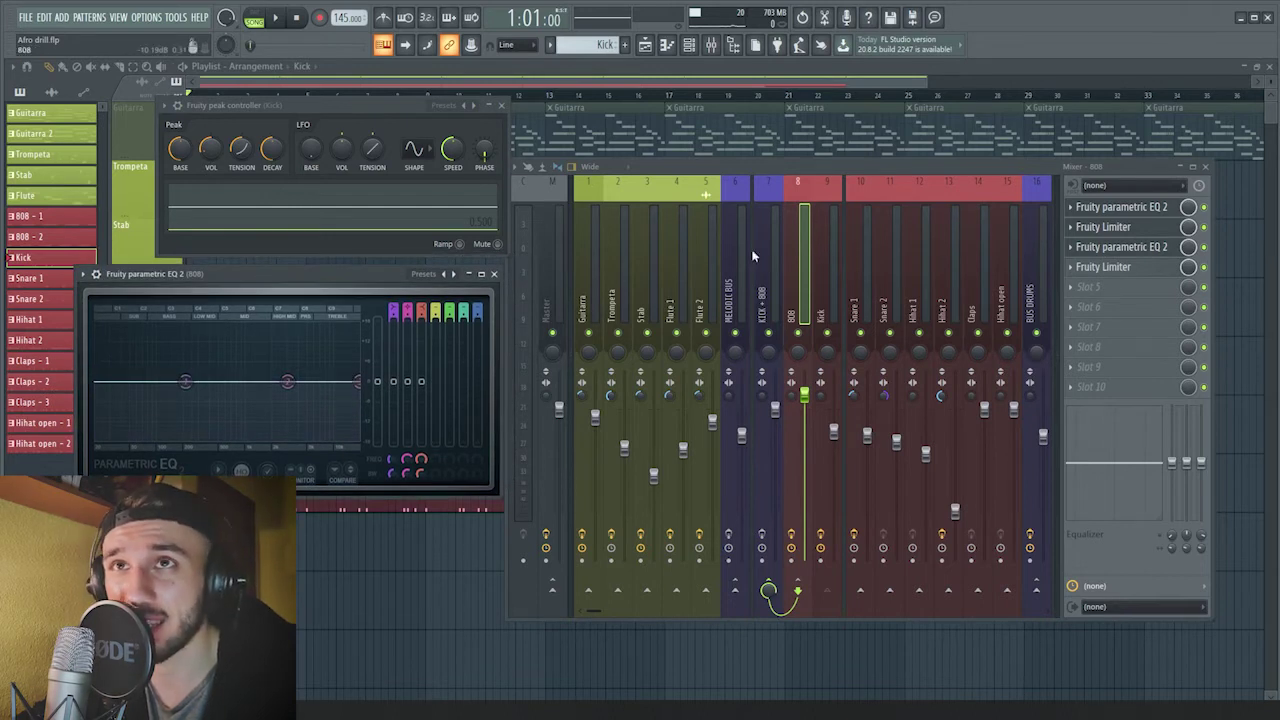
drag(316, 118, 282, 127)
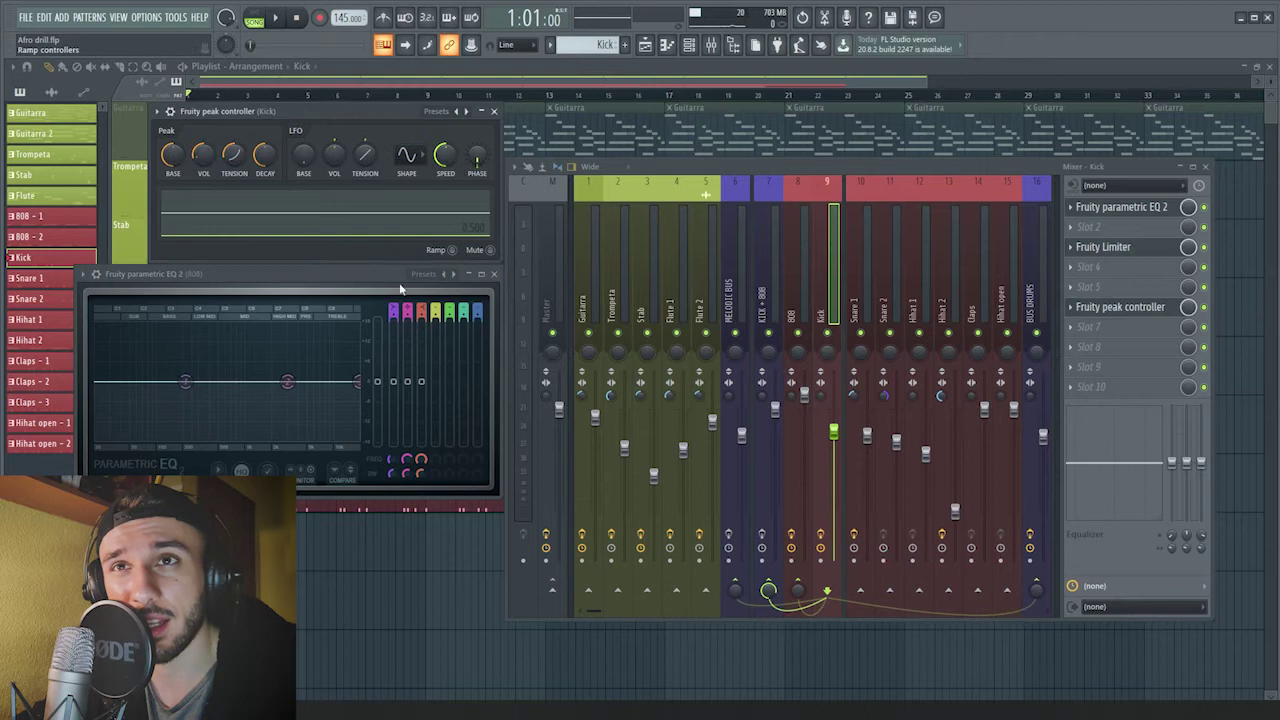
click(307, 272)
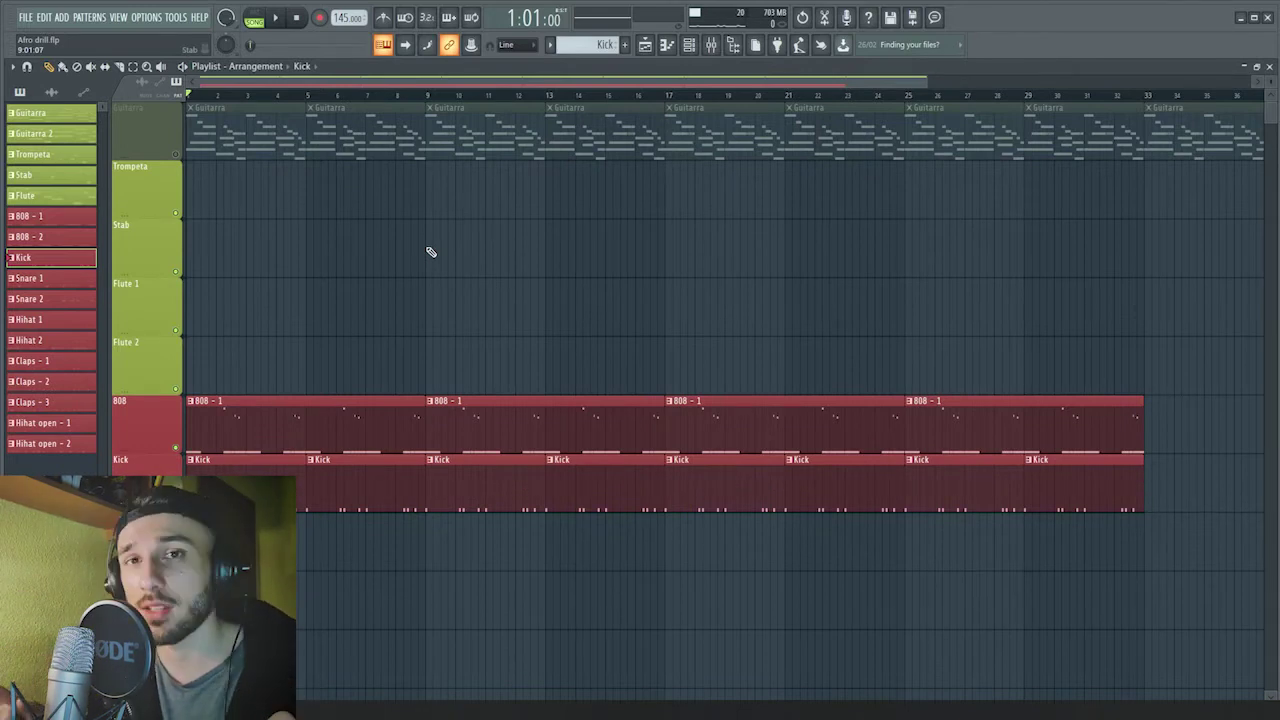
Open Fruity Blood Overdrive on the KICK + 808 mixer bus and play the arrangement to hear its effect.
key(F9)
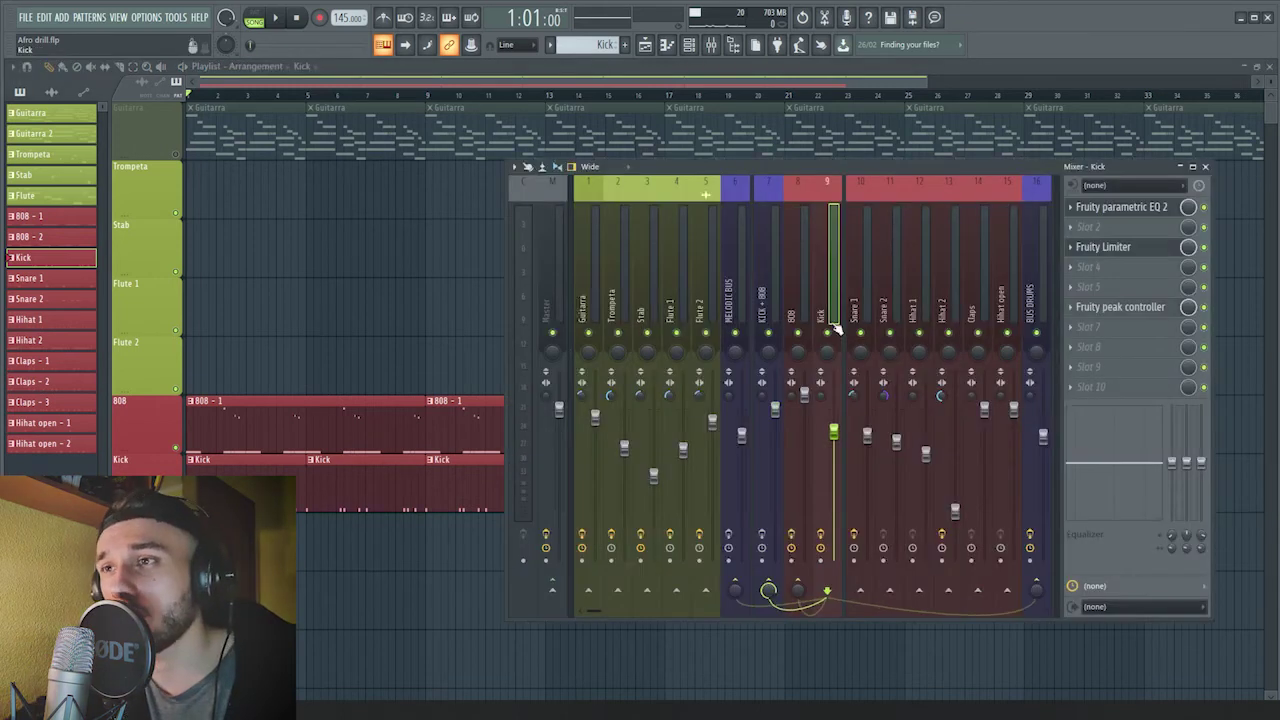
click(758, 293)
click(799, 288)
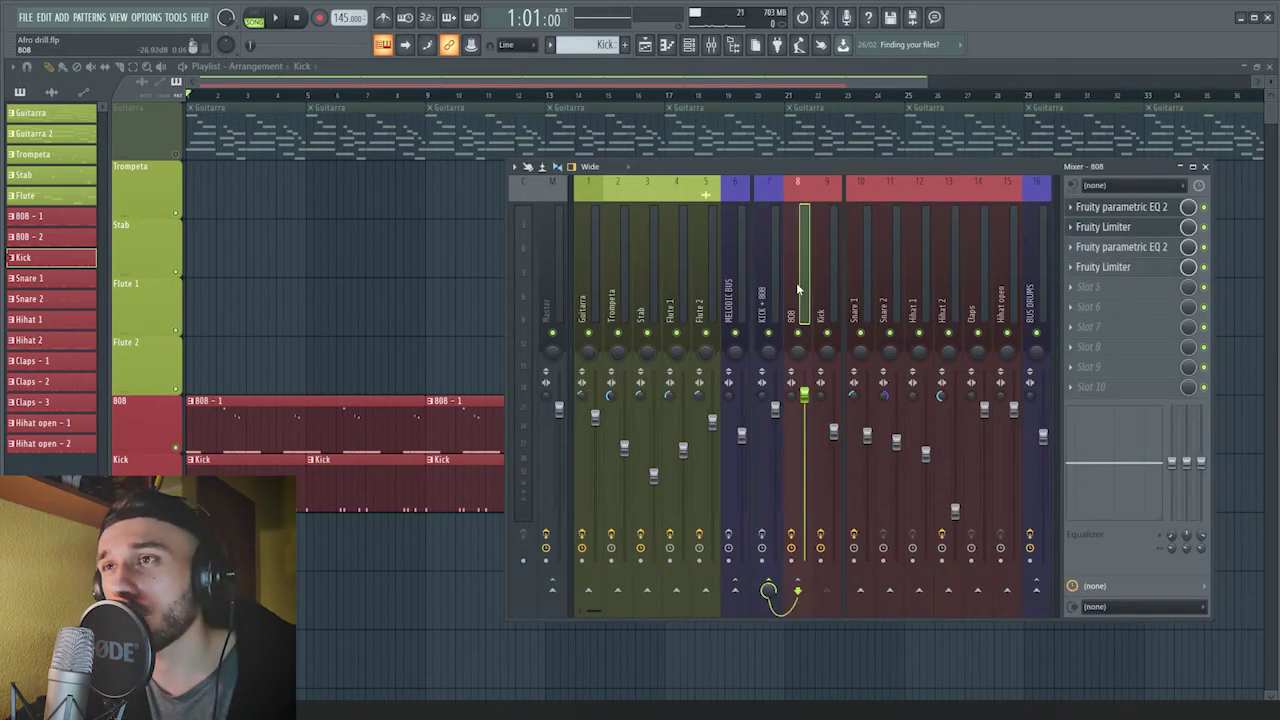
click(760, 292)
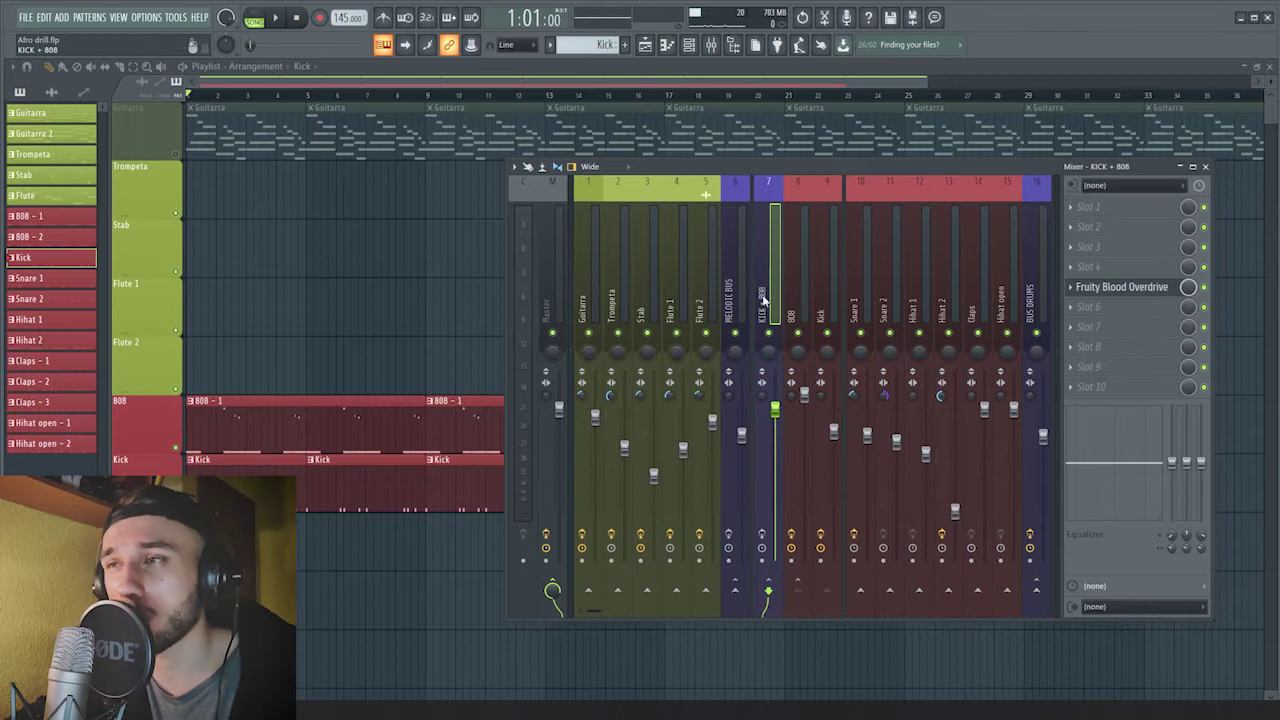
click(1106, 288)
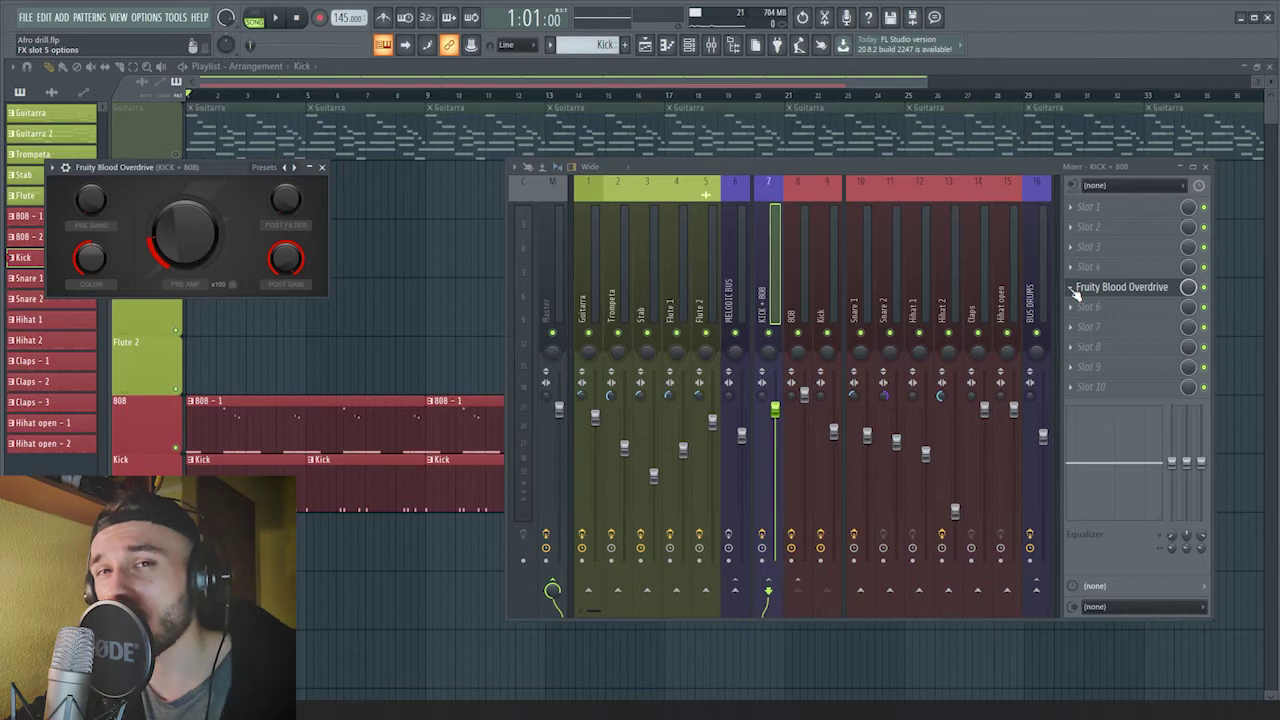
key(space)
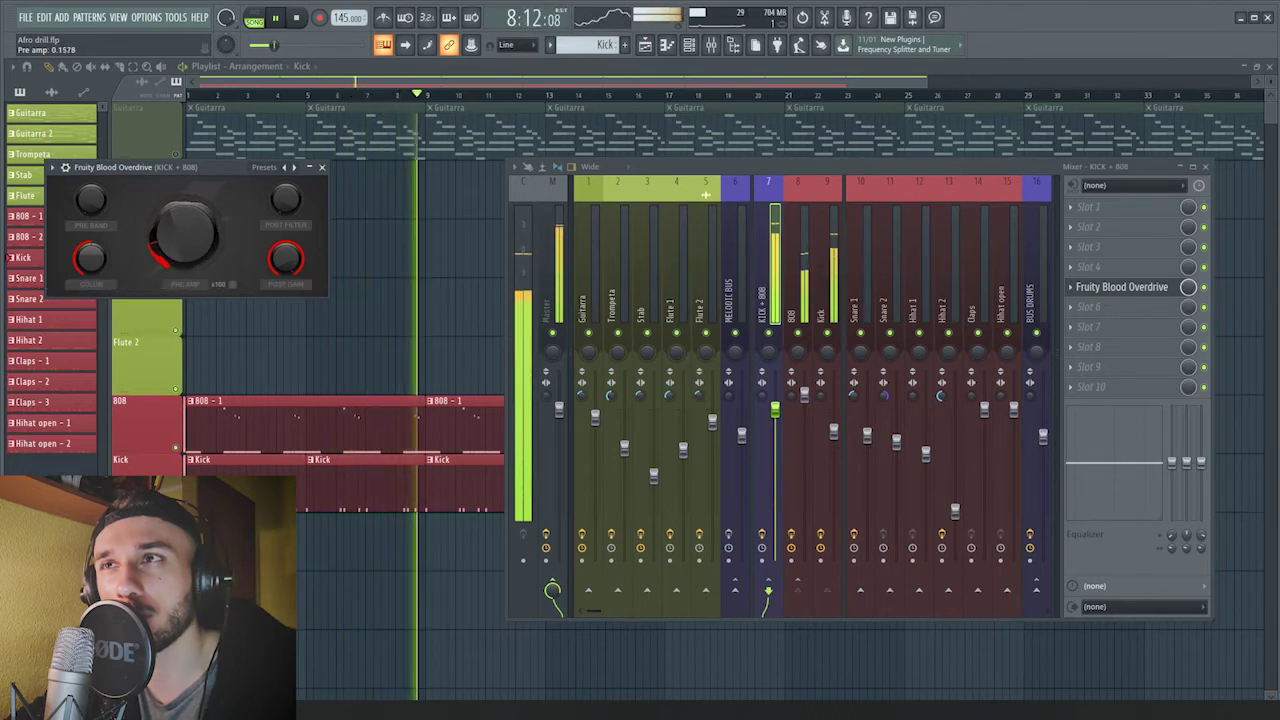
key(space)
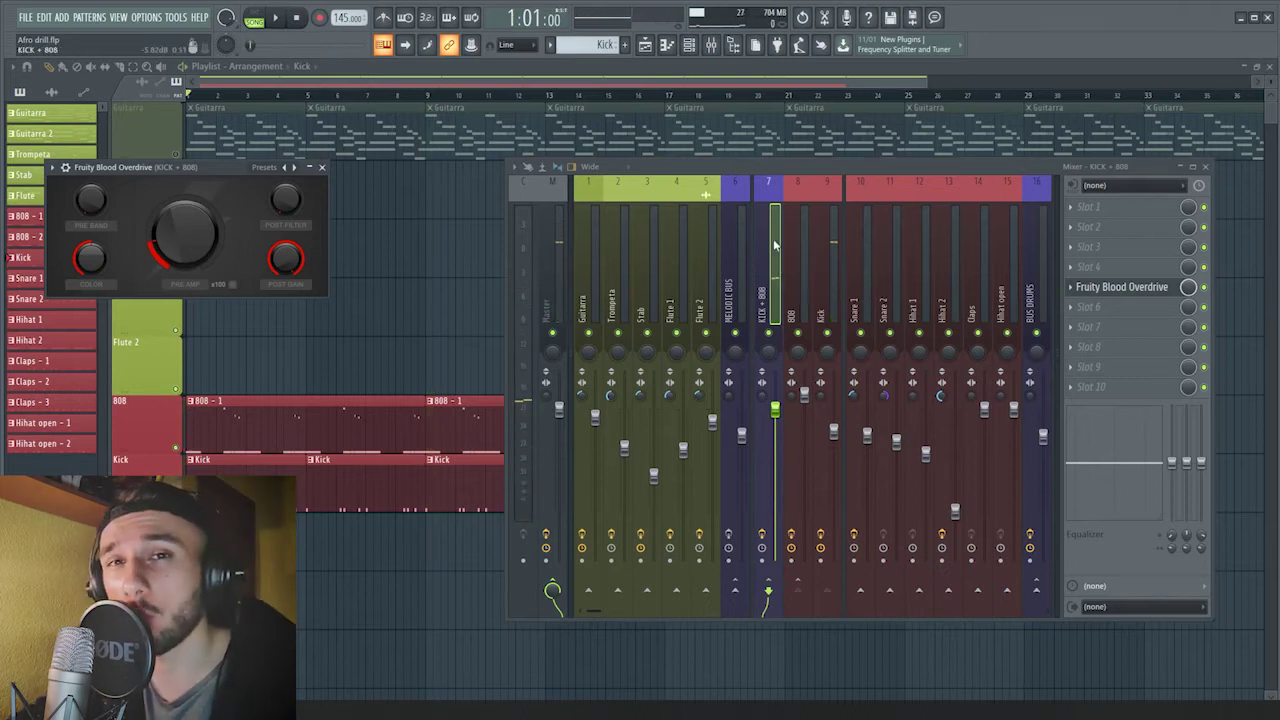
Audition the Snare 1 and Snare 2 patterns in the piano roll and place Snare 1 clips below the Kick in the playlist.
key(F12)
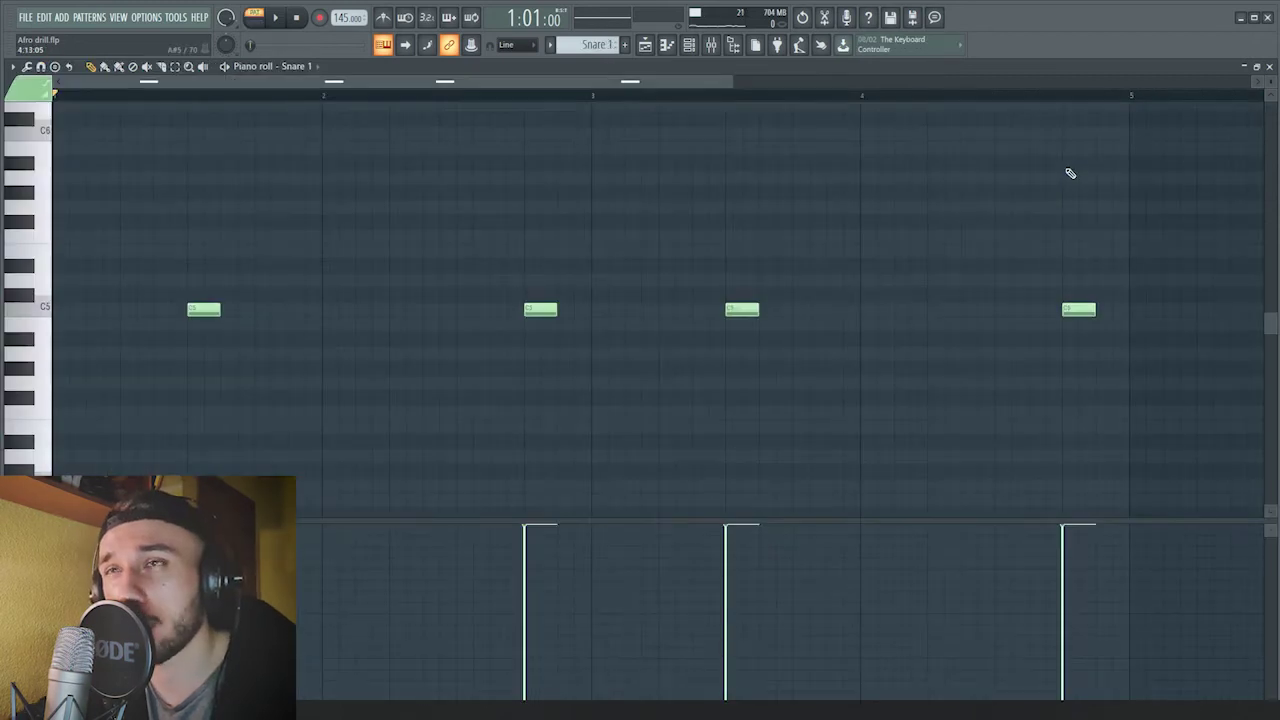
key(space)
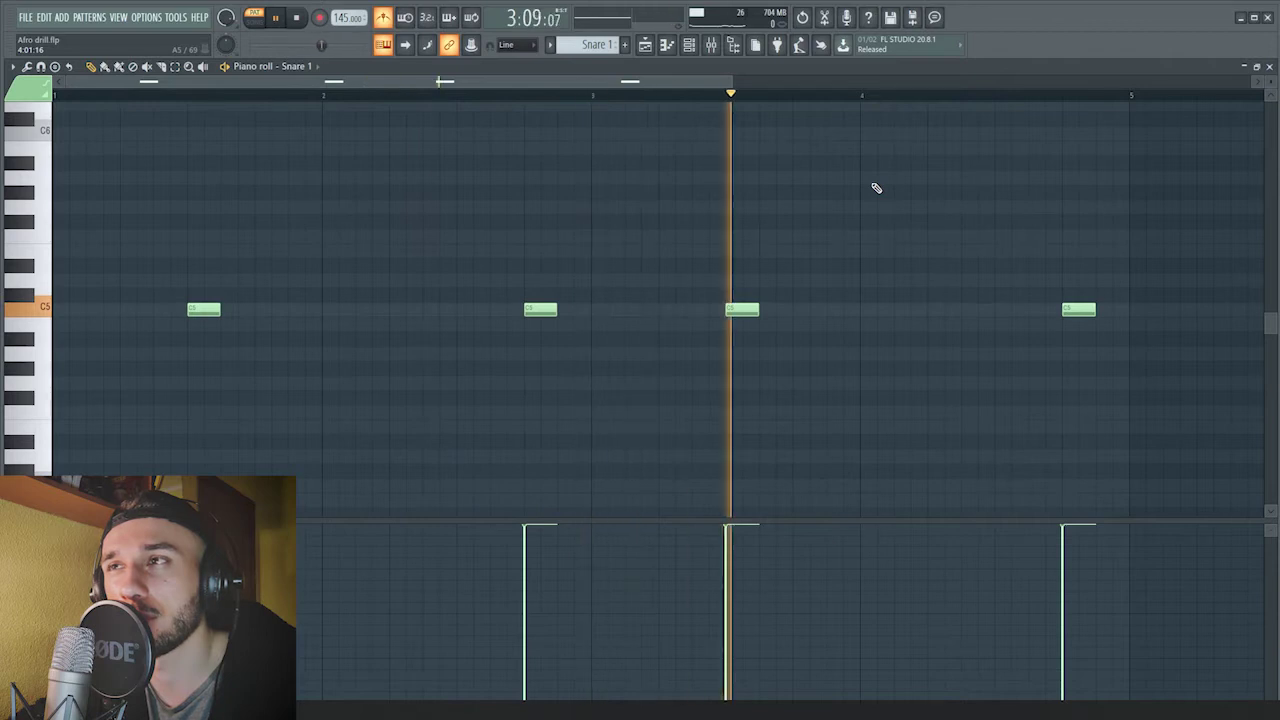
key(space)
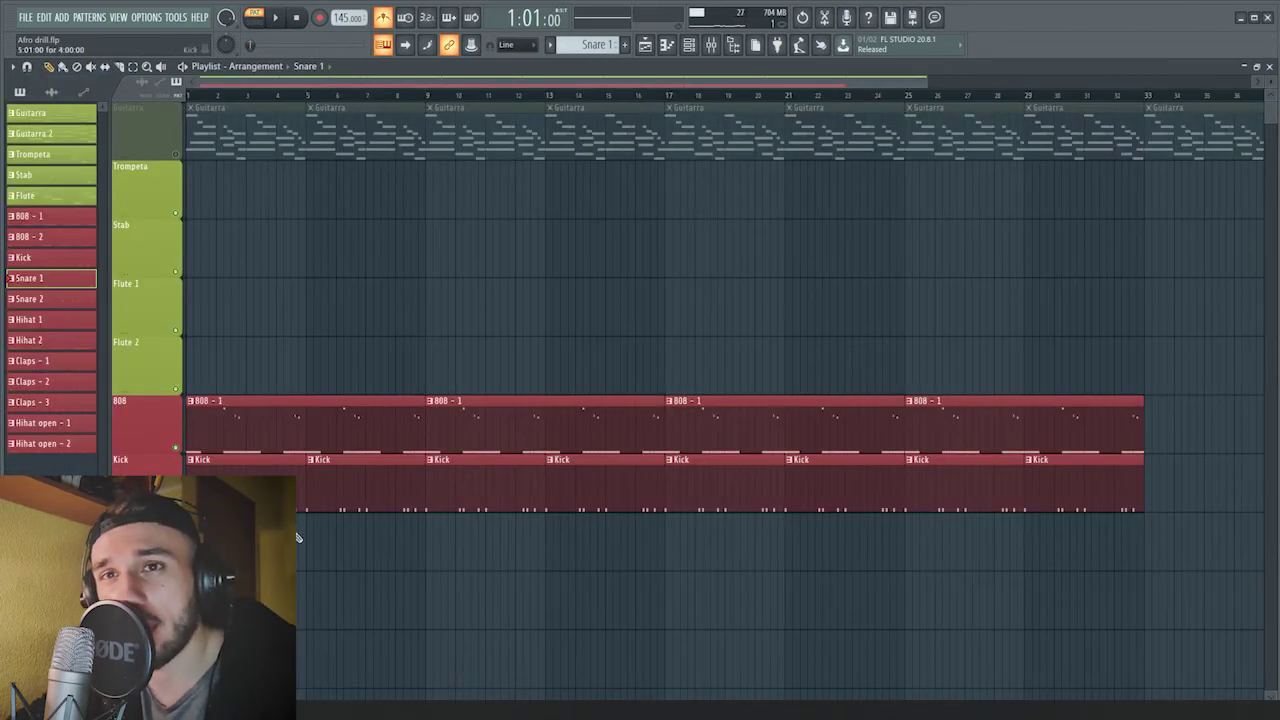
drag(300, 538, 227, 545)
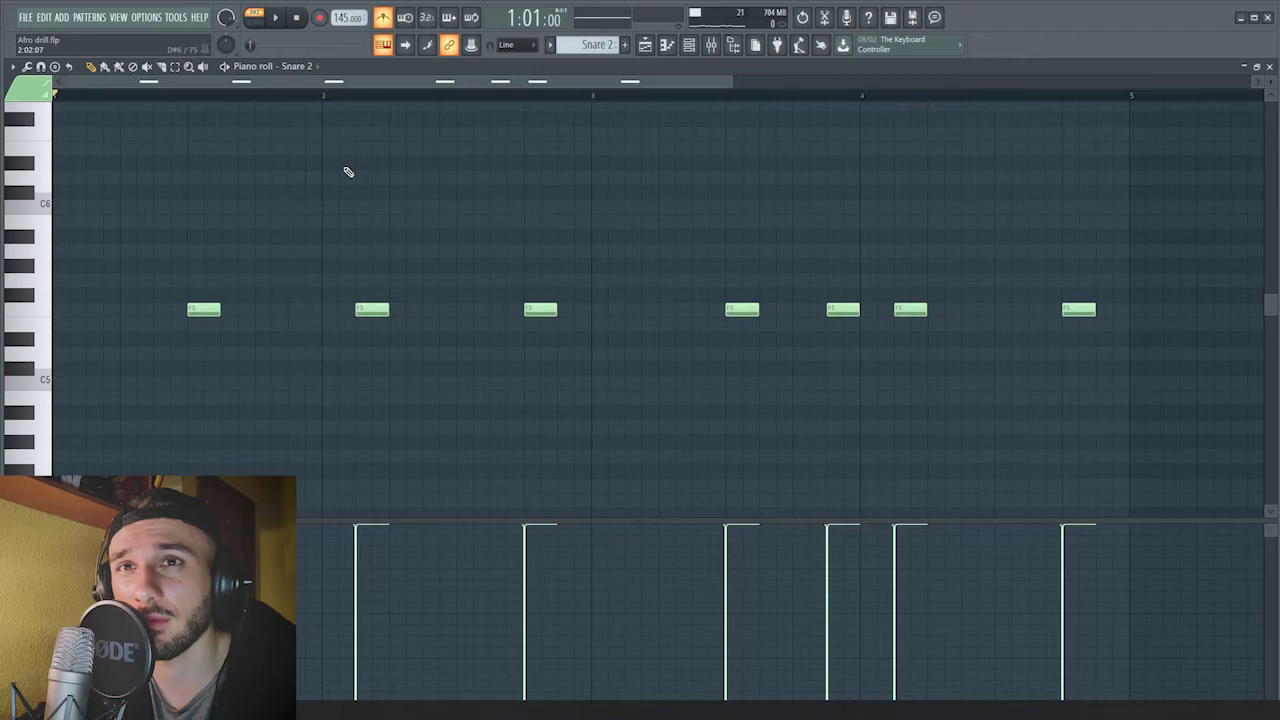
key(space)
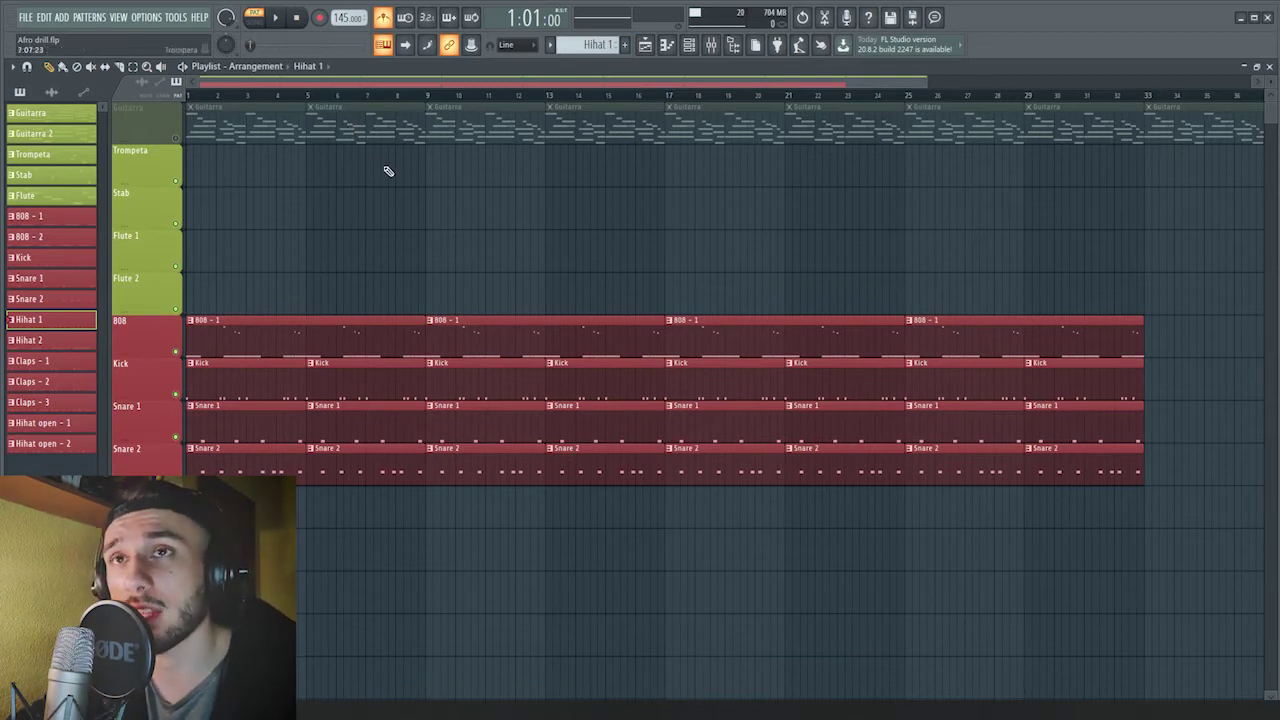
Unmute the Guitarra track in the playlist and play the Guitarra pattern.
click(177, 137)
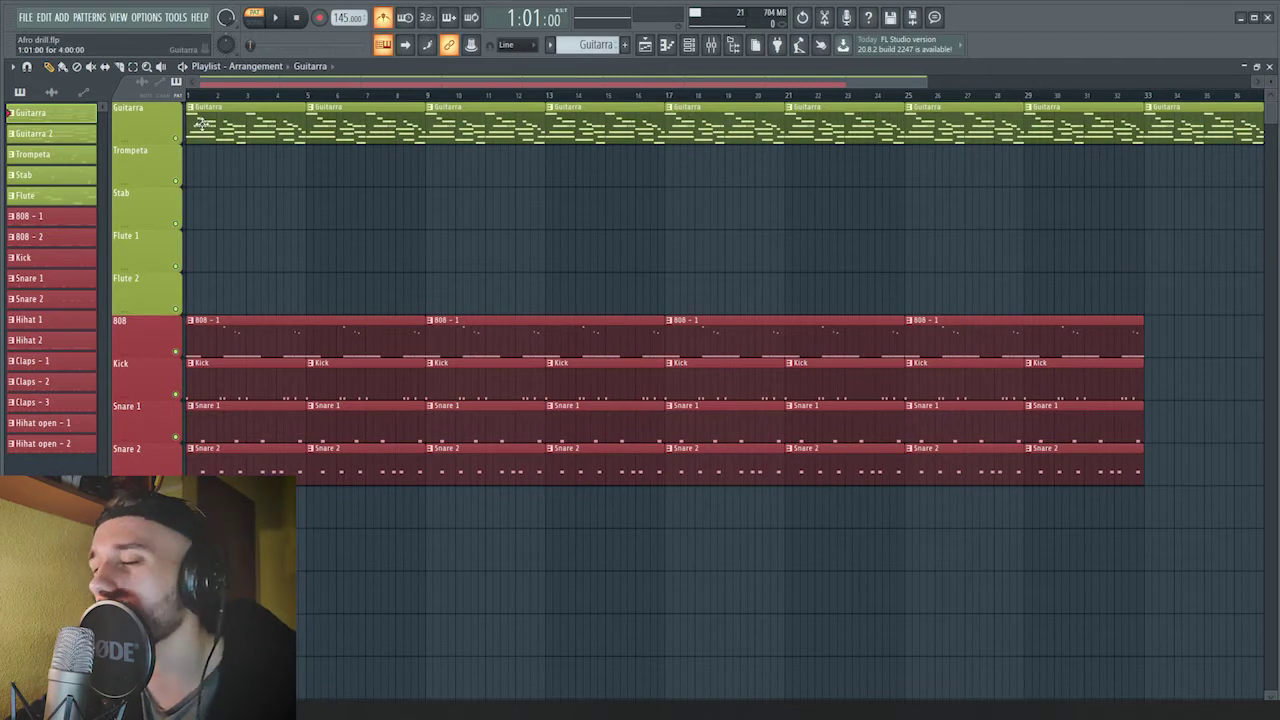
key(space)
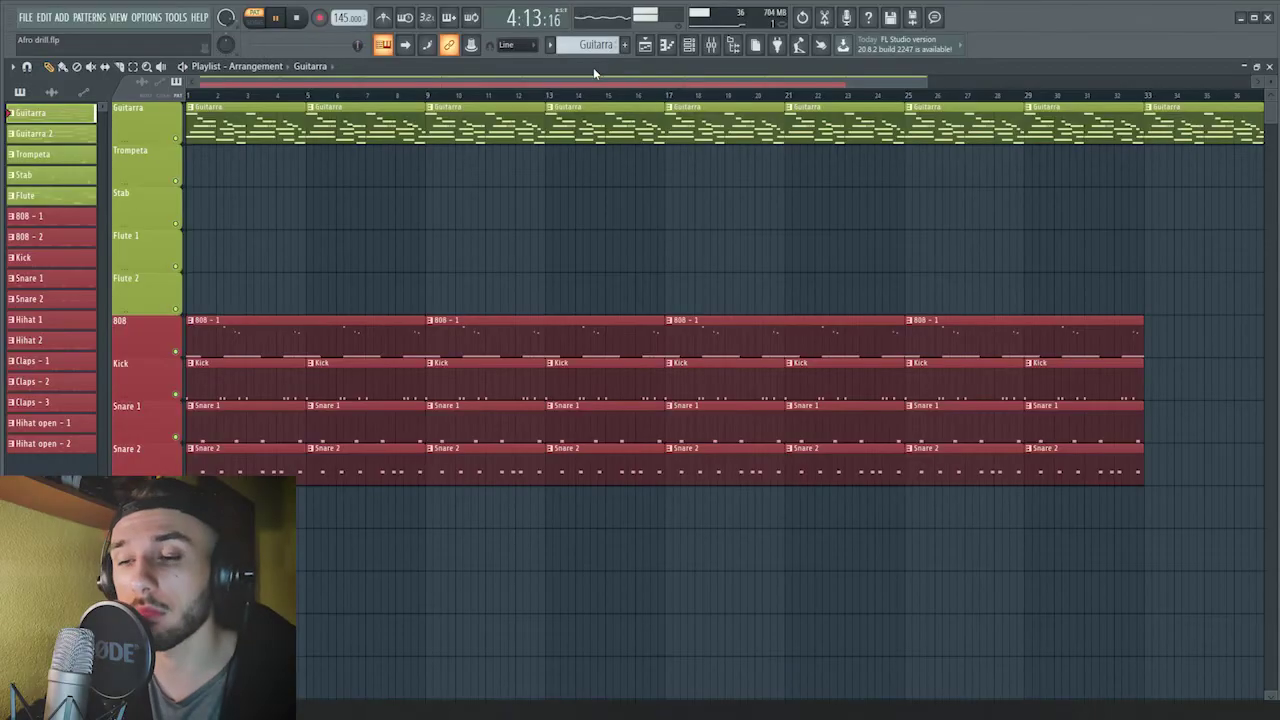
key(space)
Open the Hihat 1 pattern in the piano roll and play it to review its note placement.
click(689, 44)
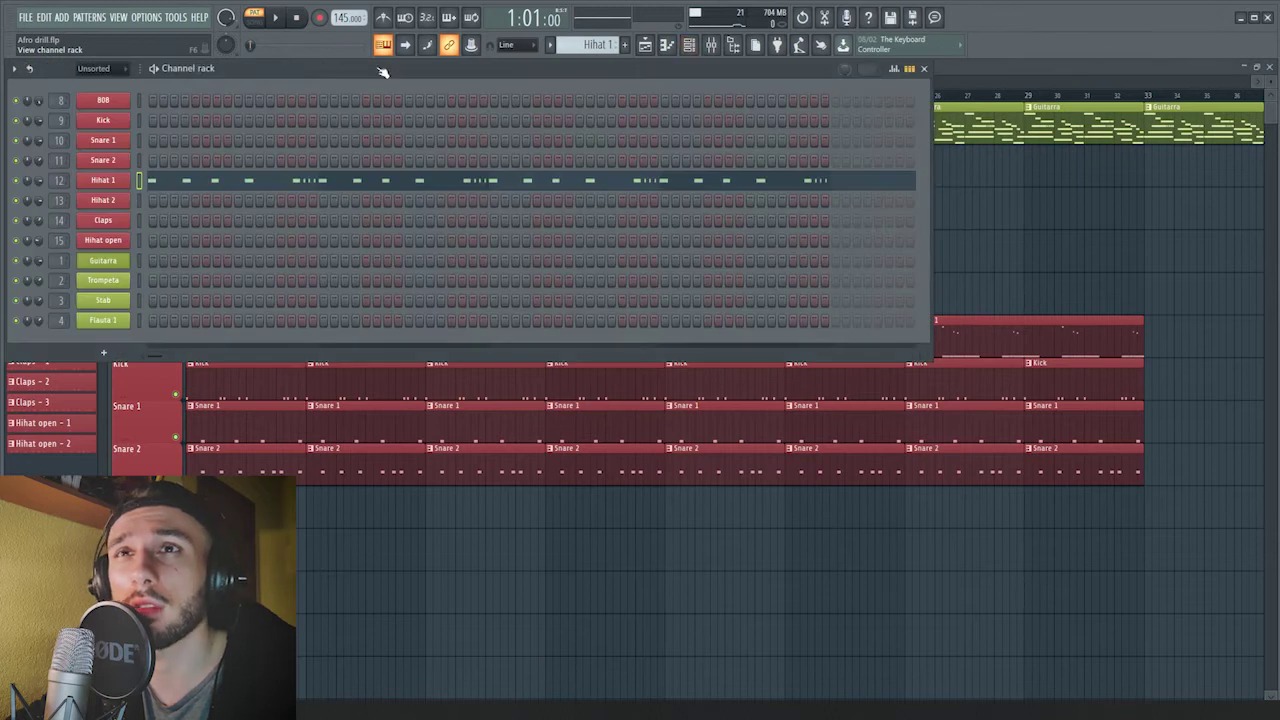
click(340, 183)
key(space)
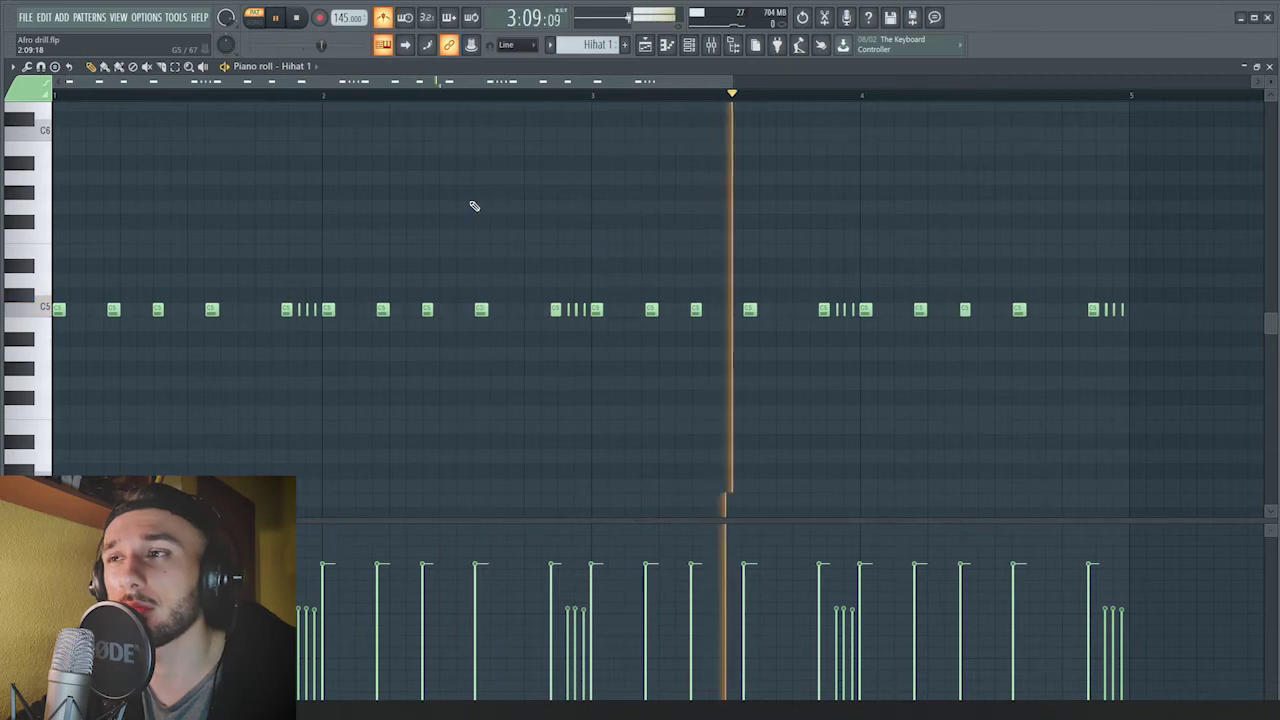
key(space)
Show the Claps - 1 pattern in the channel rack and play it to review its rhythm.
key(F5)
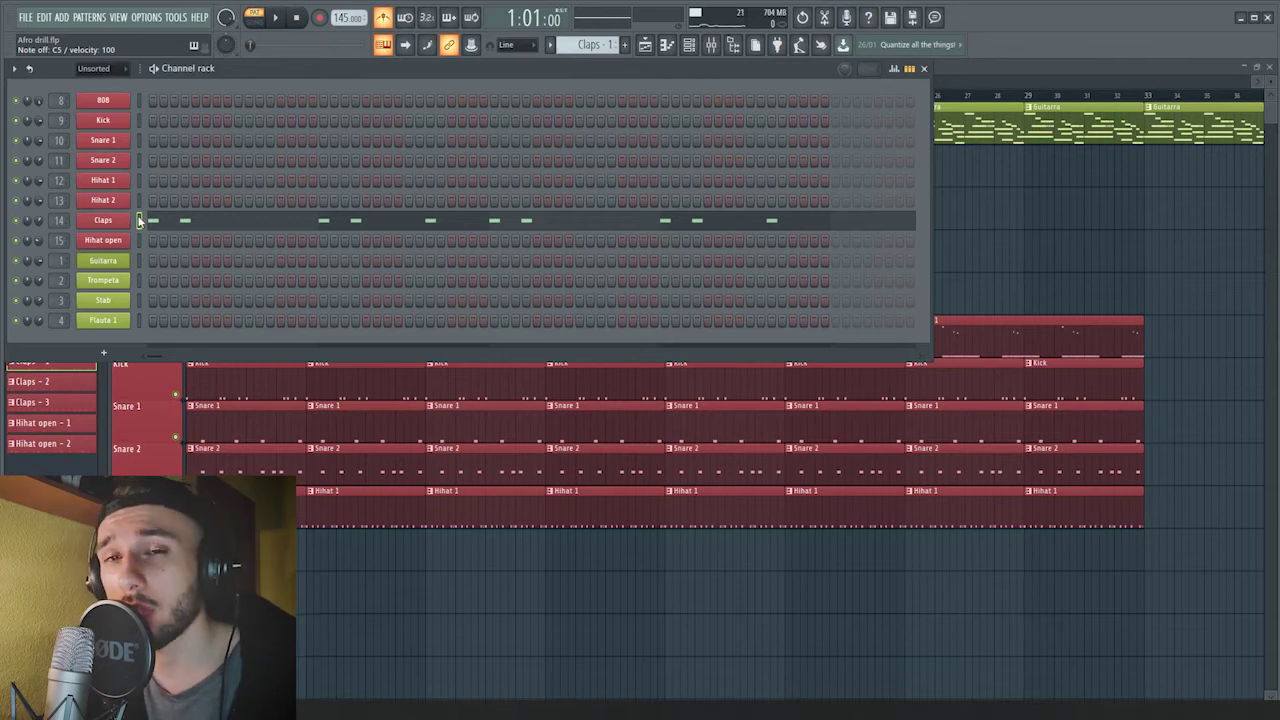
click(140, 220)
key(space)
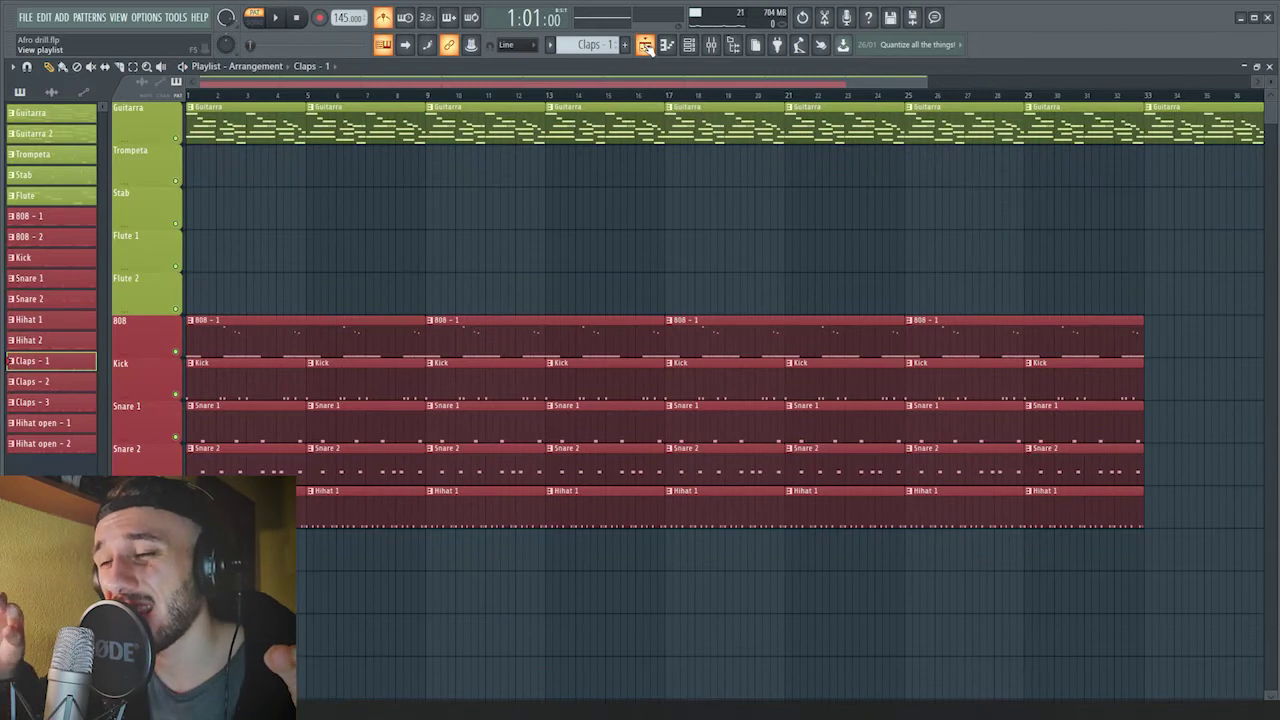
click(689, 44)
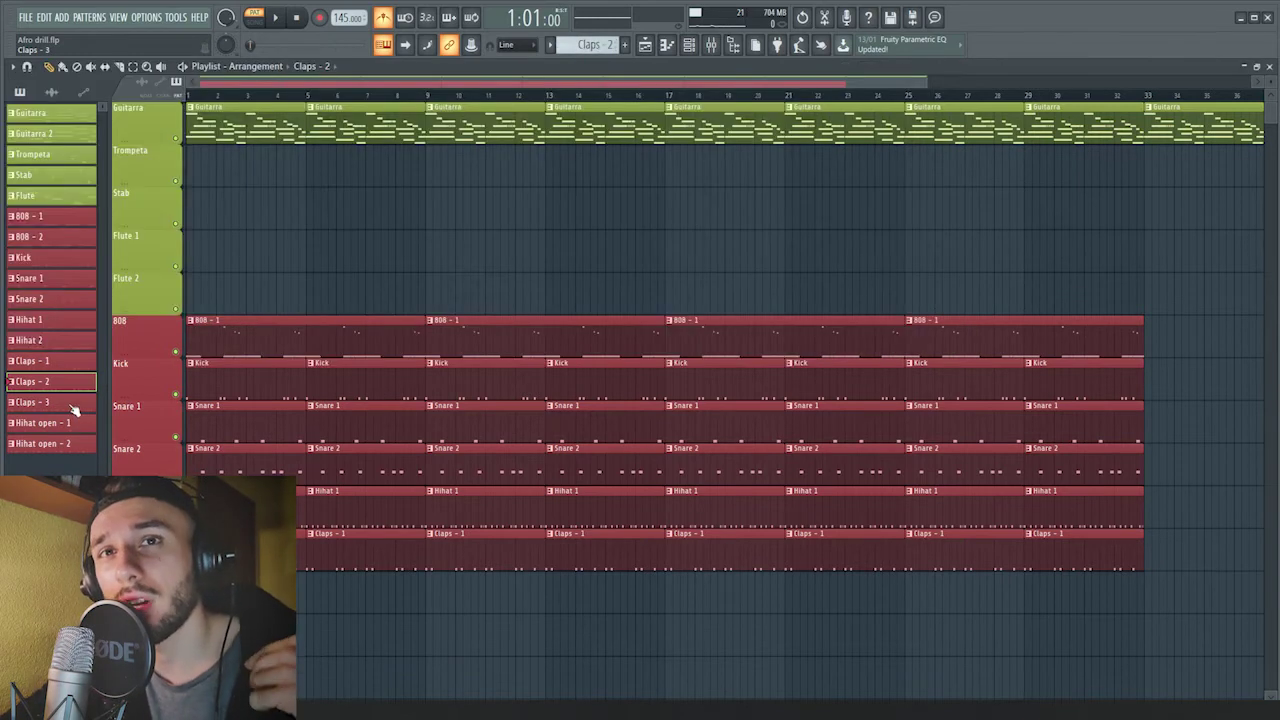
Open the Hihat open - 1 pattern in the piano roll, play it to review its notes, and return to the playlist.
click(77, 430)
key(F7)
key(space)
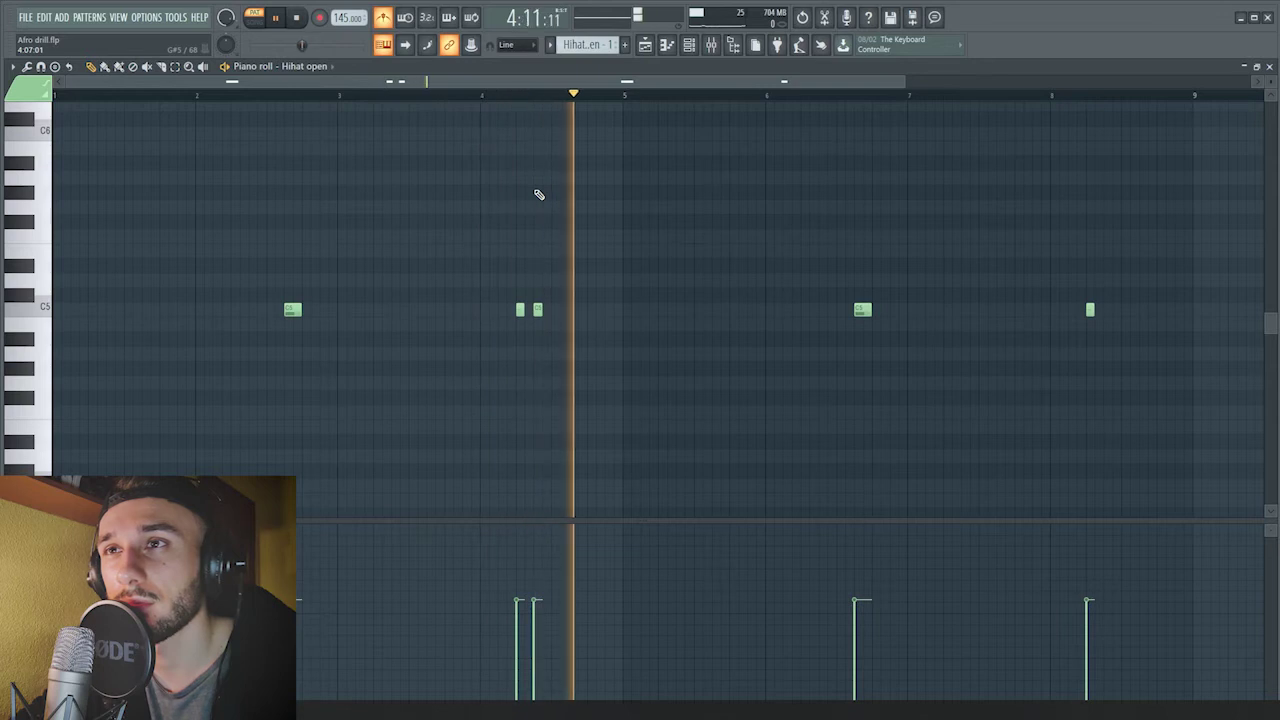
key(space)
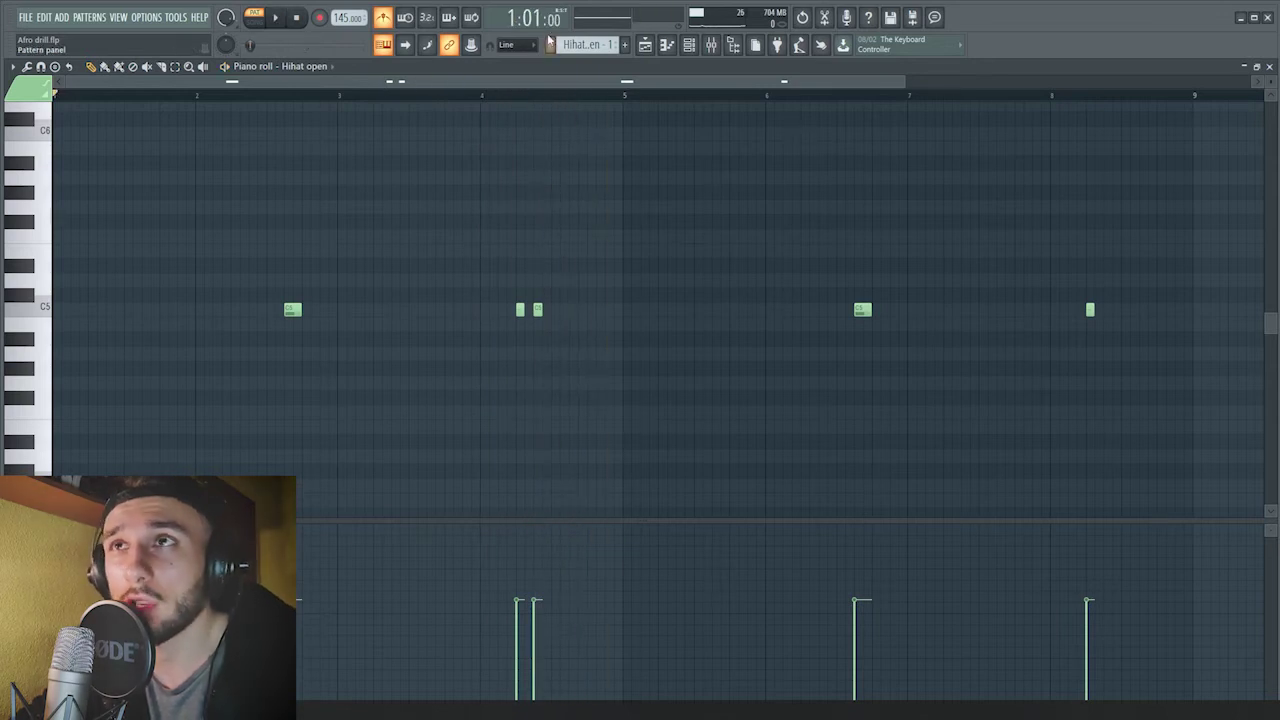
click(655, 43)
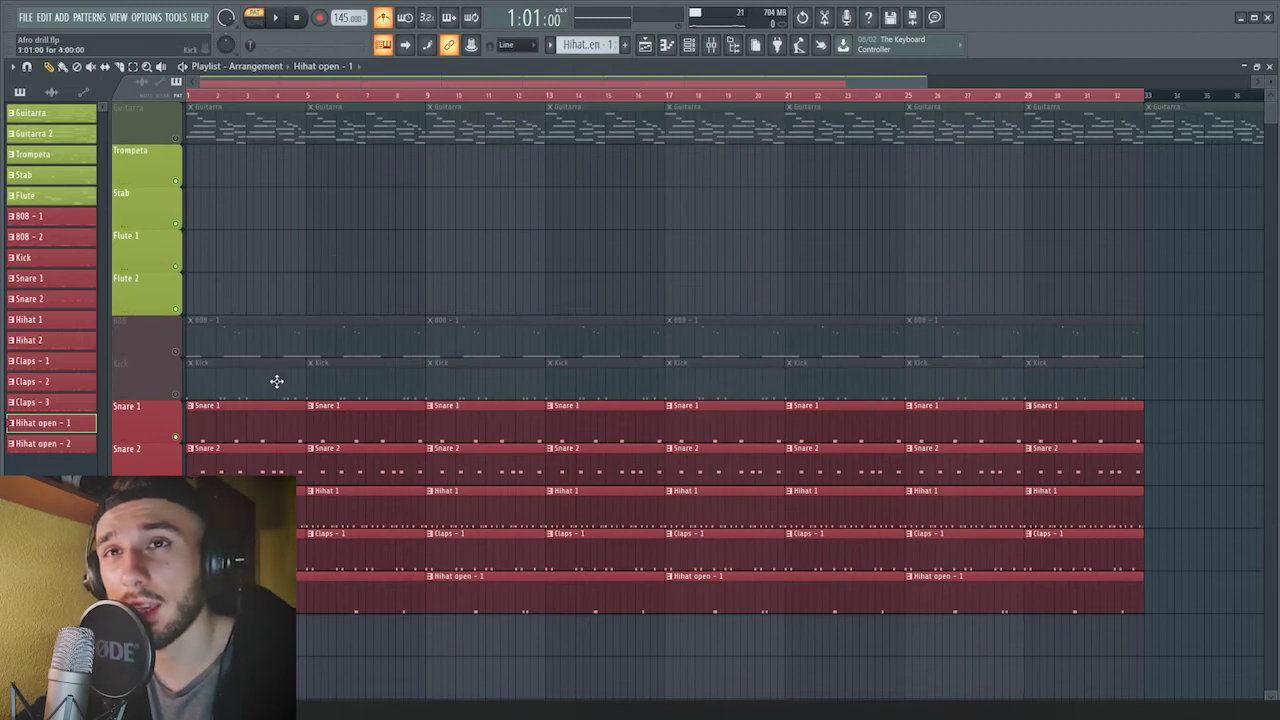
Play the arrangement of snares, hihats and claps and check the track levels in the mixer.
key(space)
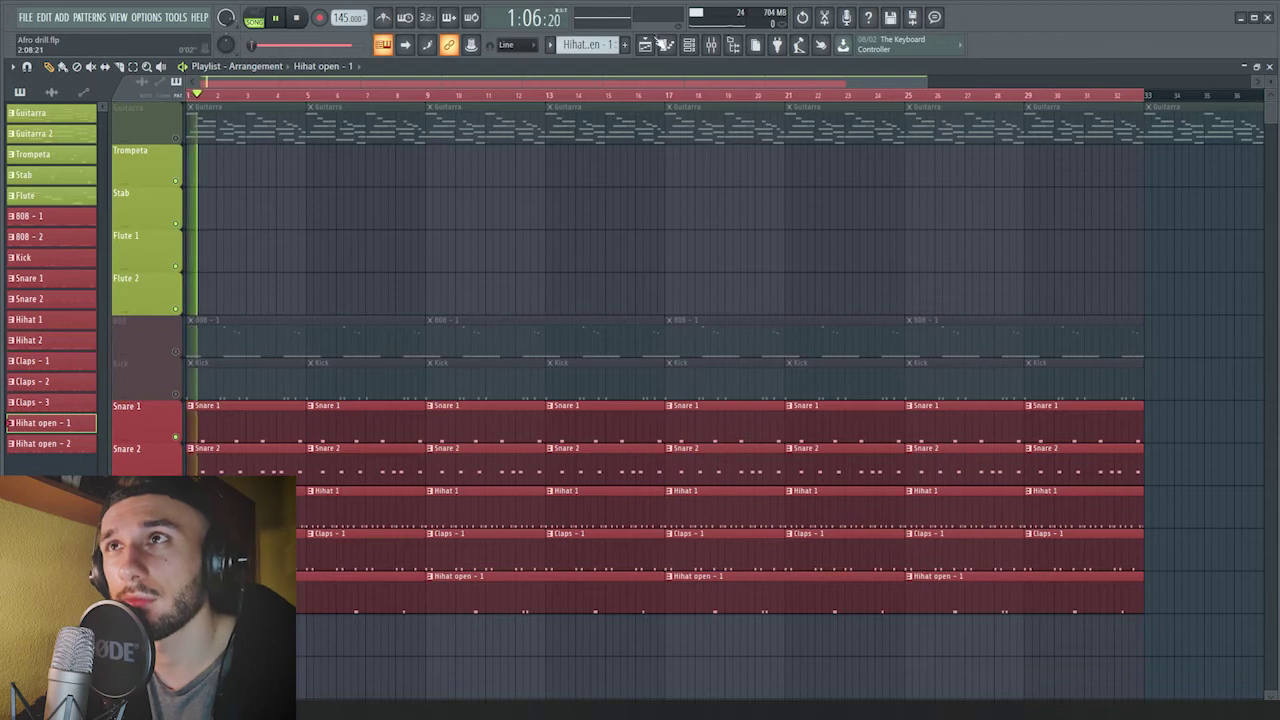
click(713, 46)
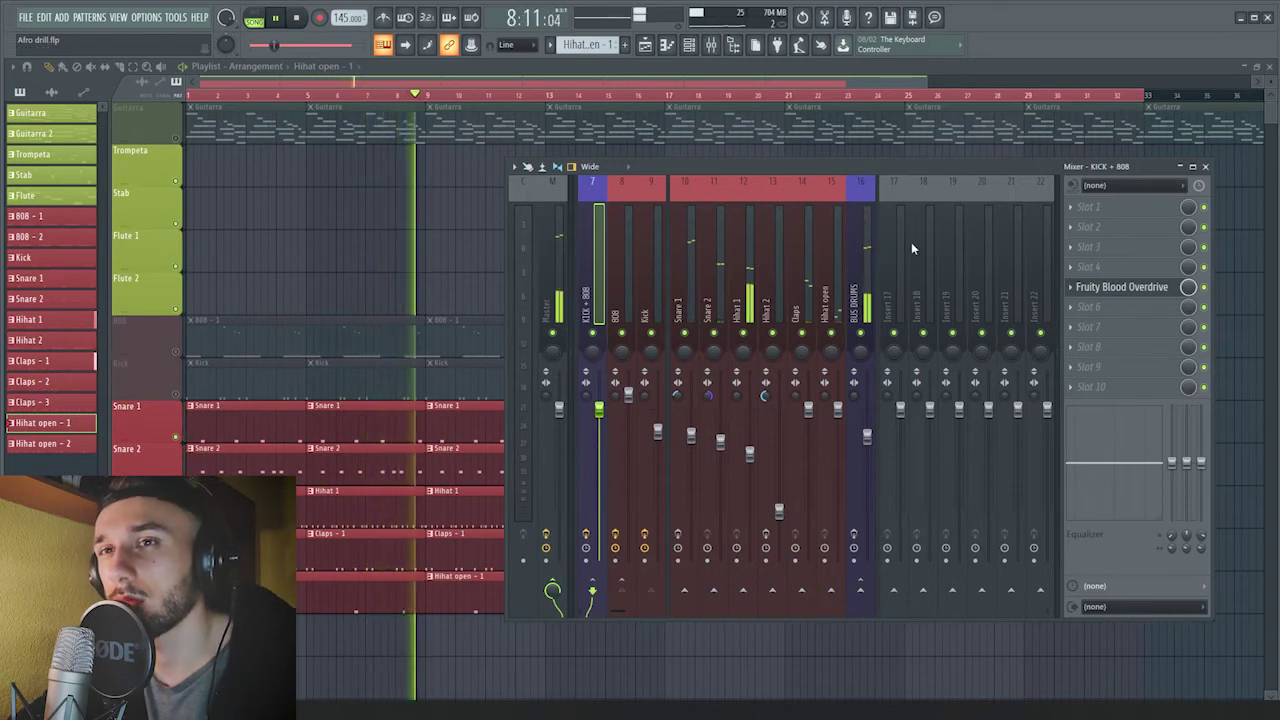
key(space)
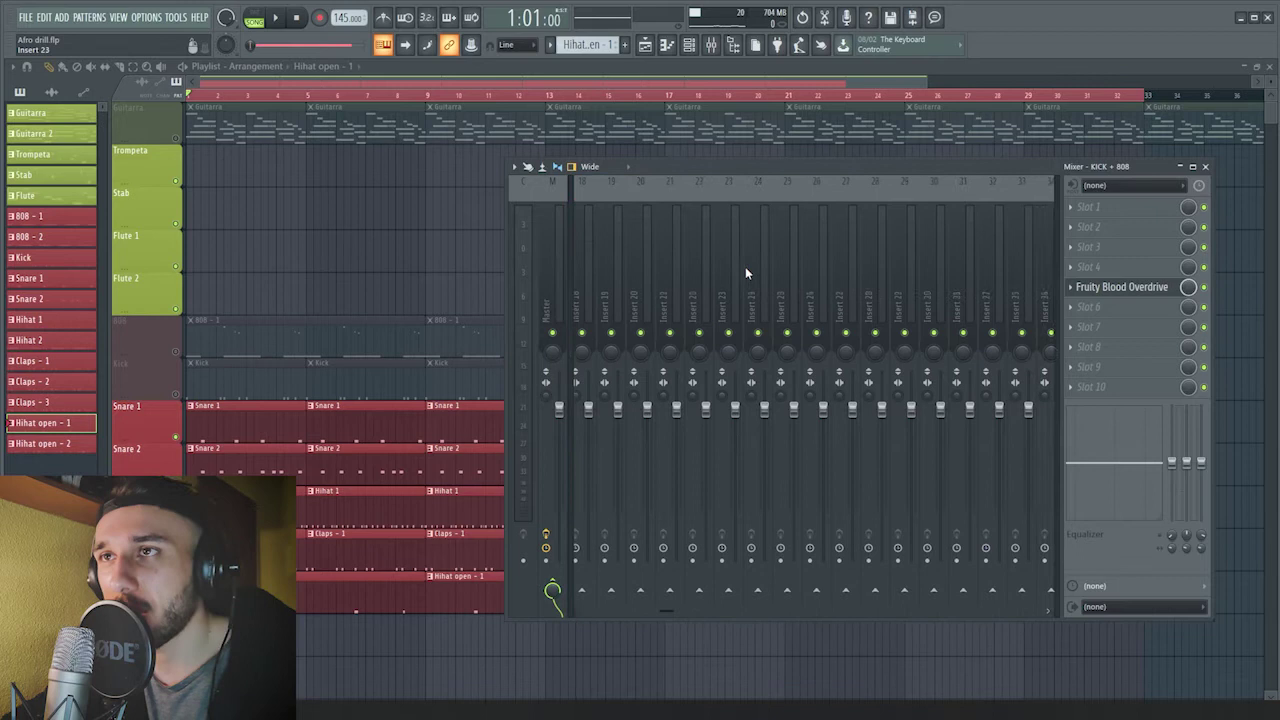
Select the BUS DRUMS mixer track and open its Fruity Parametric EQ 2 and first Fruity Limiter.
click(694, 290)
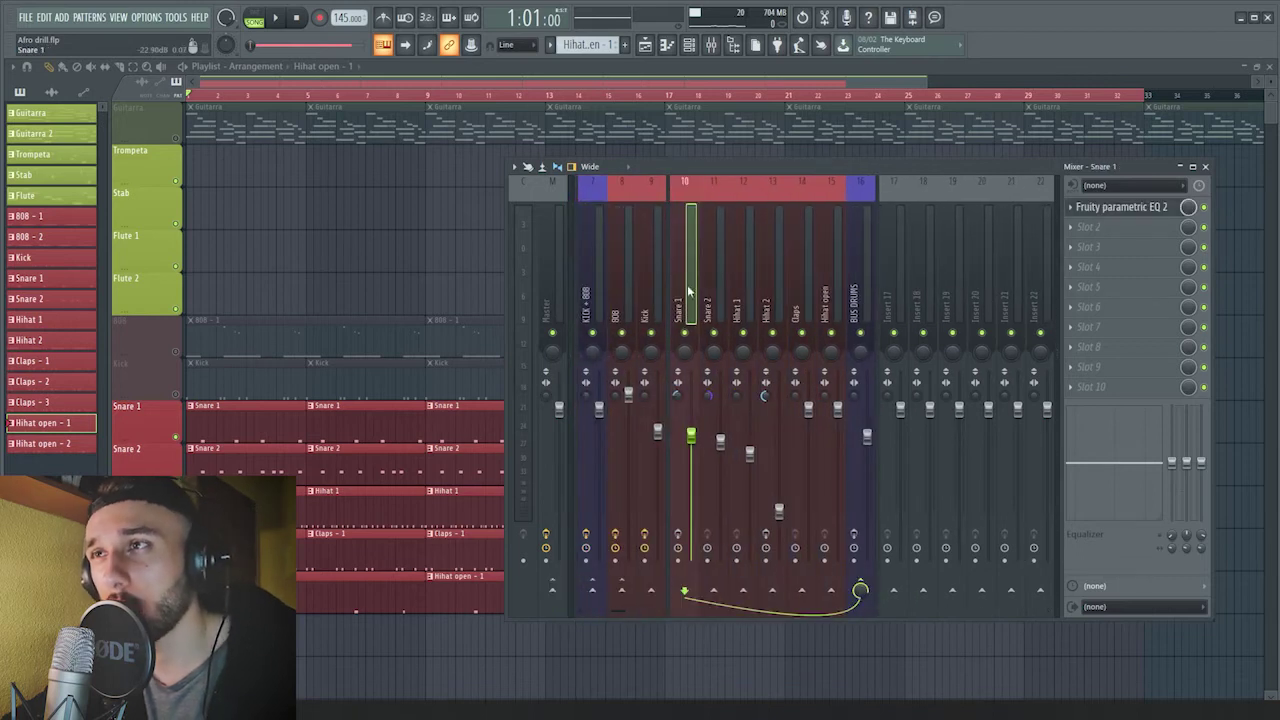
click(860, 300)
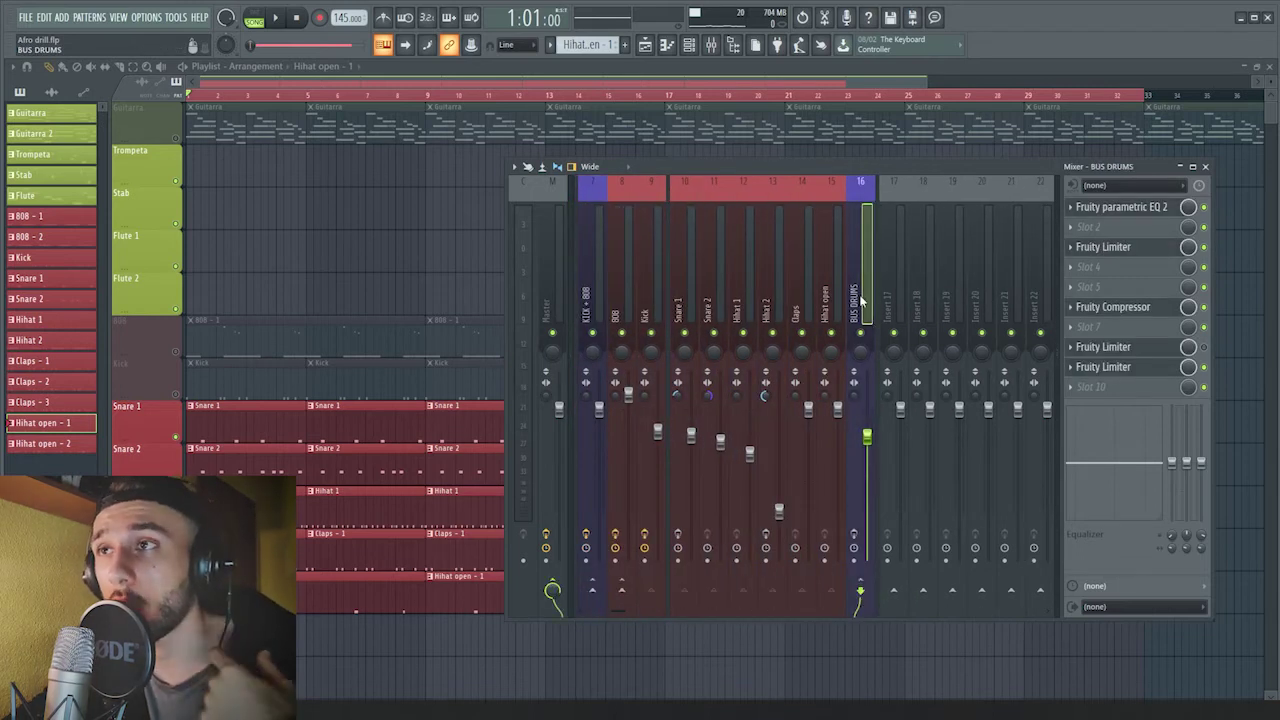
click(1157, 206)
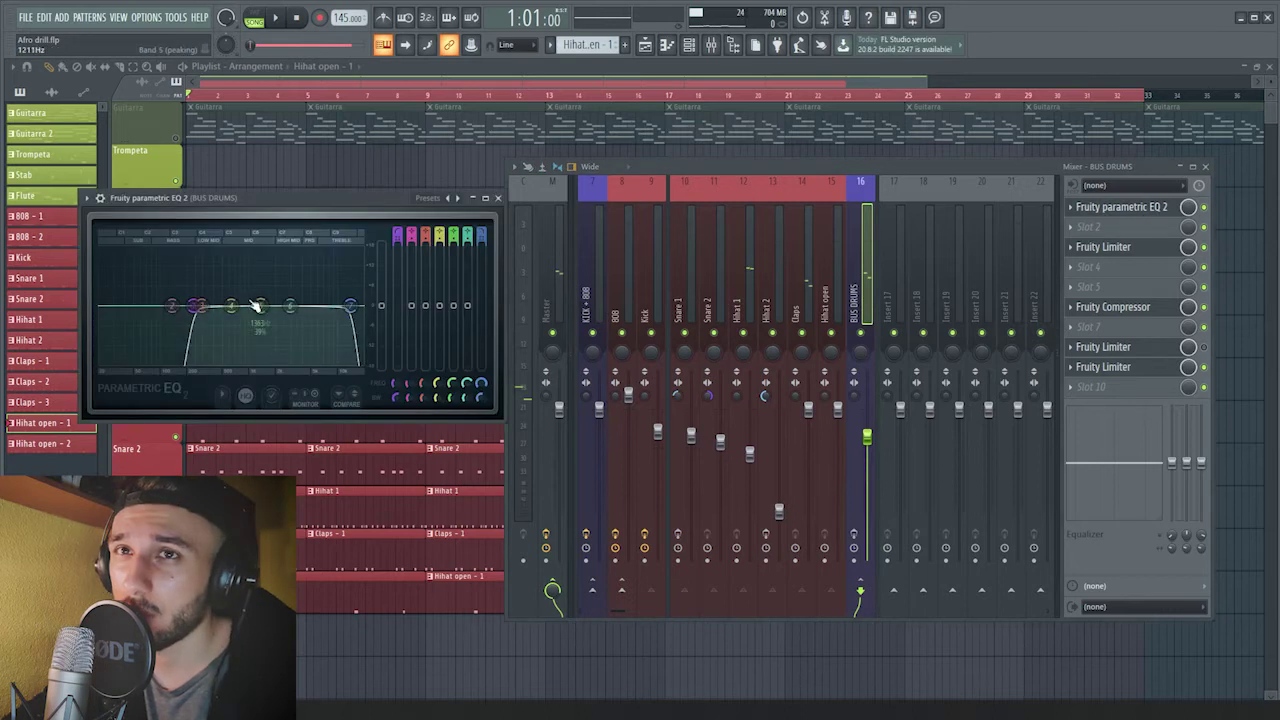
click(1124, 247)
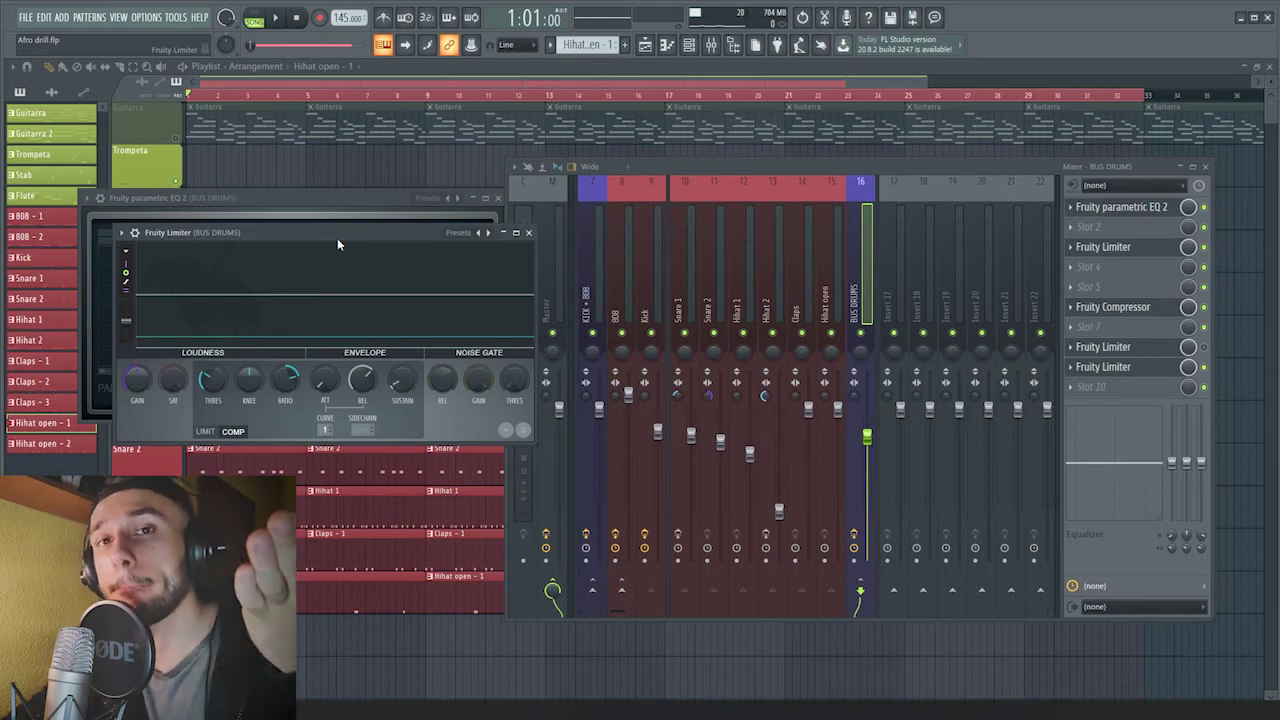
Open the Fruity Compressor on BUS DRUMS, view its preset list, and close the mixer and effect windows.
click(1113, 307)
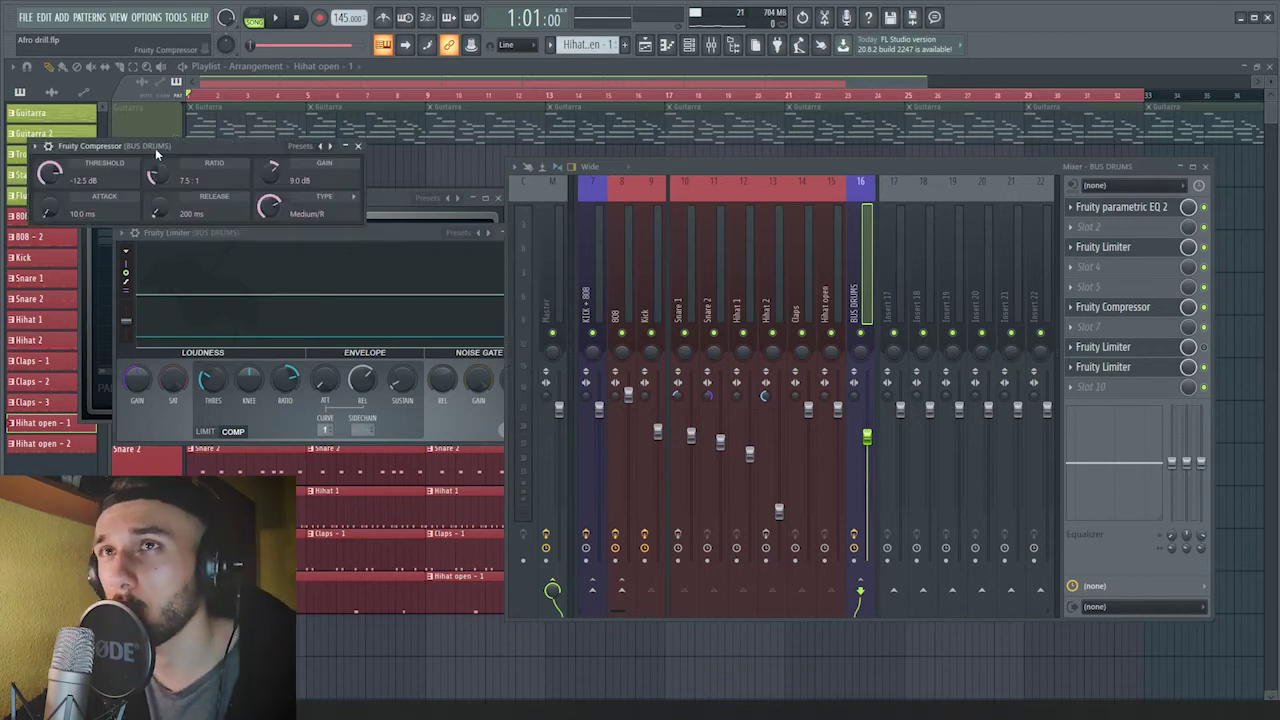
click(36, 148)
mouse_move(100, 197)
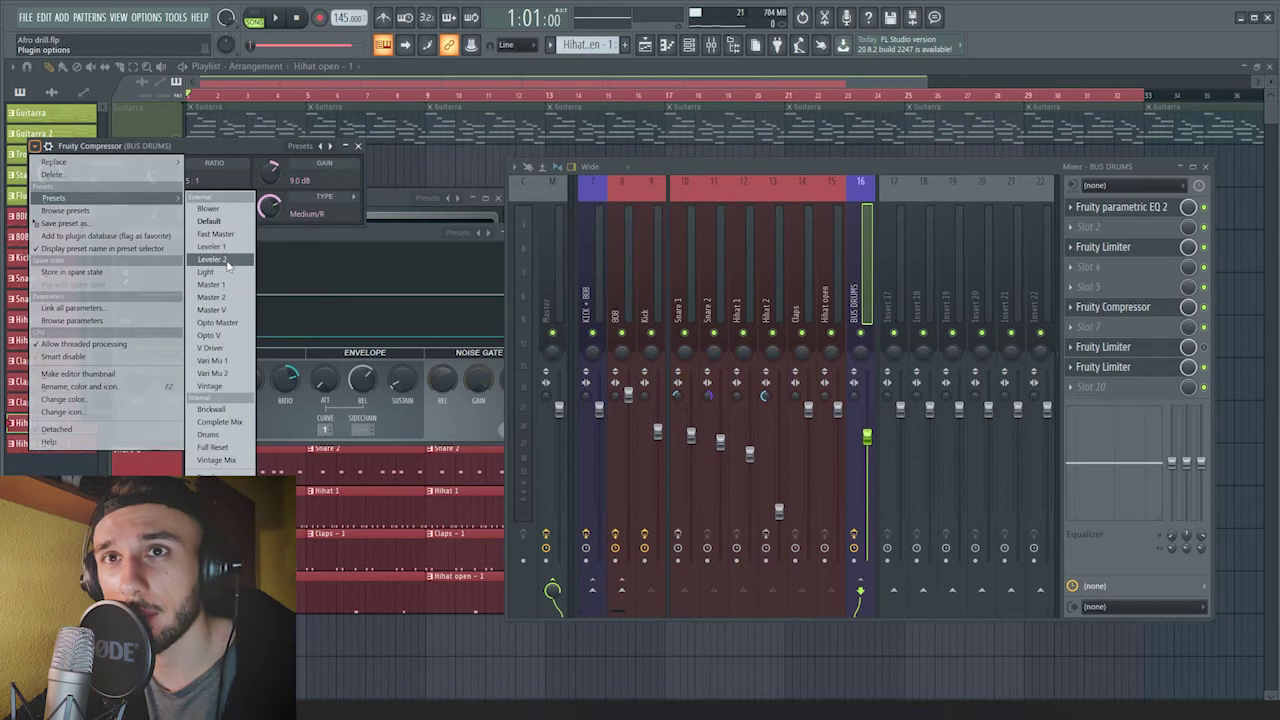
click(230, 146)
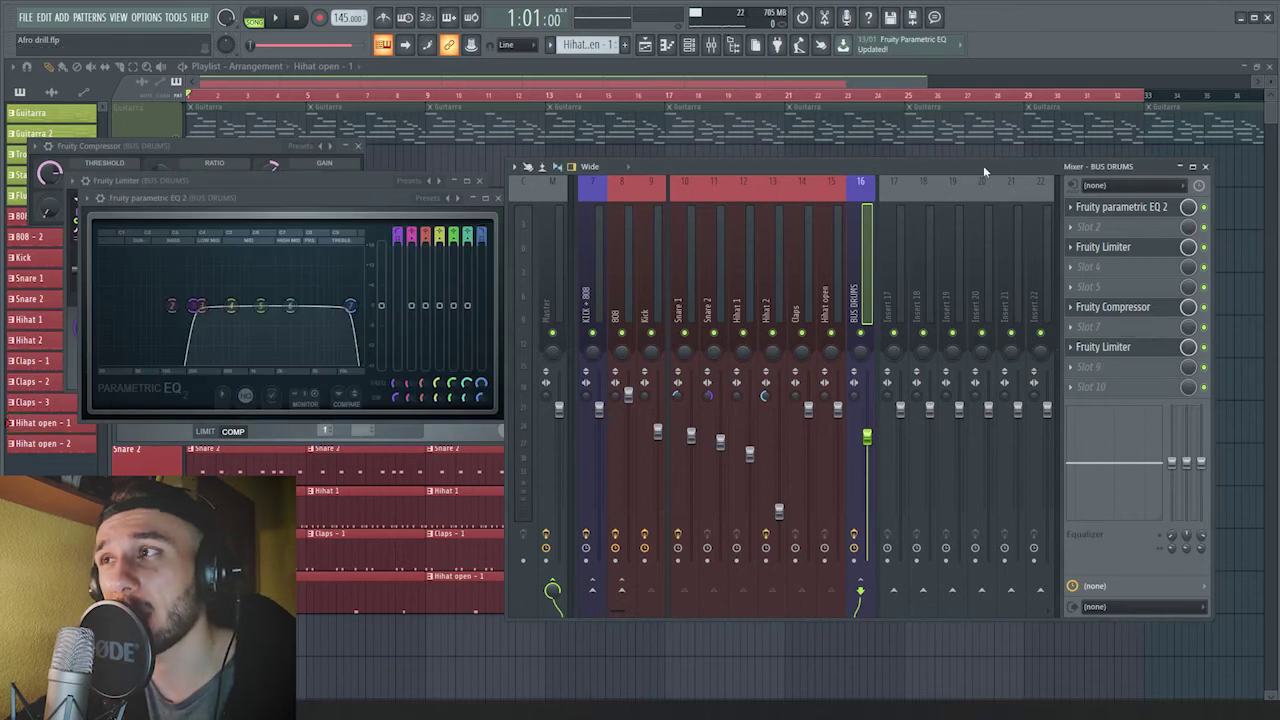
click(1238, 287)
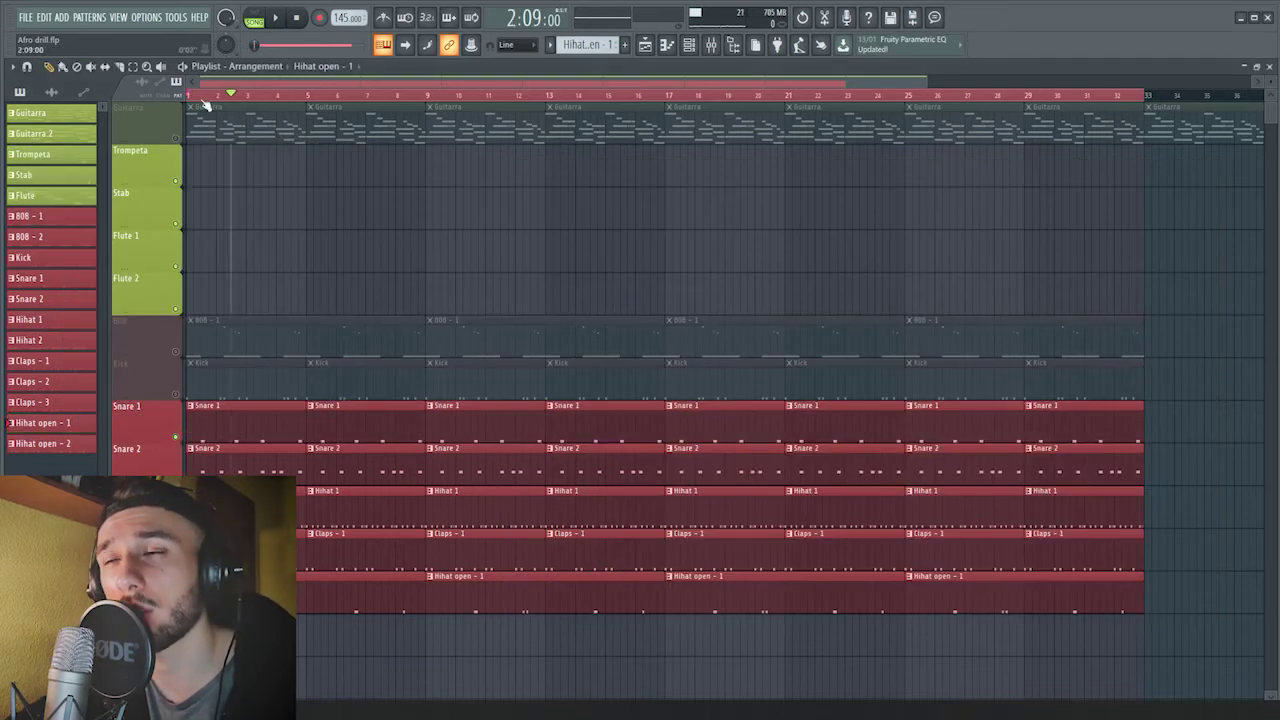
Play the drum tracks in the playlist with the Kick and 808 tracks still muted.
key(space)
key(space)
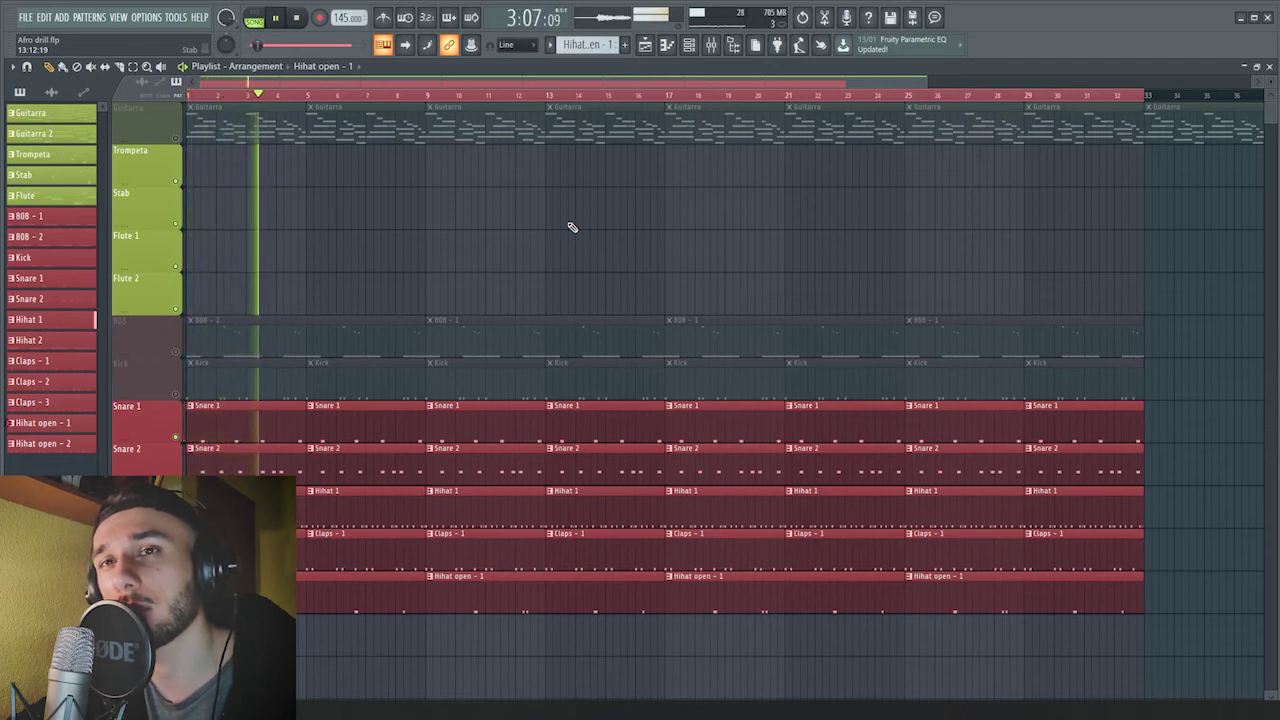
key(space)
Unmute the Kick and 808 tracks and play the full drum arrangement with the mixer open.
click(176, 395)
click(176, 352)
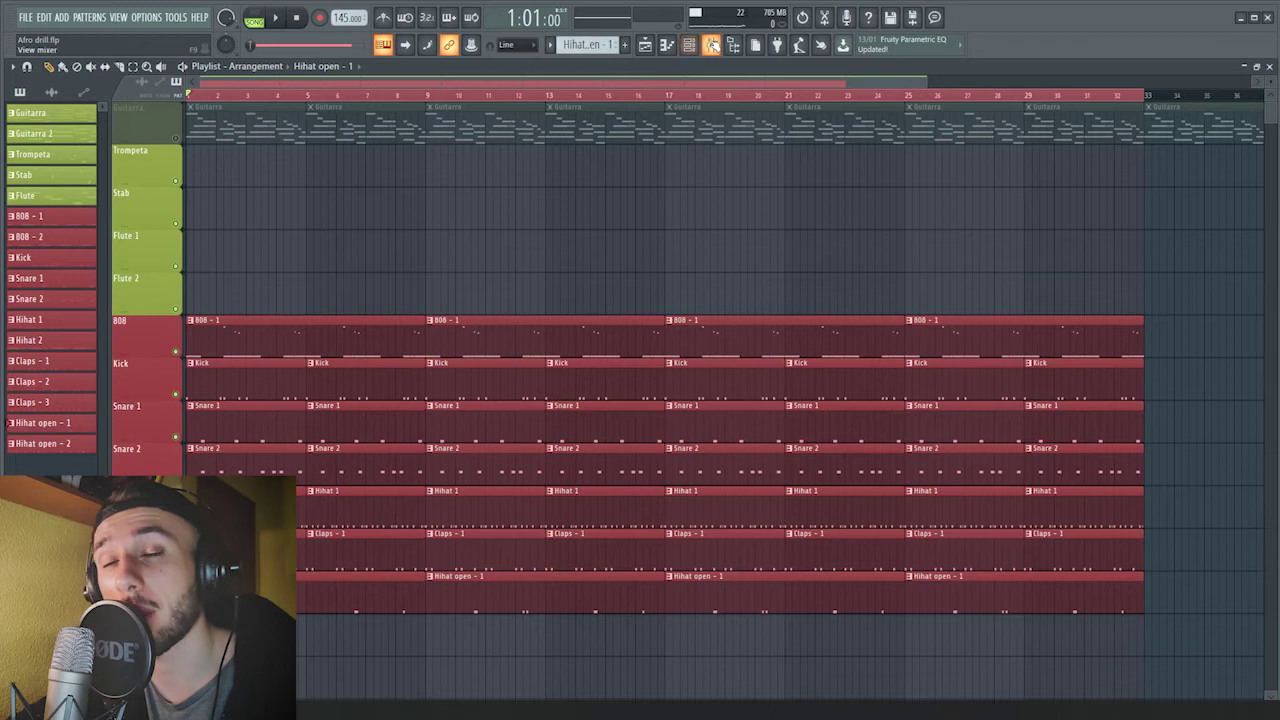
click(711, 44)
key(space)
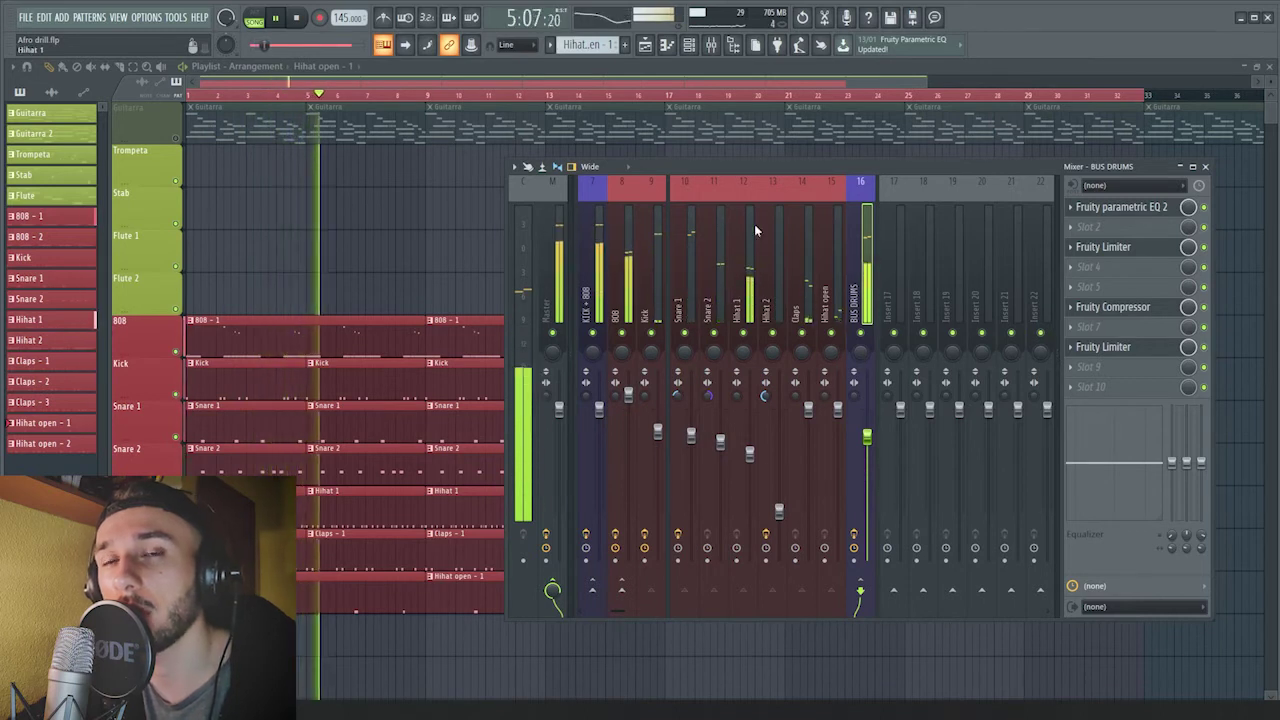
key(space)
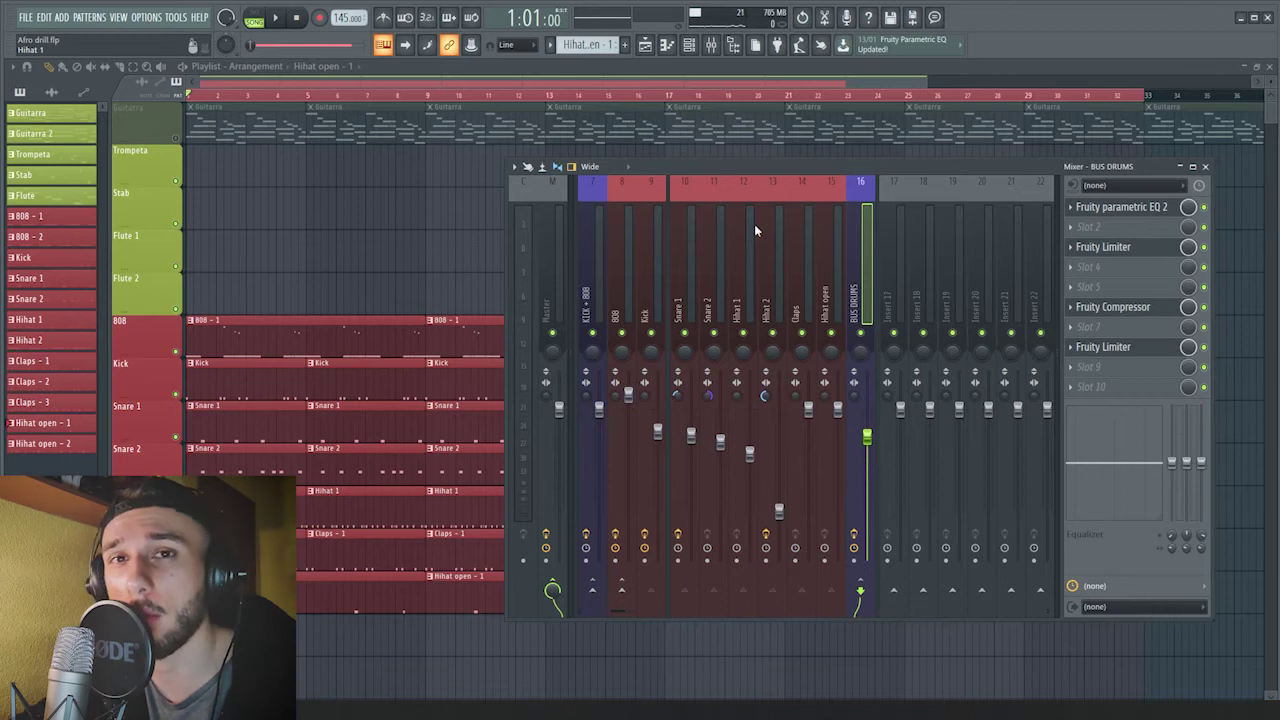
Hide the mixer, unmute the Guitarra track, and play the guitar together with the drums and 808.
key(F9)
click(177, 140)
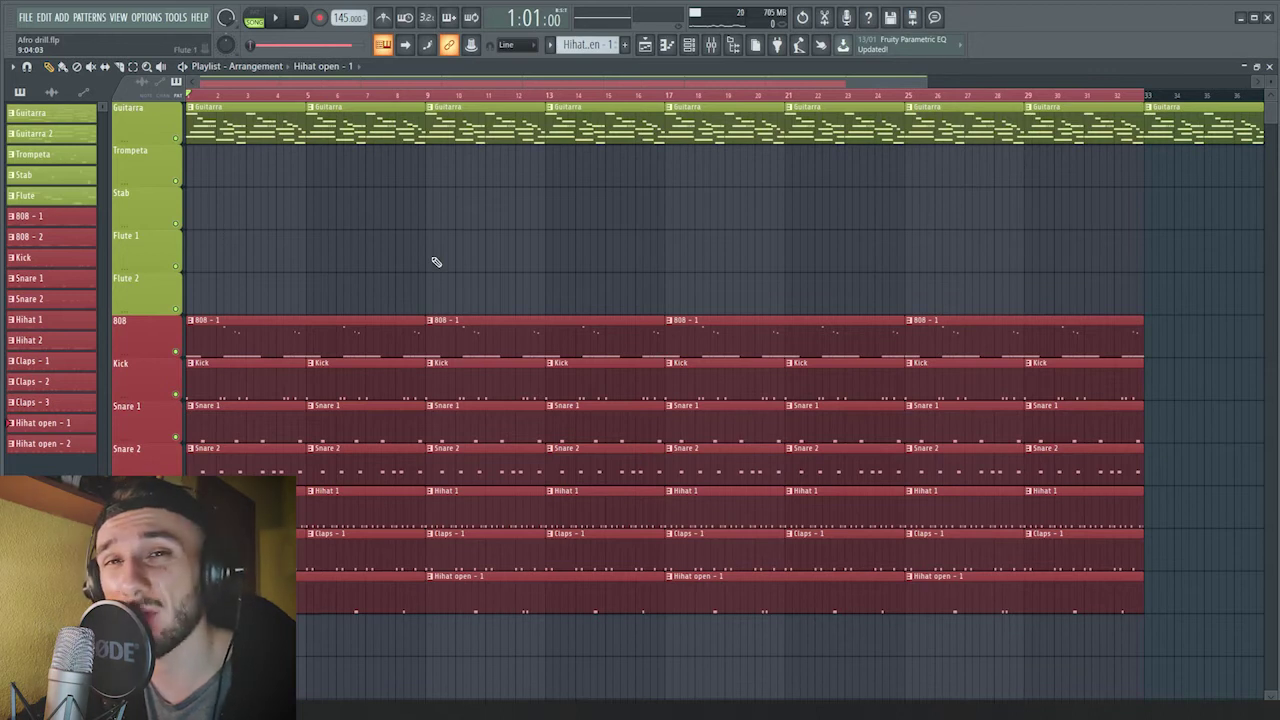
key(space)
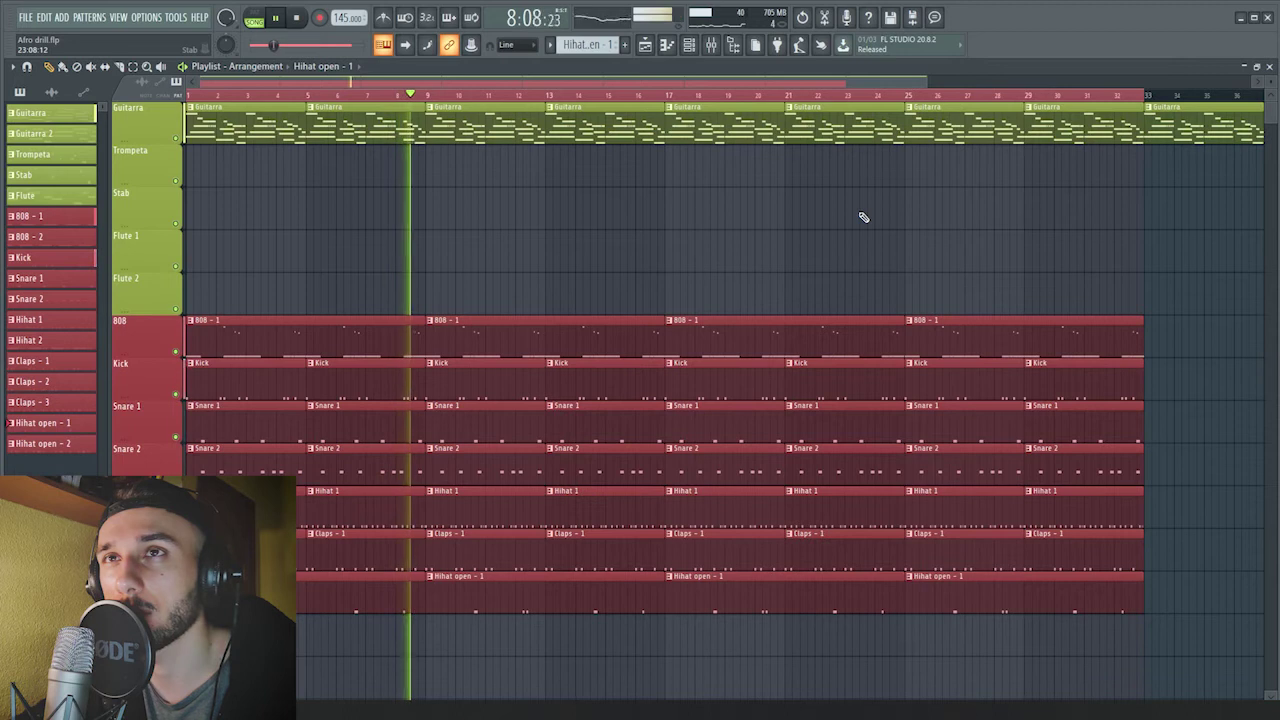
key(space)
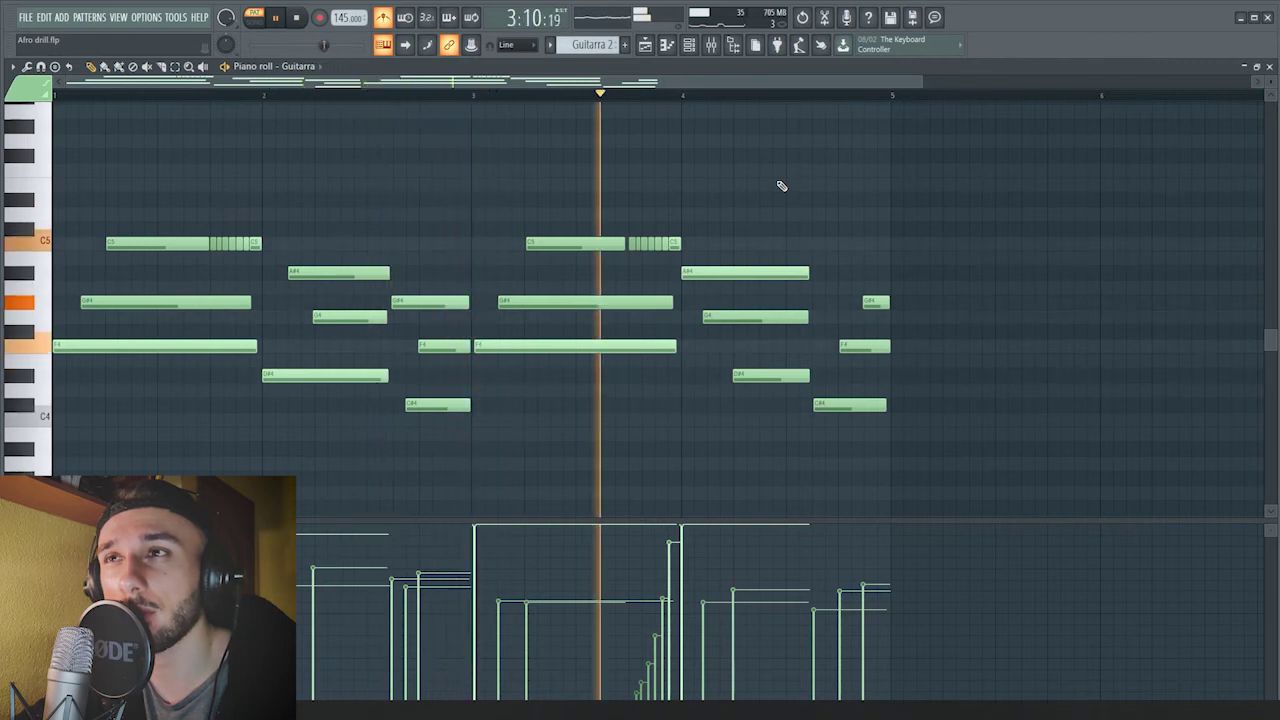
Listen to the Guitarra 2 and Trompeta patterns in the piano roll and return to the playlist.
key(space)
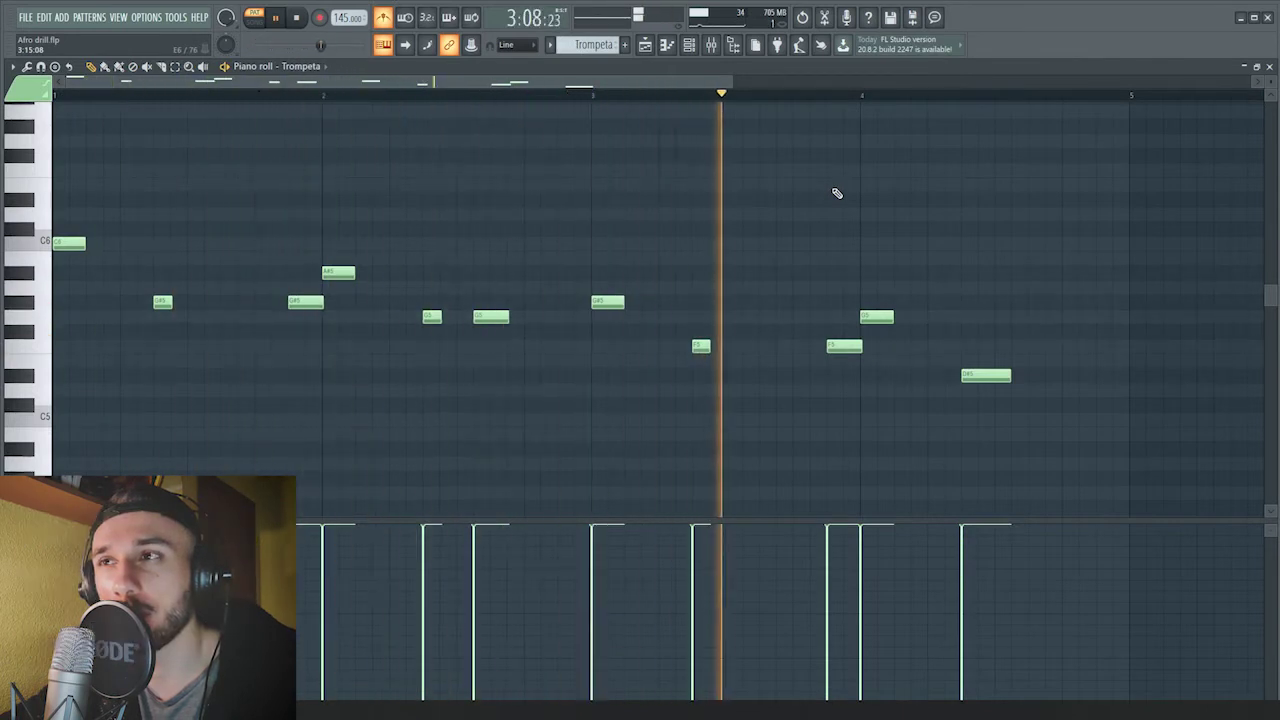
key(space)
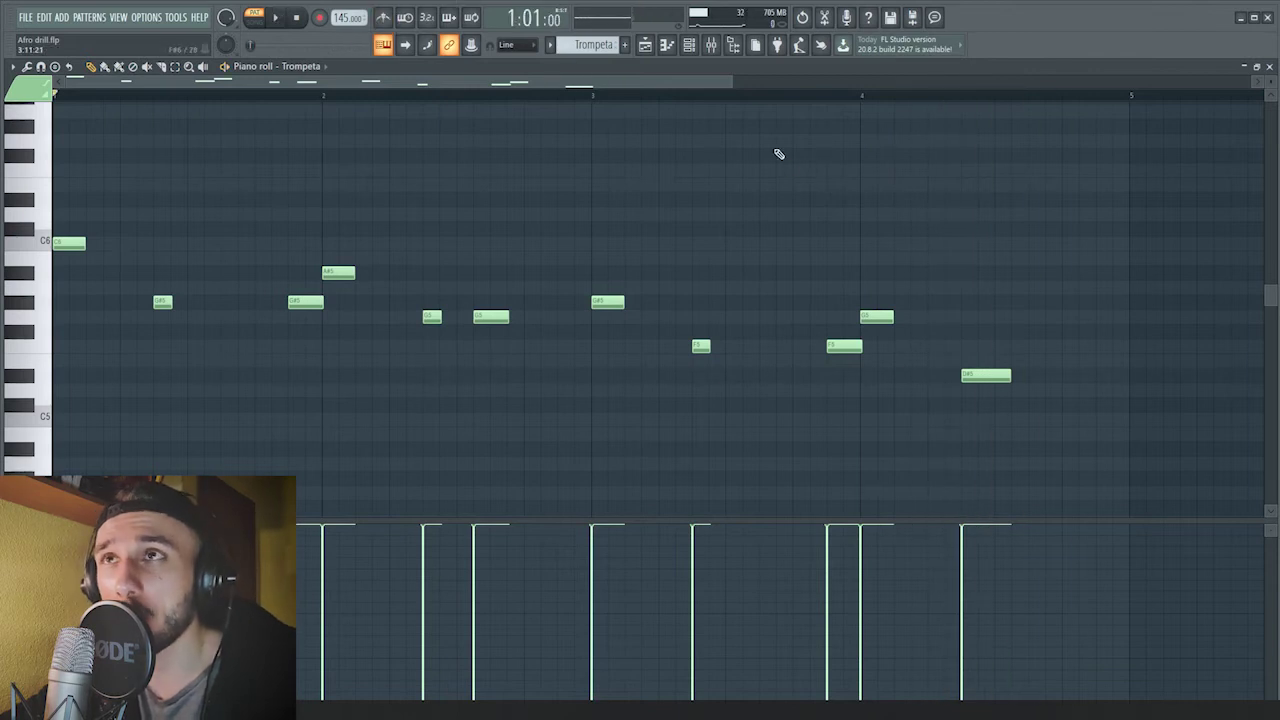
key(F5)
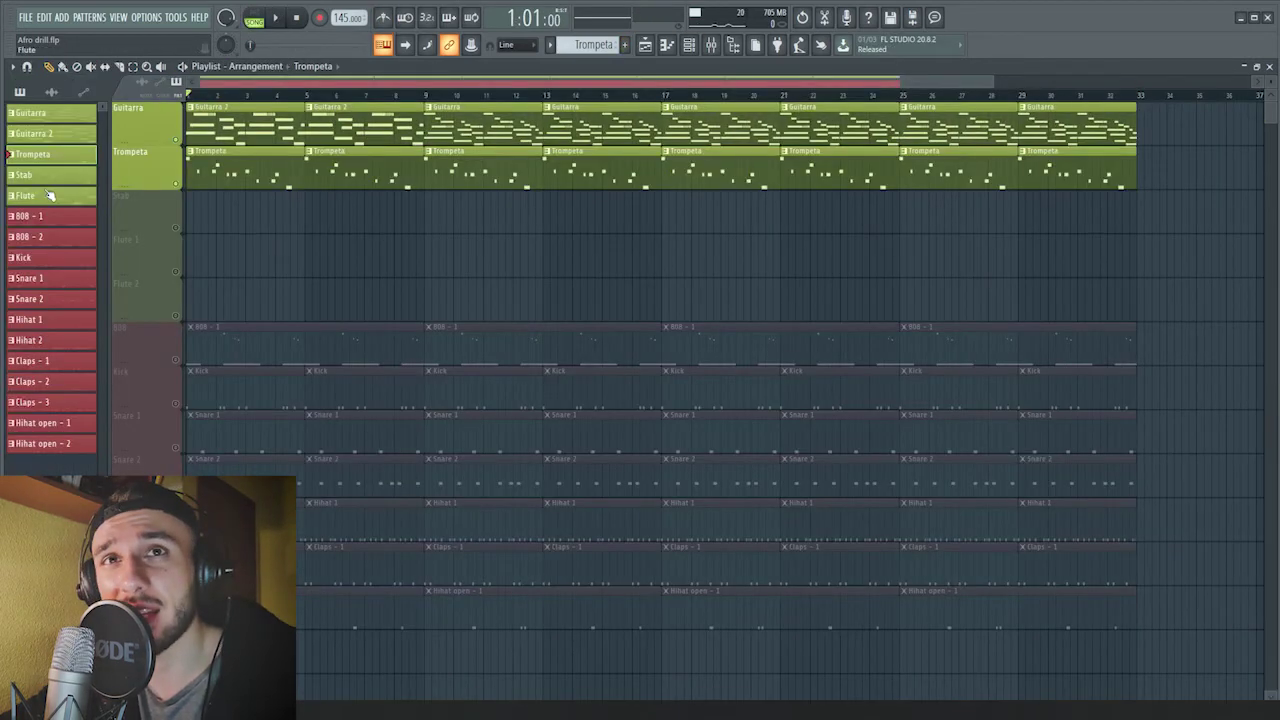
Repeat the Stab pattern along the Stab track up to bar 33 and play it with the guitar and trumpet.
key(space)
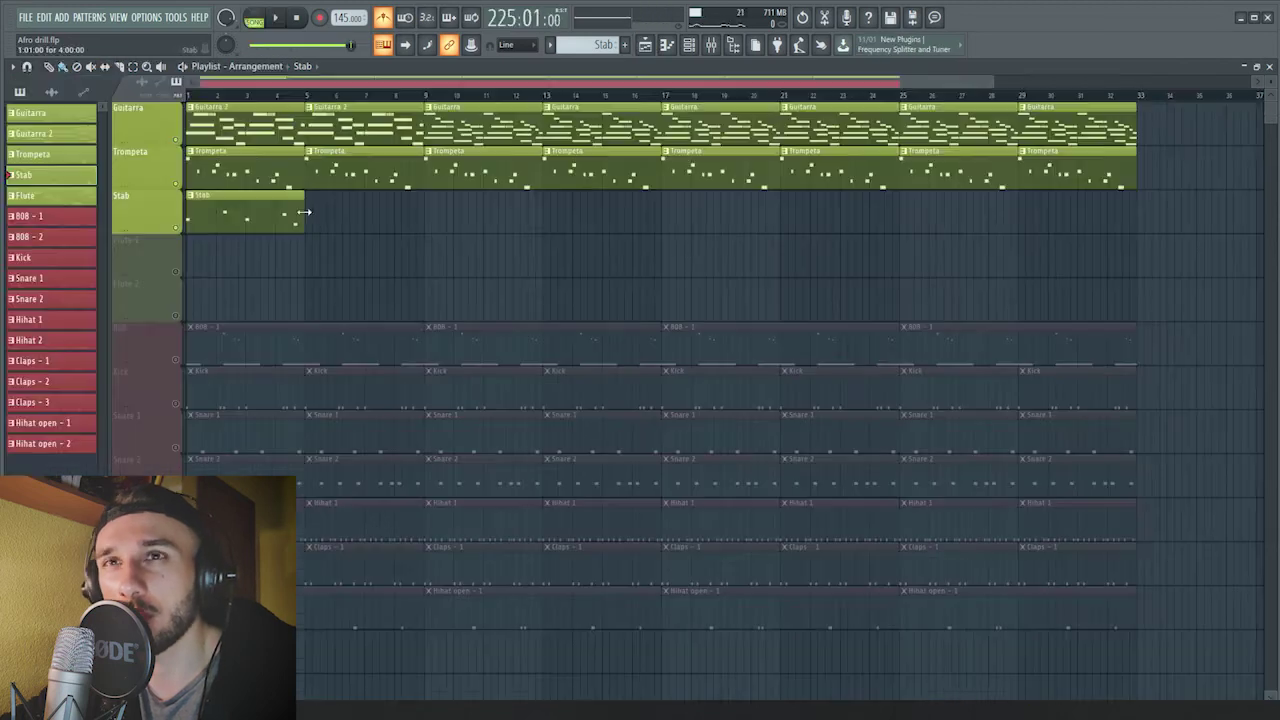
drag(305, 214, 1069, 230)
key(space)
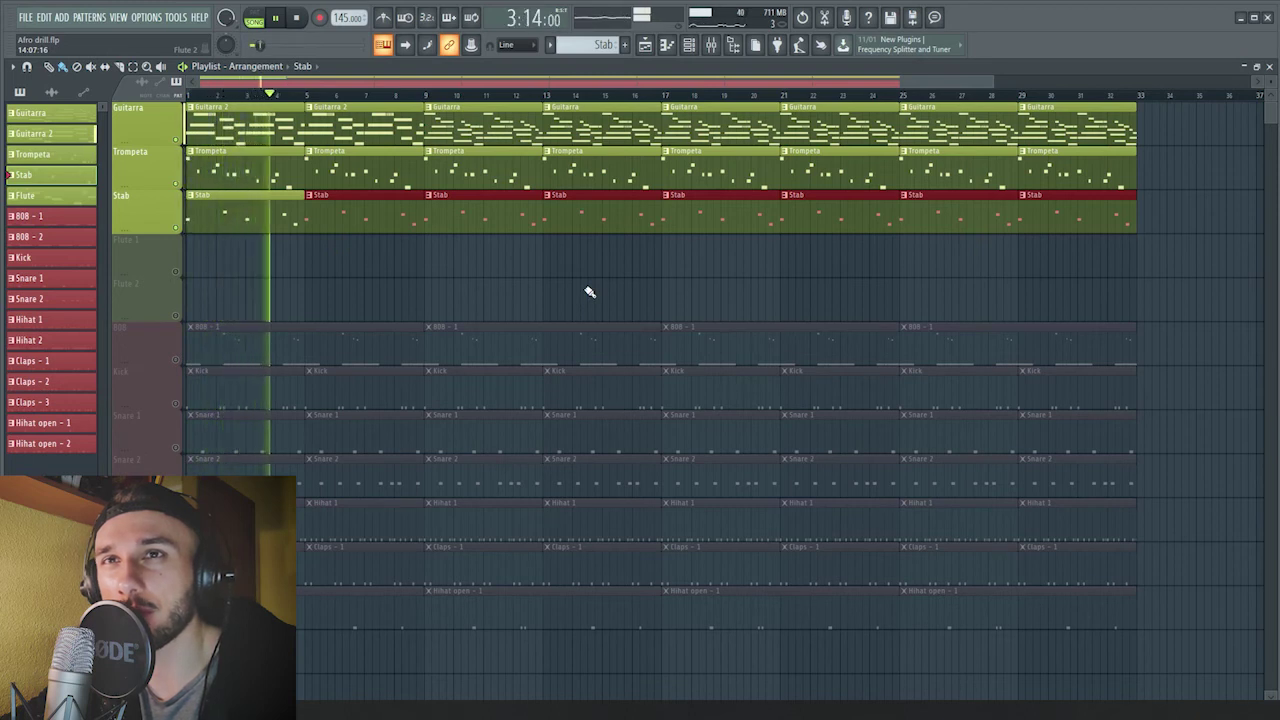
ctrl+click(643, 274)
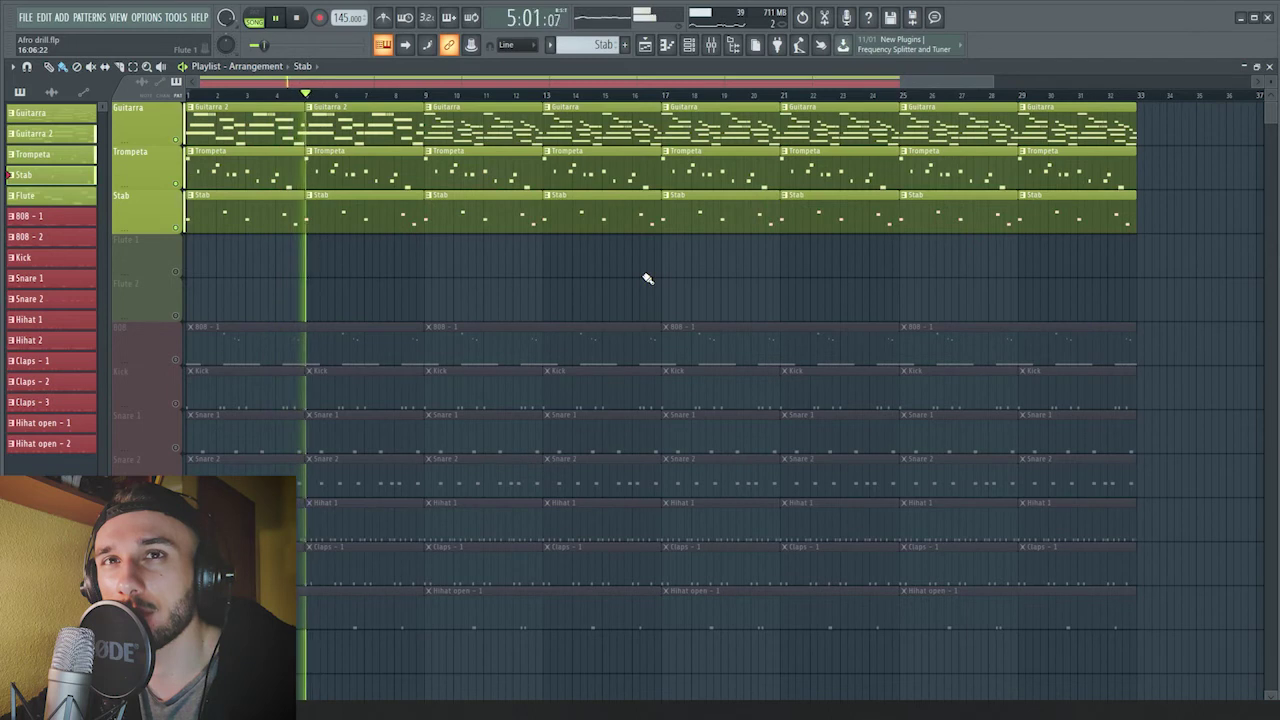
key(space)
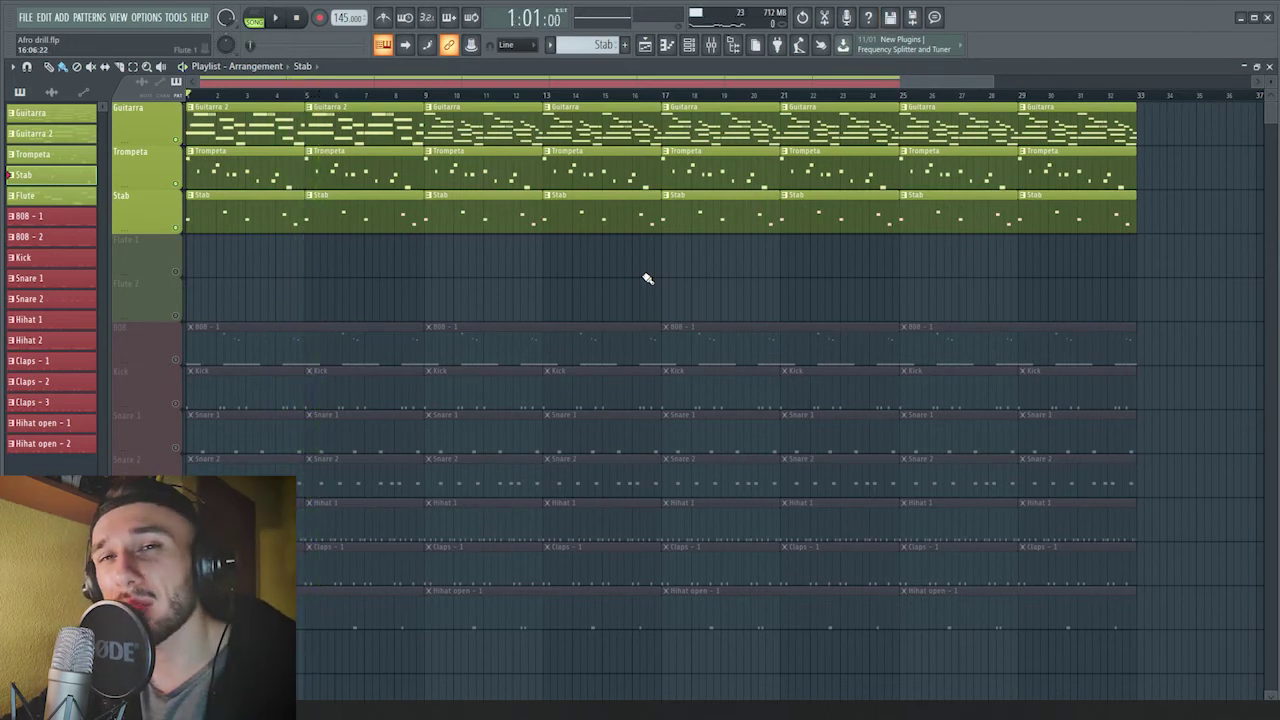
Open the Flute pattern and choose the Flute preset from the Wind category in the Flauta 1 channel's Sytrus.
click(57, 200)
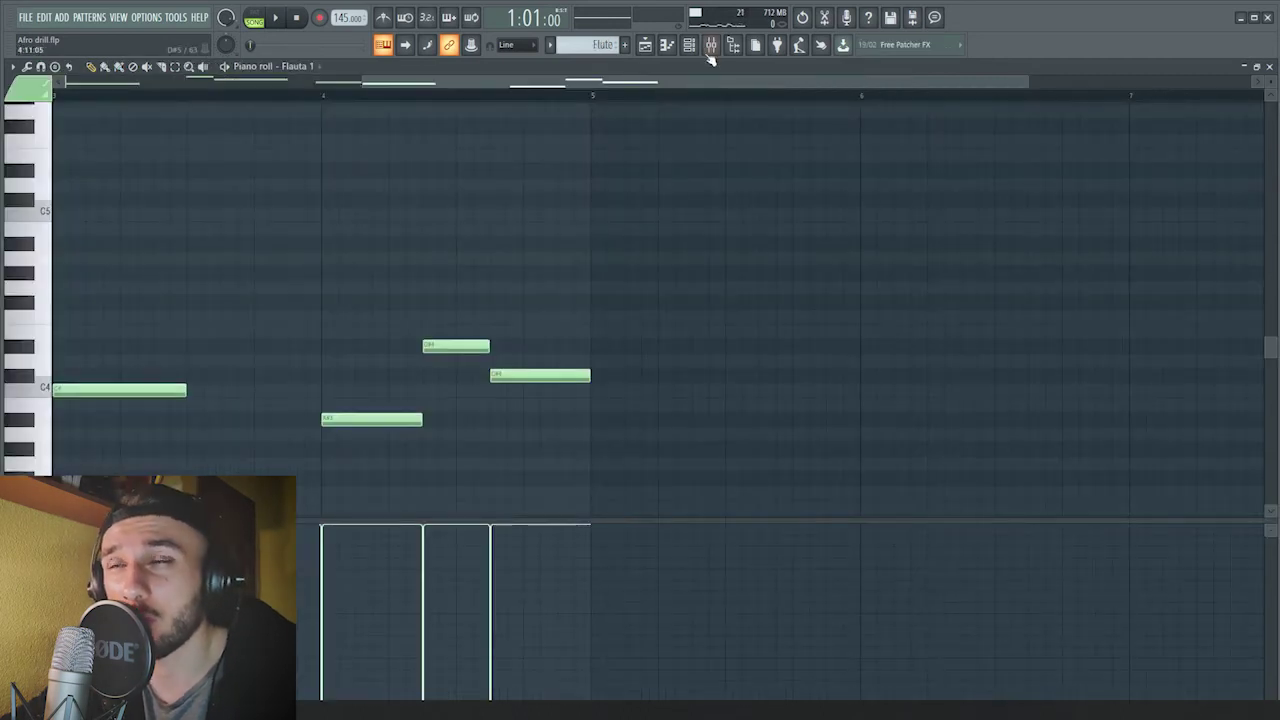
click(689, 46)
click(207, 354)
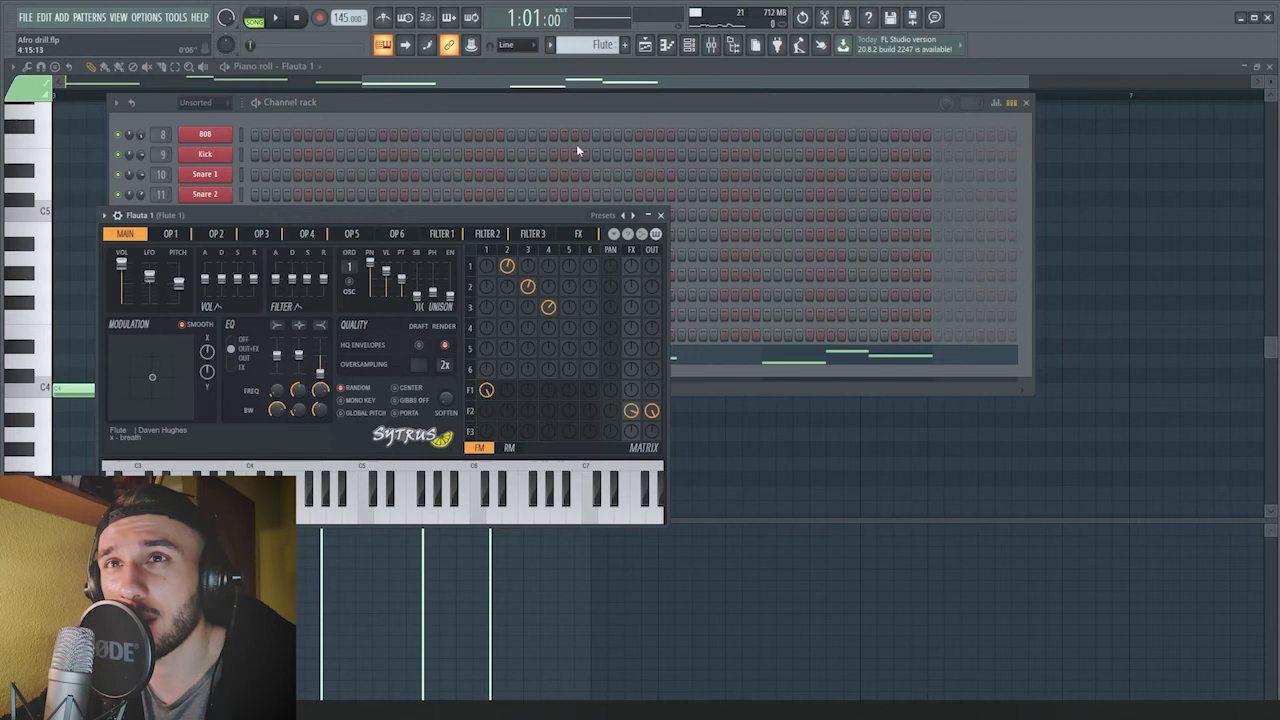
click(104, 216)
mouse_move(130, 252)
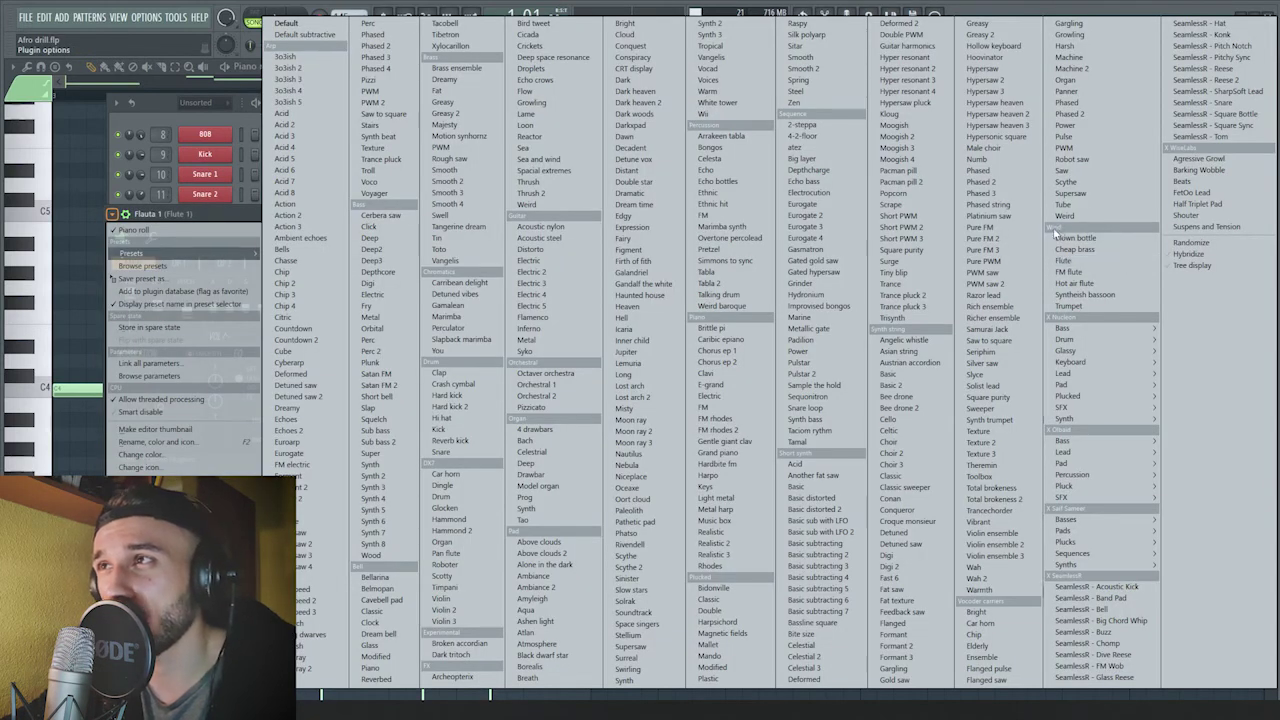
click(1083, 262)
Play the Flute pattern in the piano roll to review its notes and return to the playlist.
key(space)
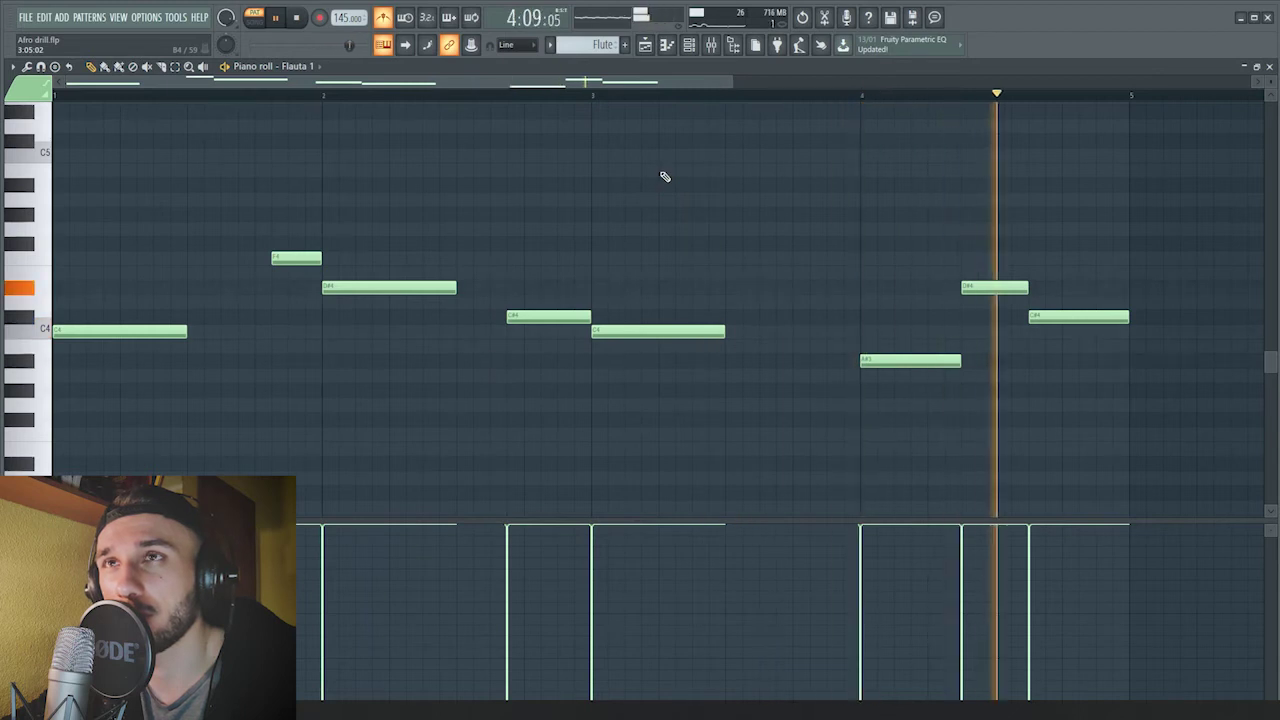
key(space)
click(646, 45)
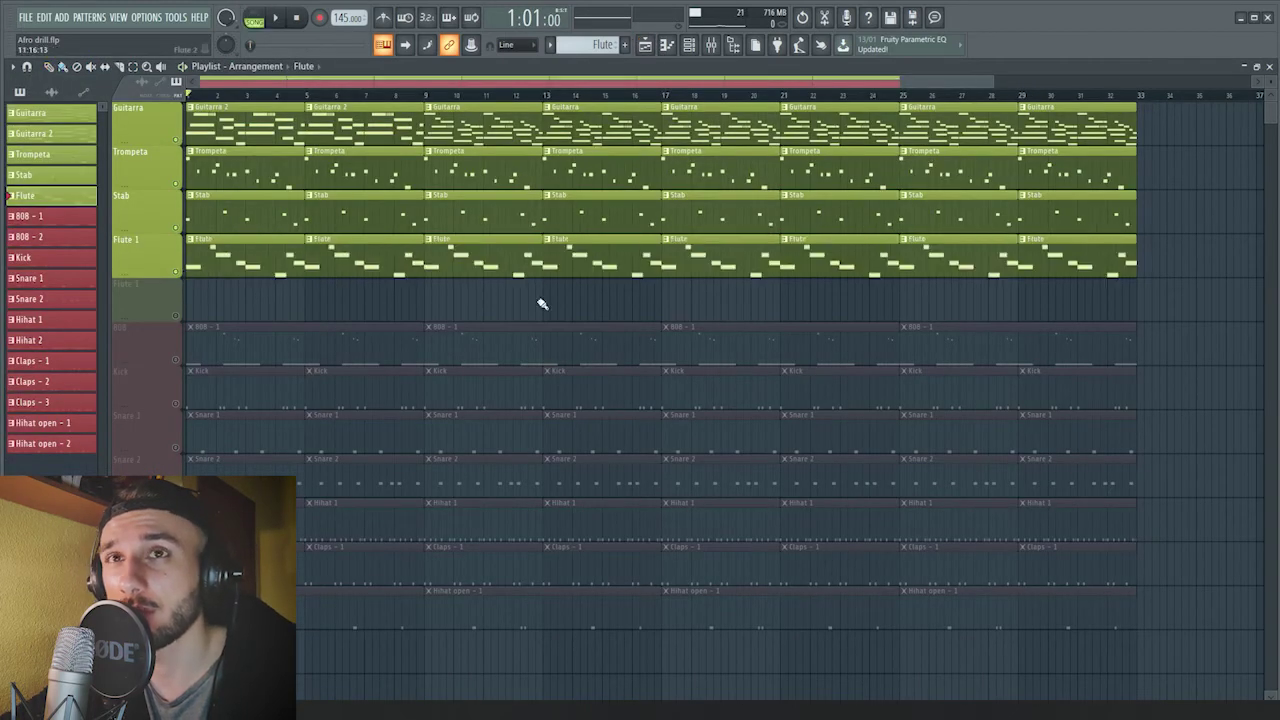
Play the melody tracks together with Flute 1, and play the Flute 2 audio clip on its own.
key(space)
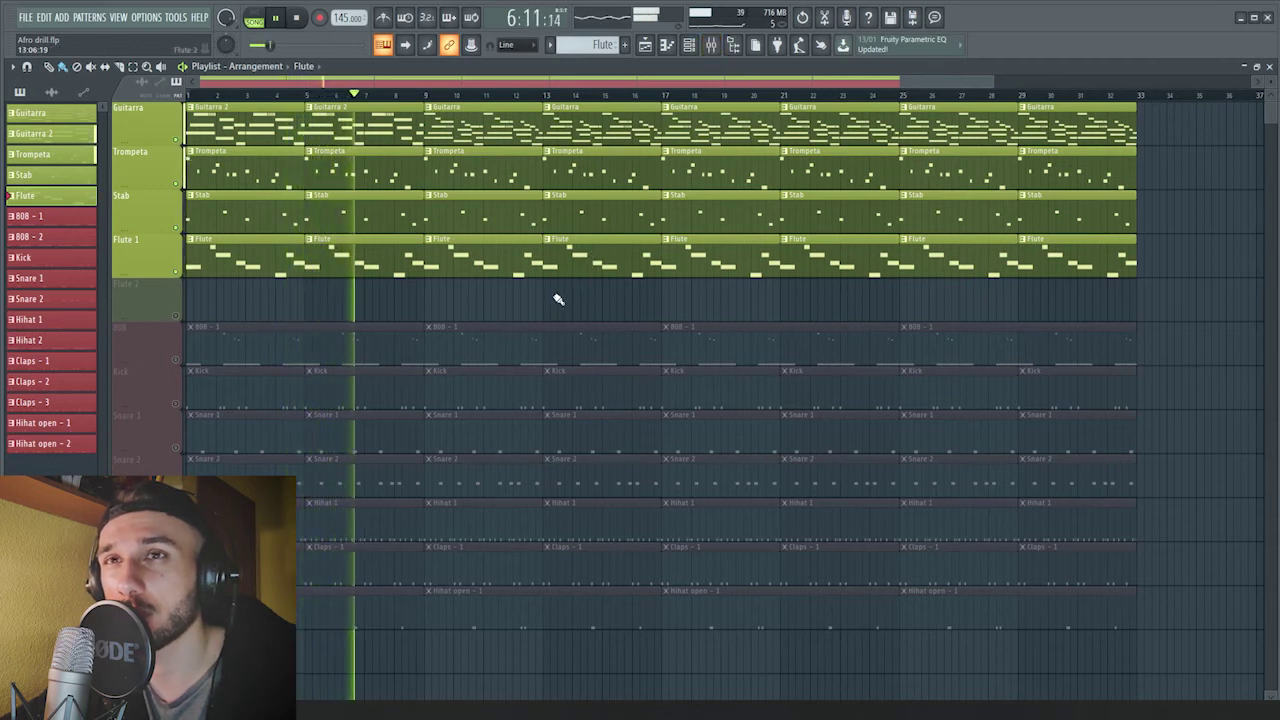
key(space)
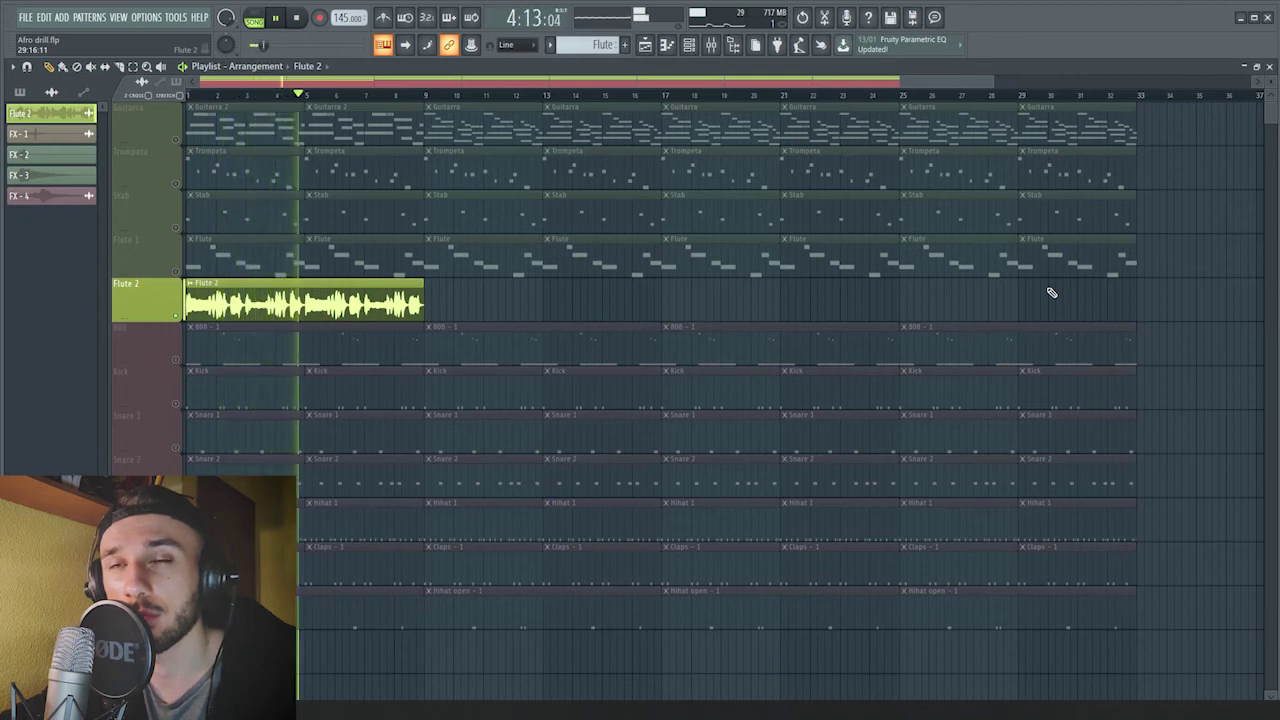
key(space)
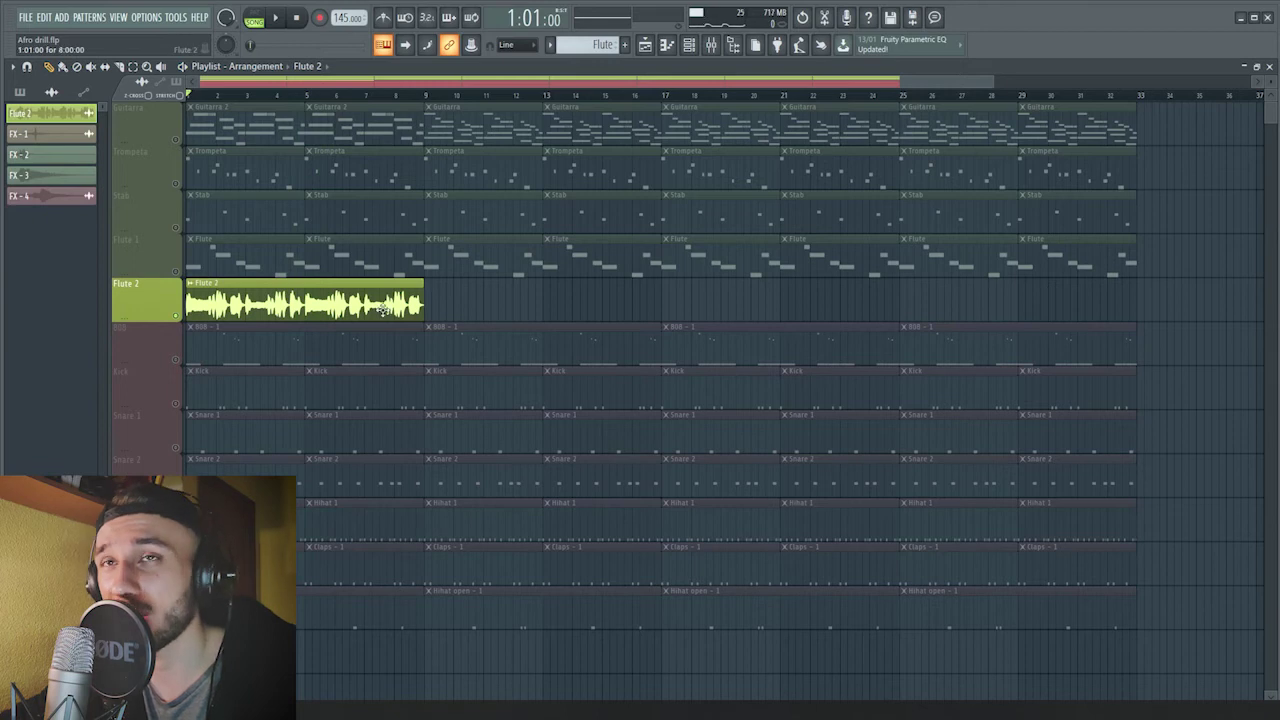
Open the Guitarra 2 pattern from the playlist in the piano roll to examine its notes.
double_click(186, 142)
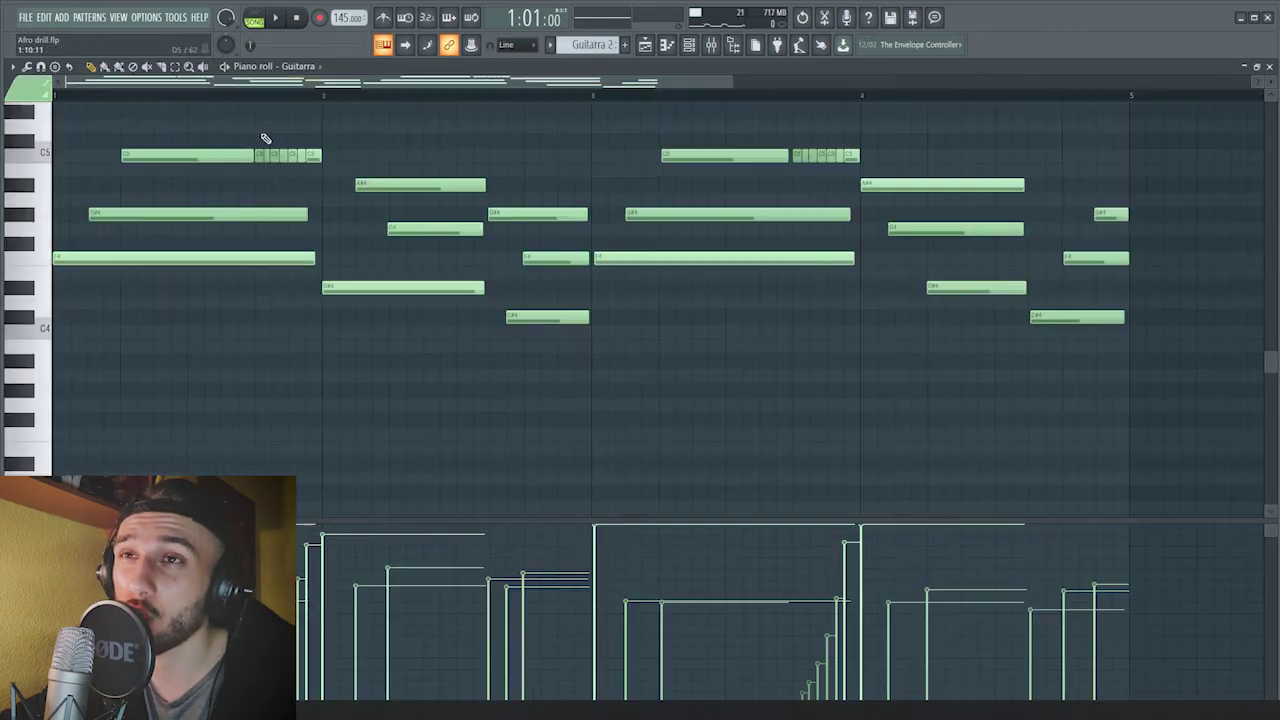
scroll(571, 223, down, 2)
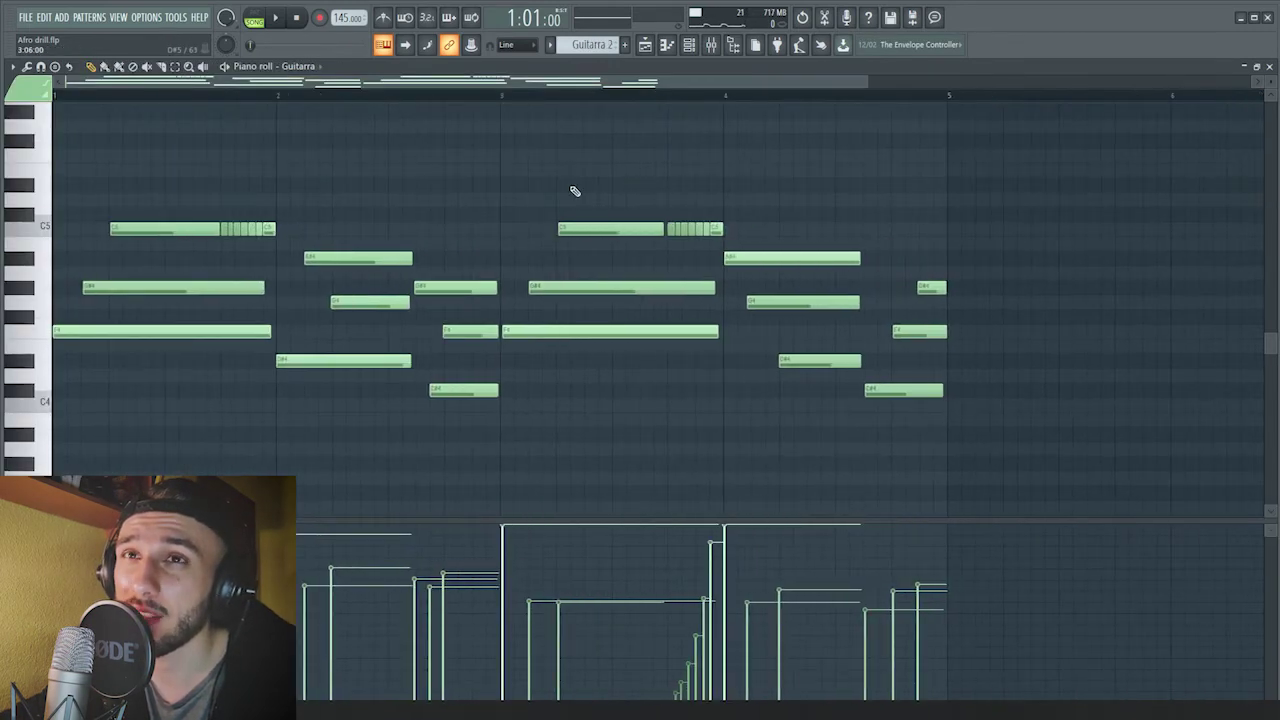
Return from the piano roll to the playlist and play the arrangement from the beginning through the first drop.
key(Escape)
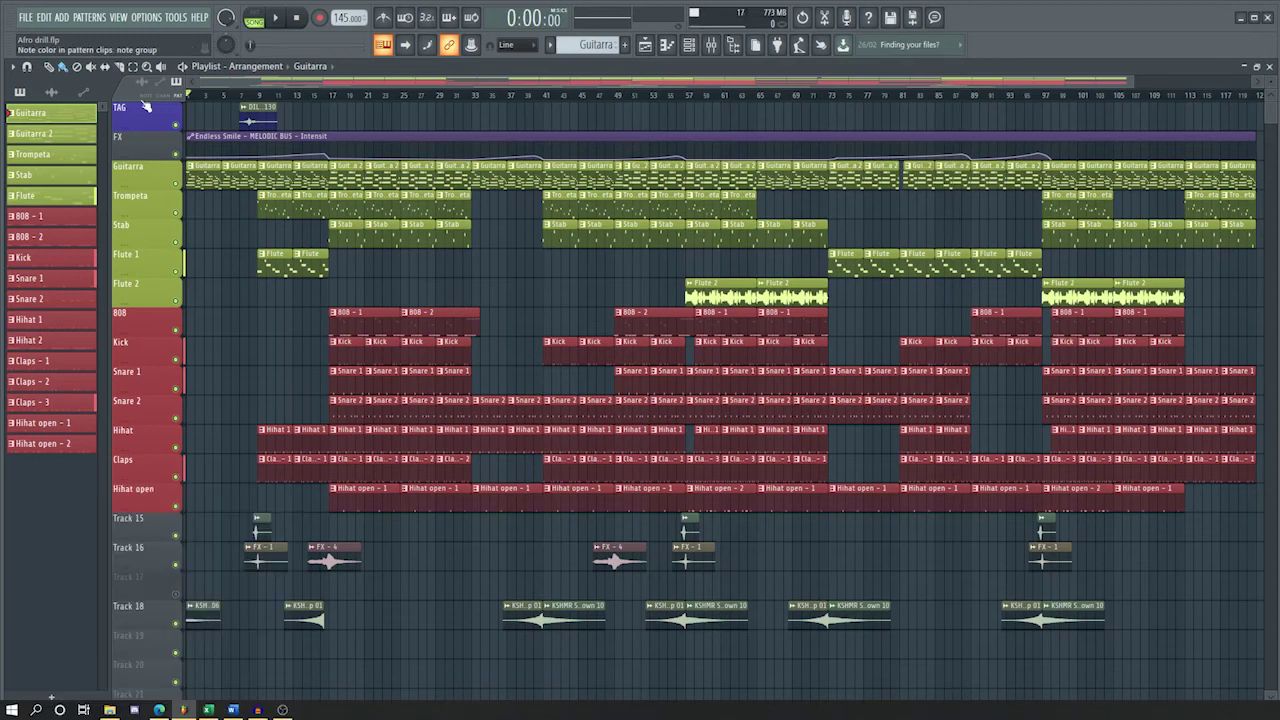
key(space)
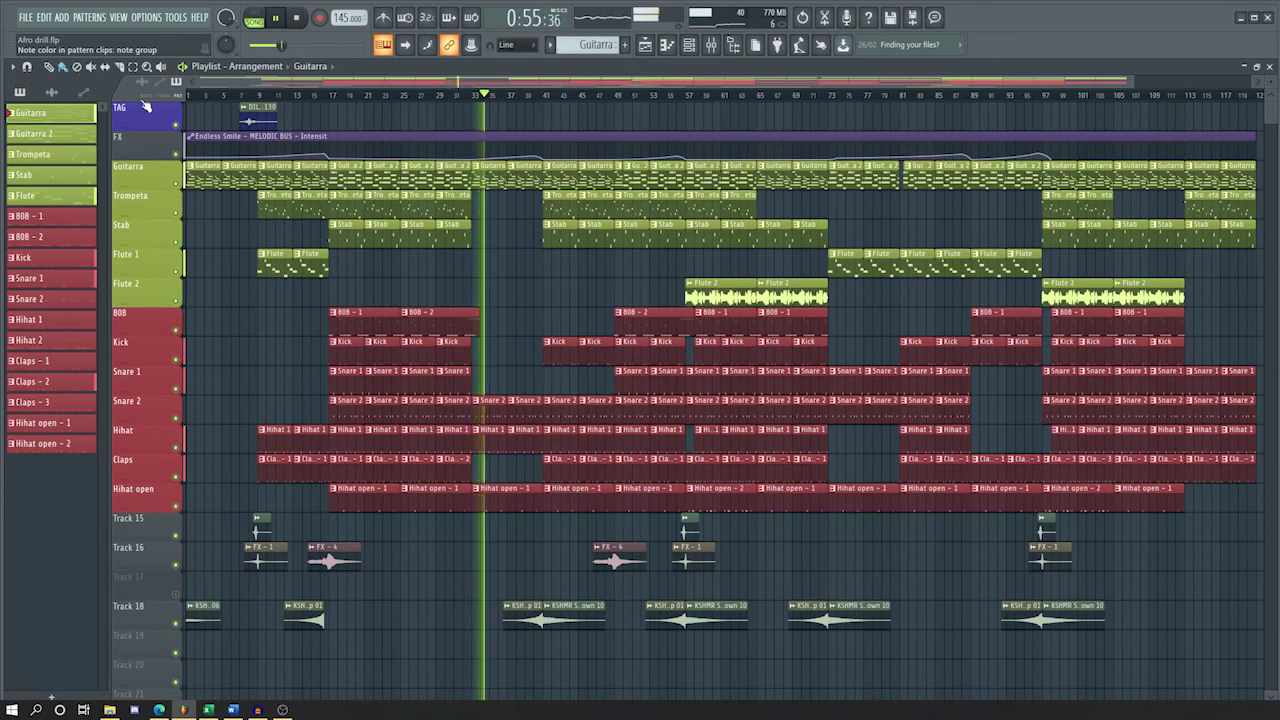
key(space)
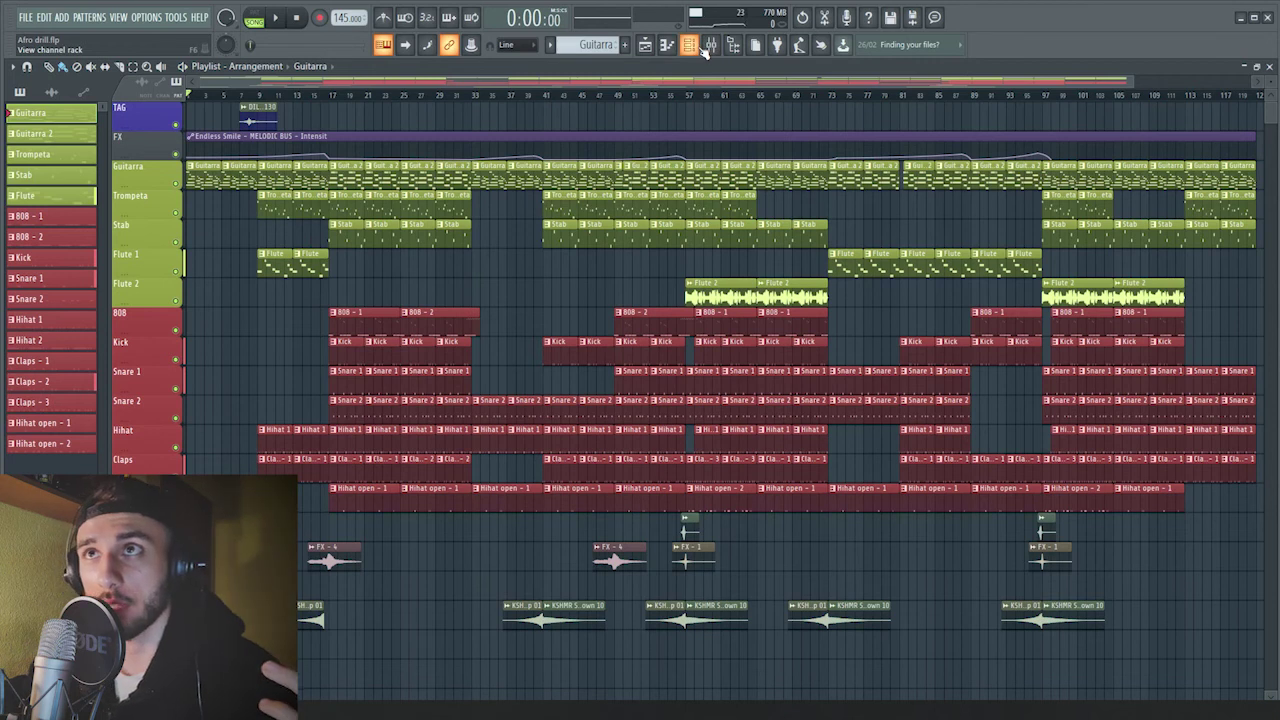
Select the playlist section from bar 41 to bar 73, play it through, and clear the time selection.
click(546, 97)
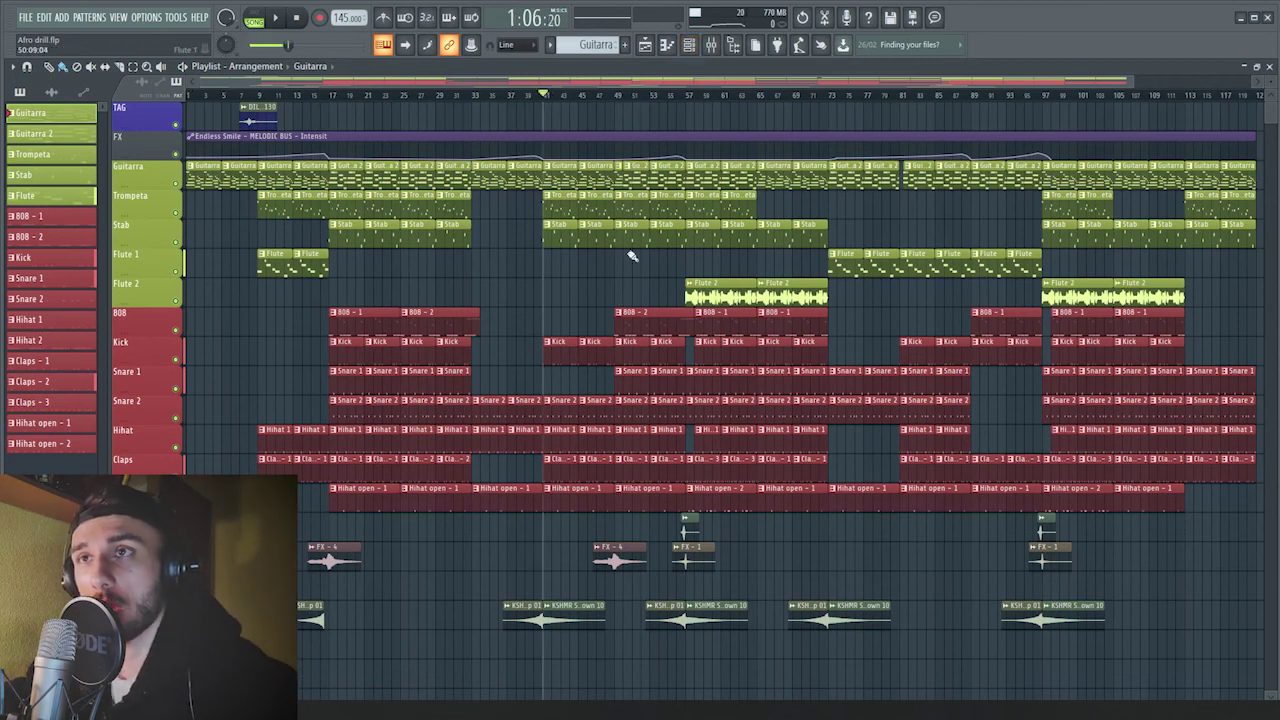
drag(543, 95, 830, 130)
key(space)
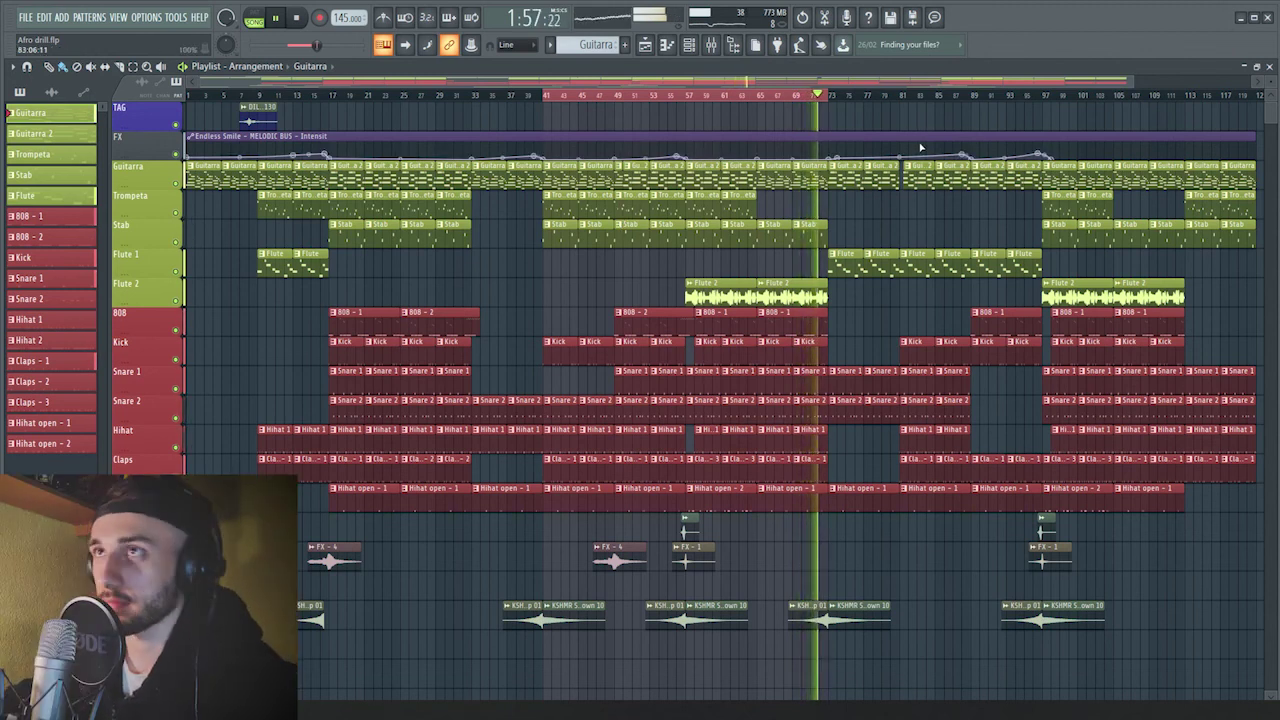
key(space)
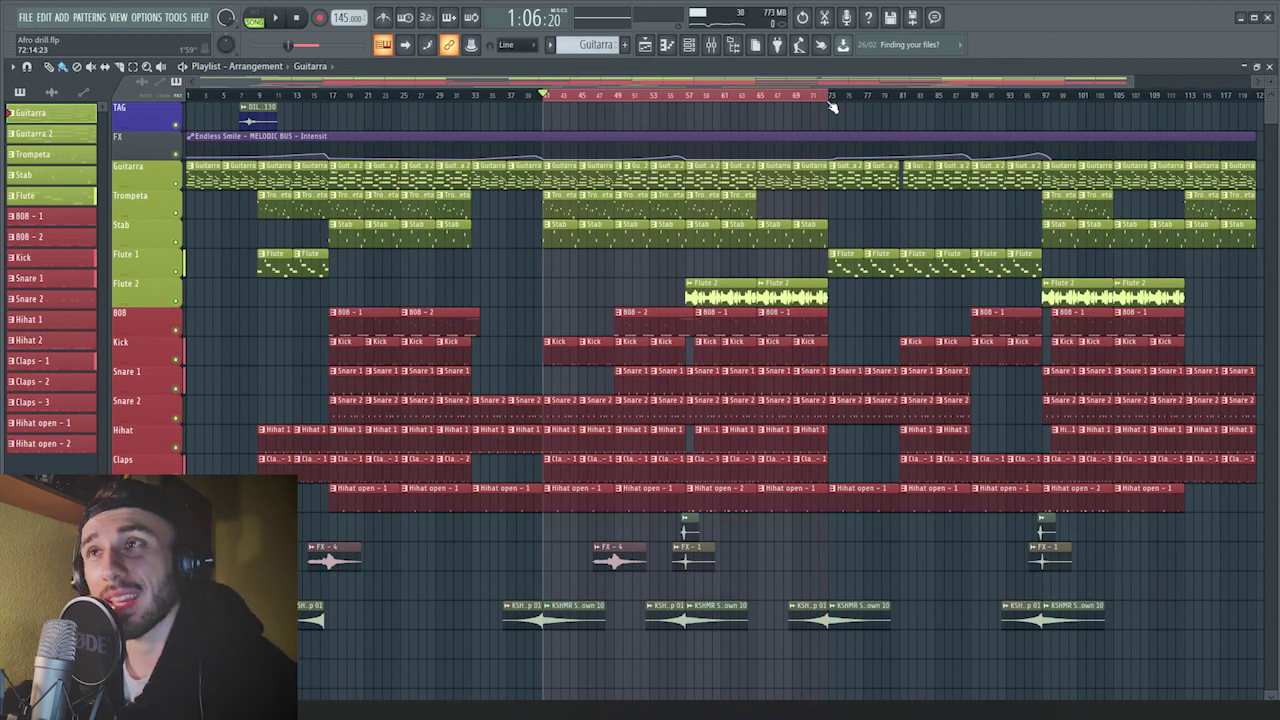
right_click(830, 102)
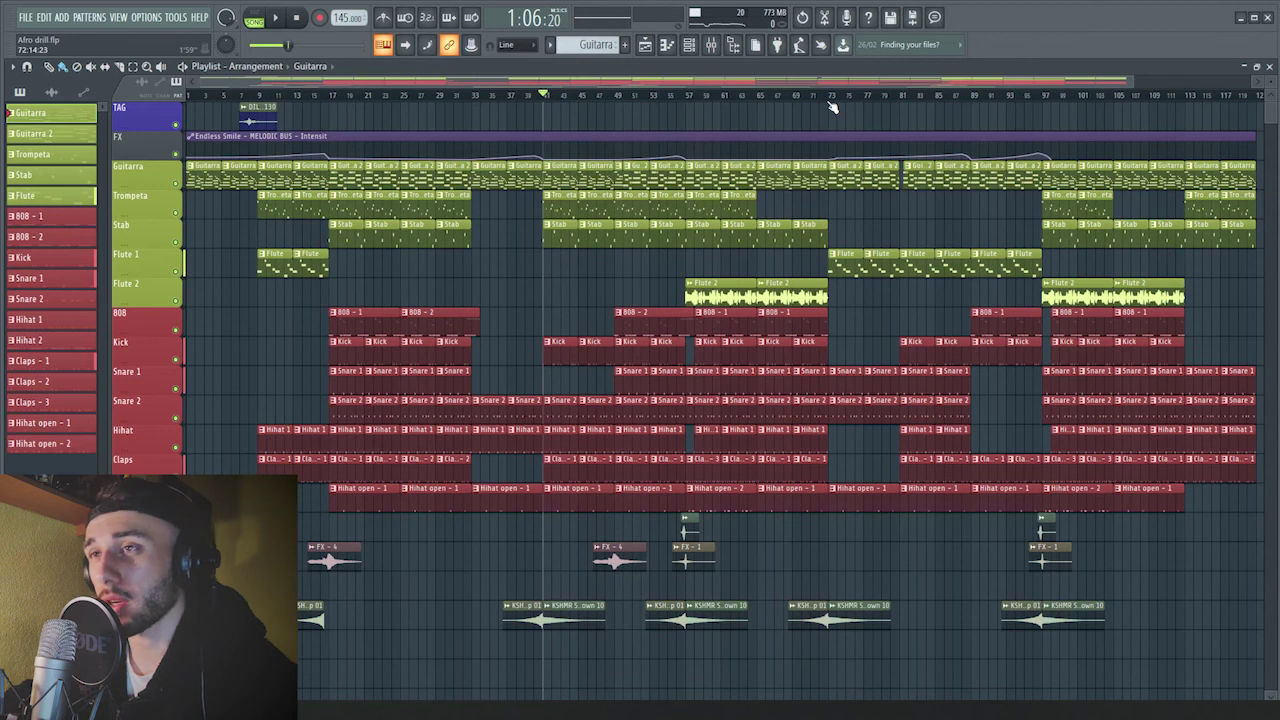